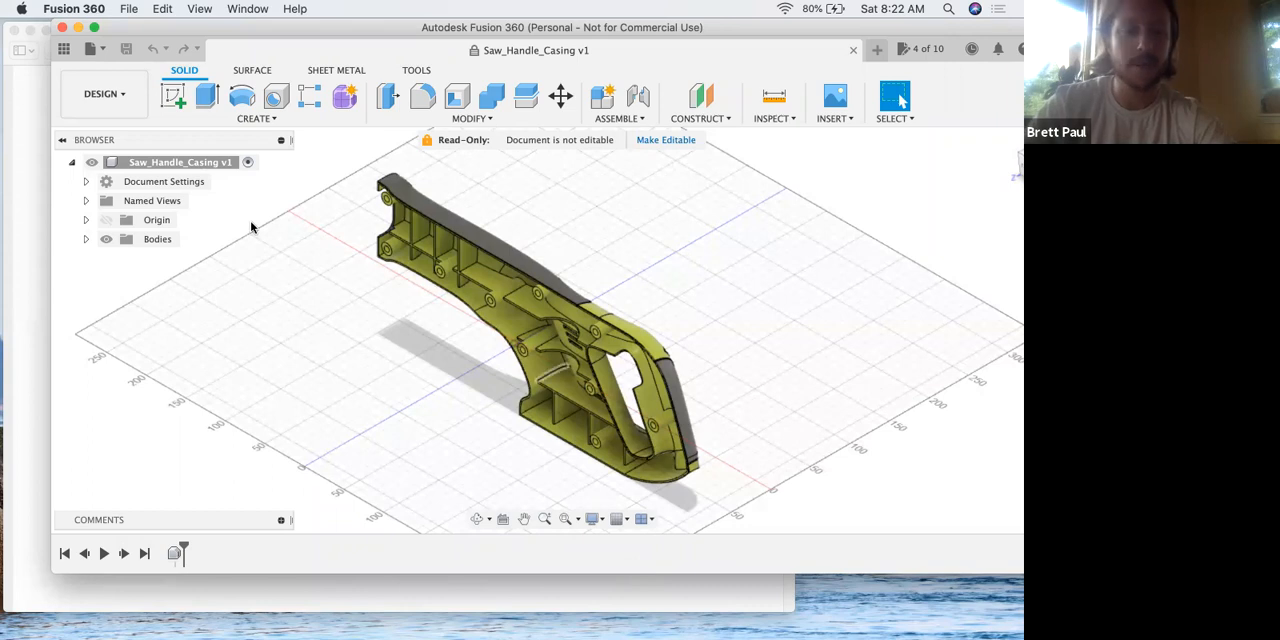
Check the casing component's design history option and read step 2 of the lesson PDF in Preview.
{"action": "right_click", "coordinate": [167, 164]}
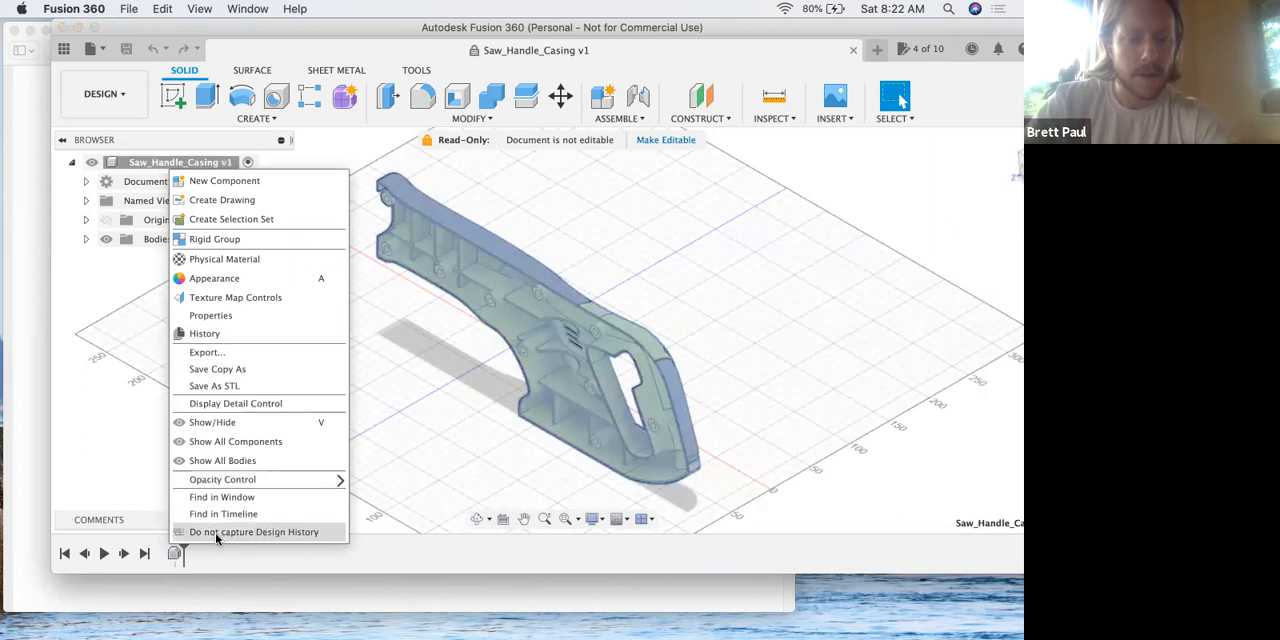
{"action": "left_click", "coordinate": [395, 343]}
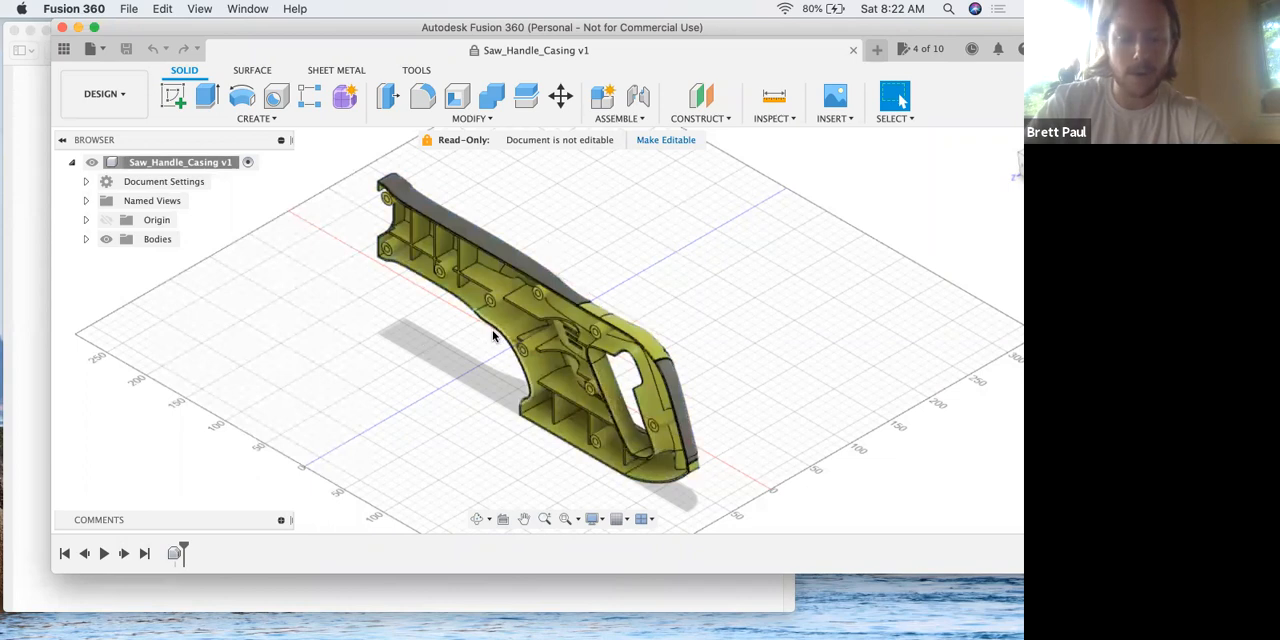
{"action": "key", "text": "ctrl+Up"}
{"action": "left_click", "coordinate": [239, 321]}
{"action": "scroll", "coordinate": [395, 375], "scroll_direction": "down", "scroll_amount": 10}
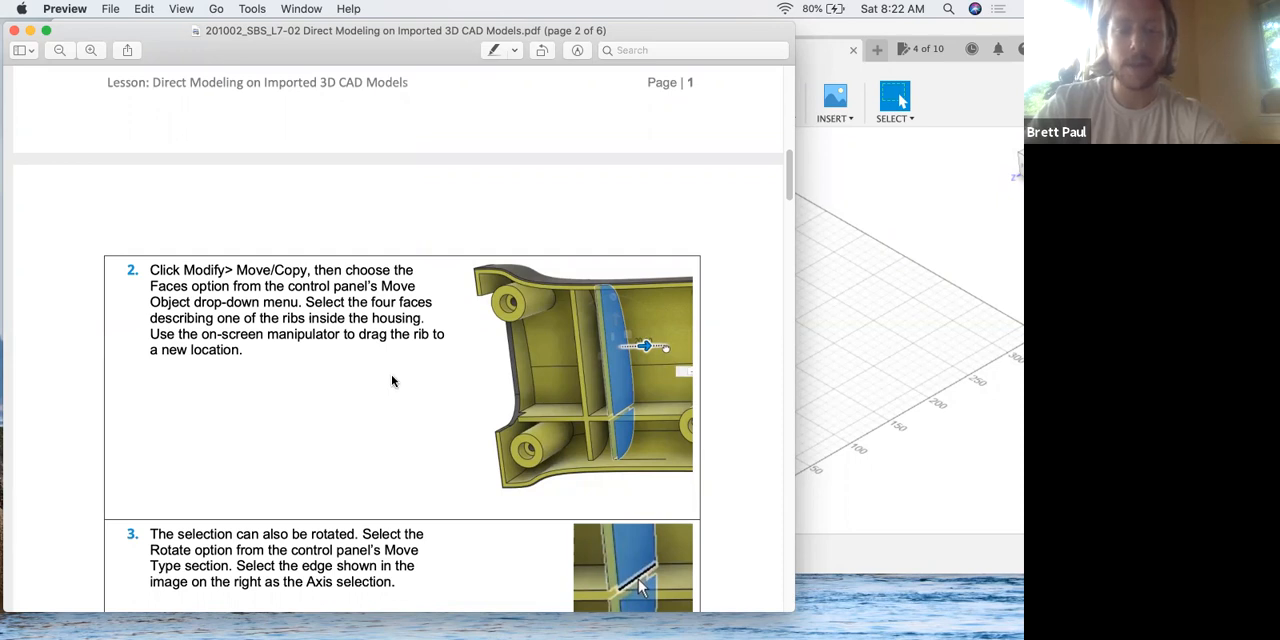
{"action": "left_click", "coordinate": [820, 309]}
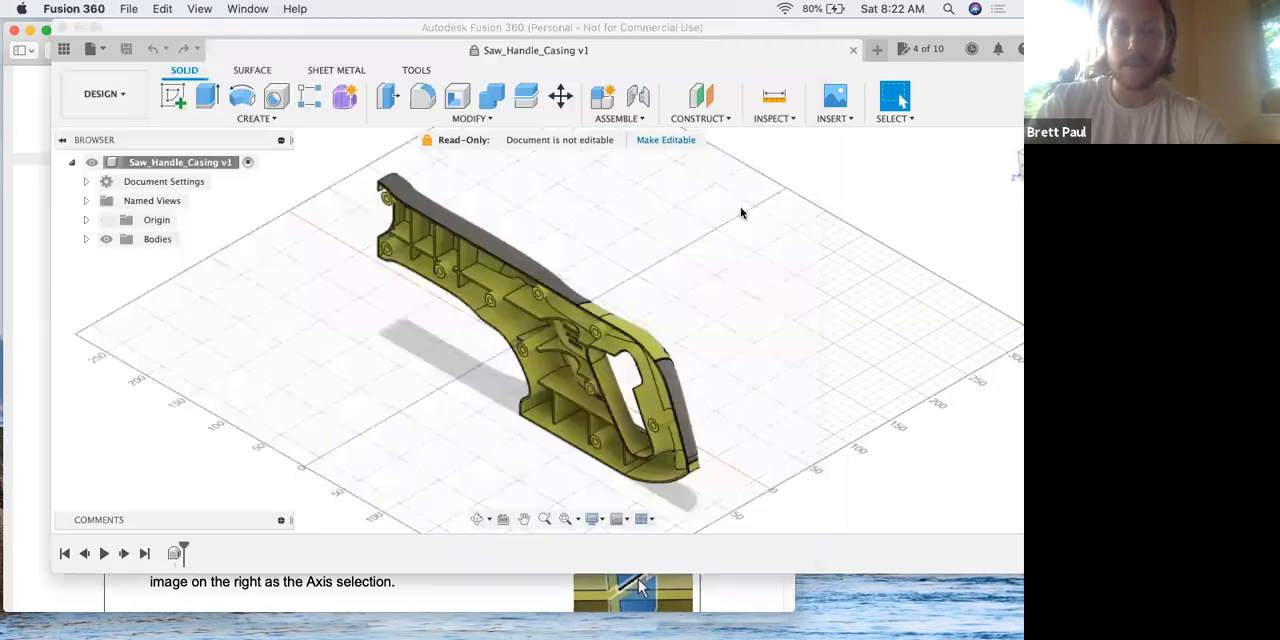
{"action": "left_click", "coordinate": [467, 119]}
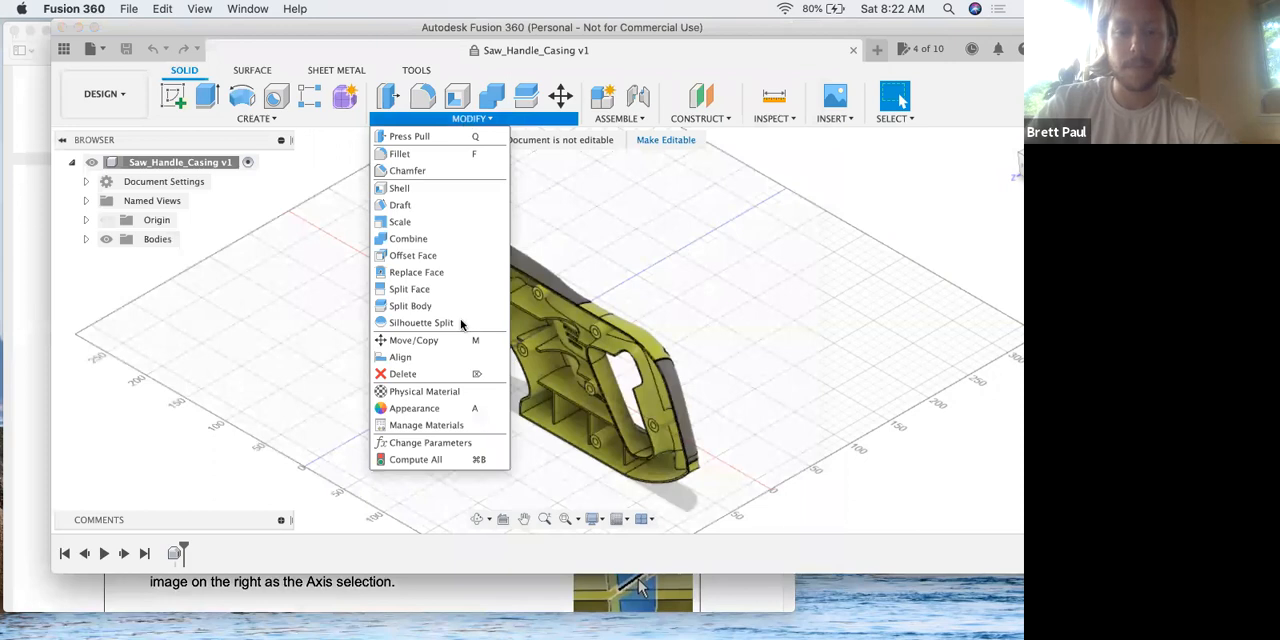
{"action": "key", "text": "m"}
{"action": "left_click", "coordinate": [455, 249]}
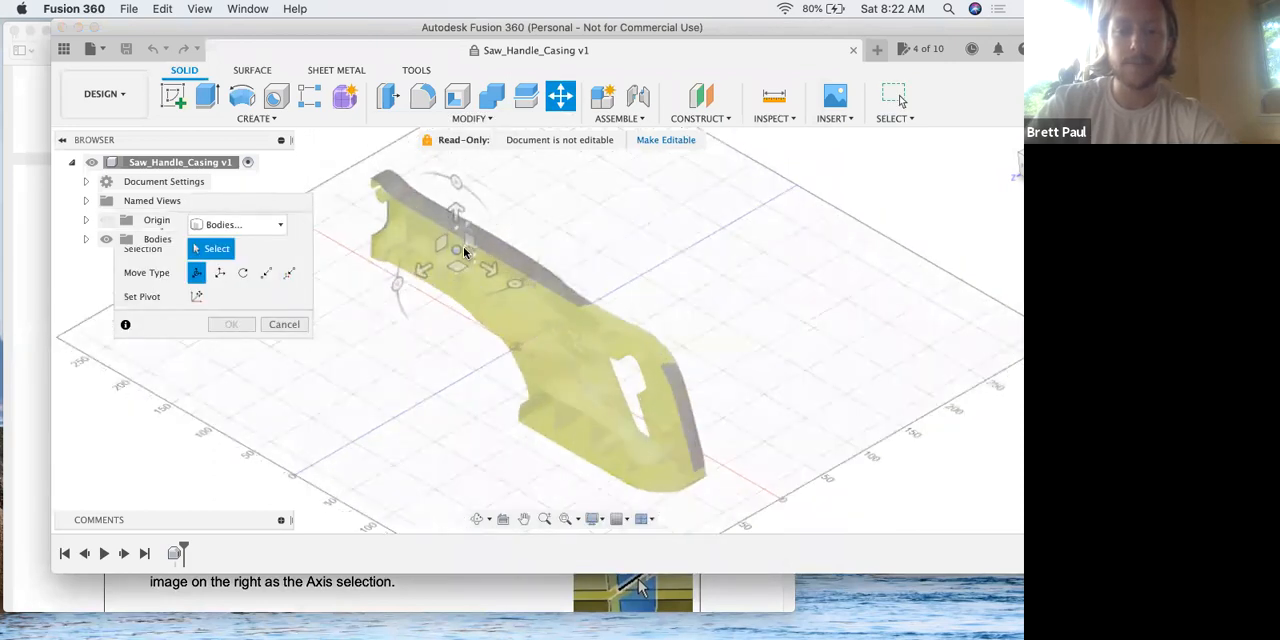
{"action": "scroll", "coordinate": [463, 252], "scroll_direction": "up", "scroll_amount": 8}
{"action": "middle_click_drag", "start_coordinate": [529, 163], "coordinate": [530, 163]}
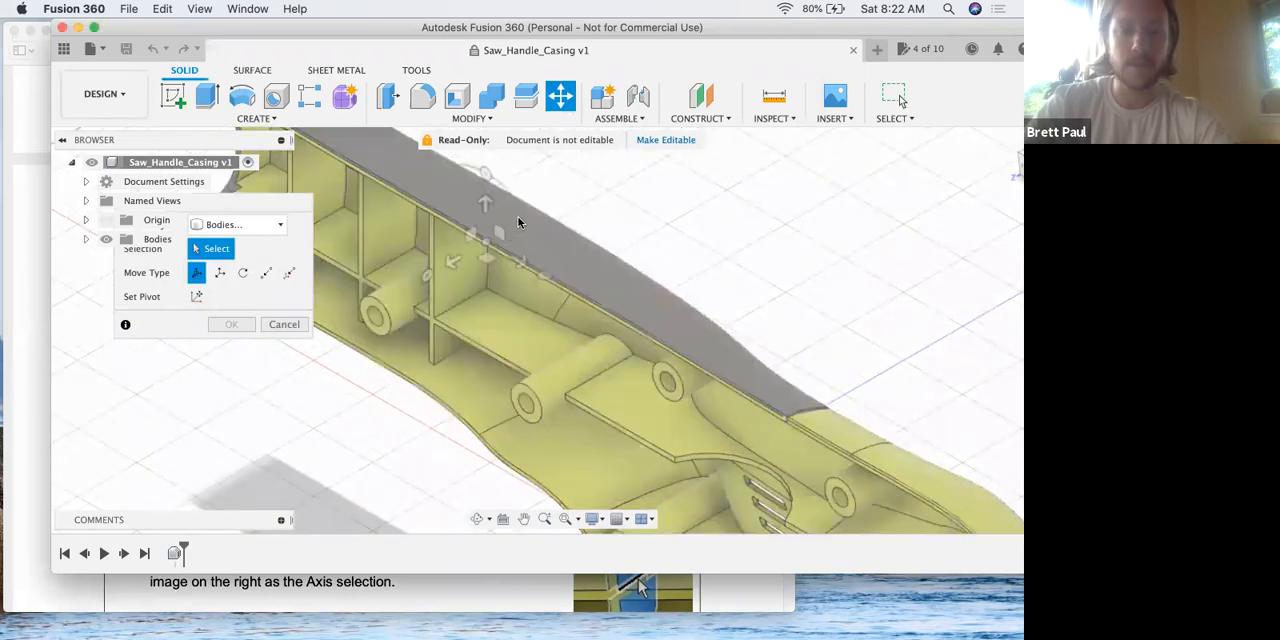
{"action": "middle_click_drag", "start_coordinate": [520, 206], "coordinate": [429, 286], "text": "shift"}
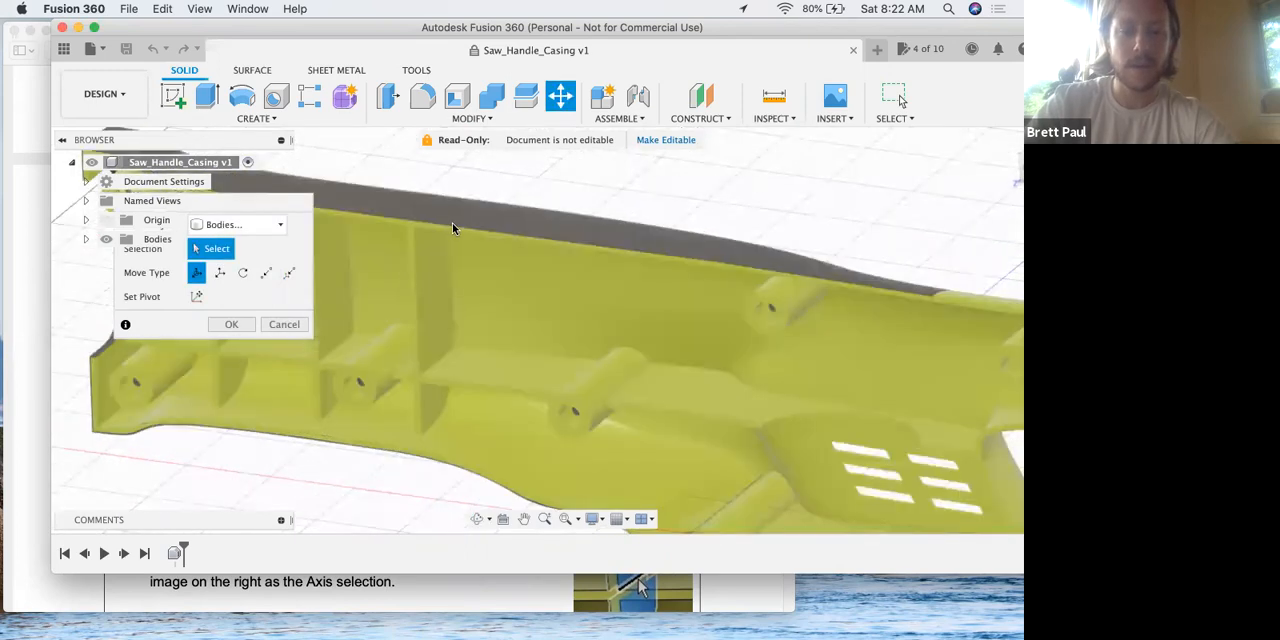
{"action": "scroll", "coordinate": [236, 209], "scroll_direction": "left", "scroll_amount": 3}
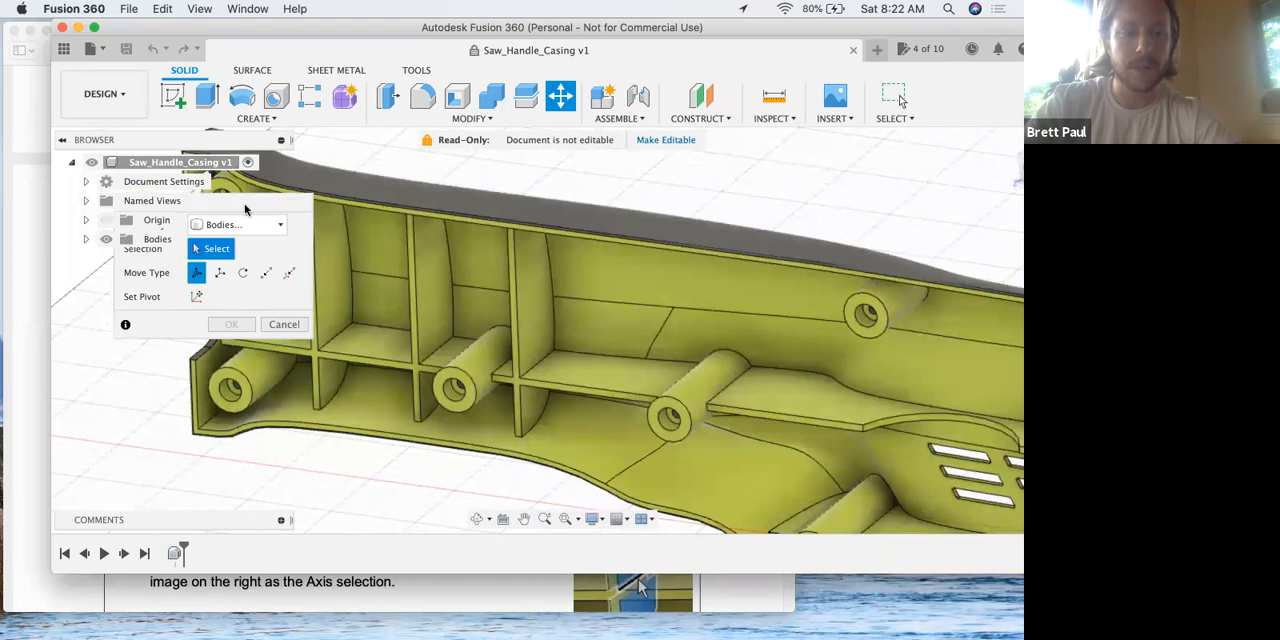
{"action": "left_click", "coordinate": [284, 324]}
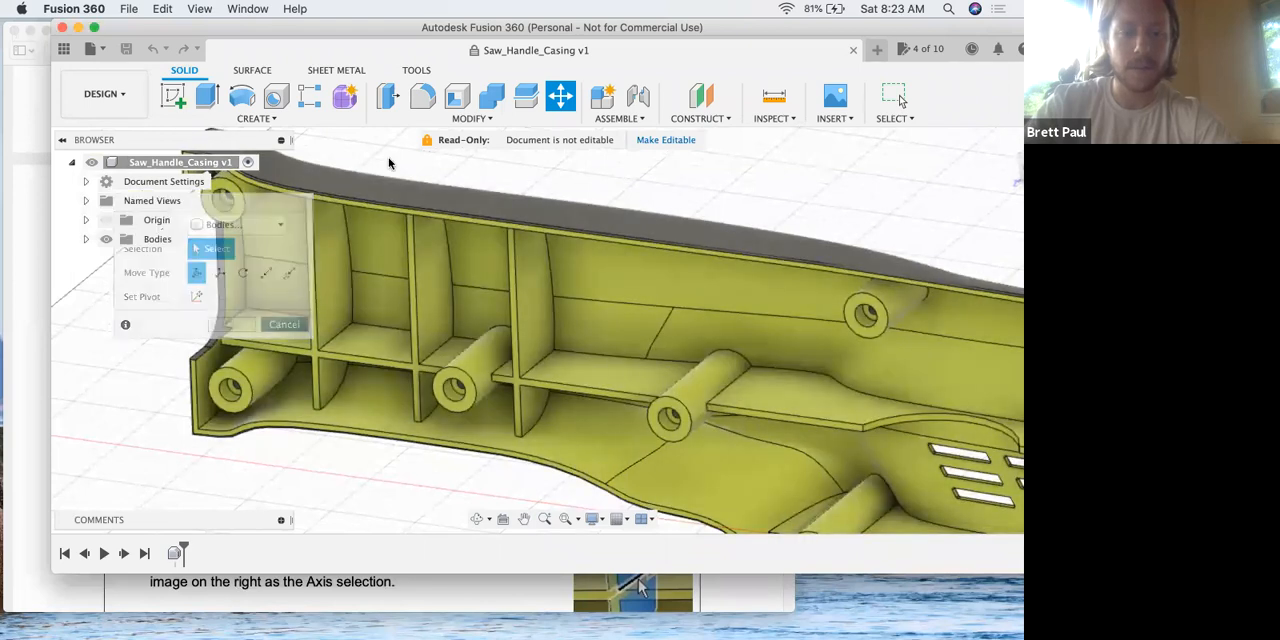
{"action": "left_click", "coordinate": [460, 120]}
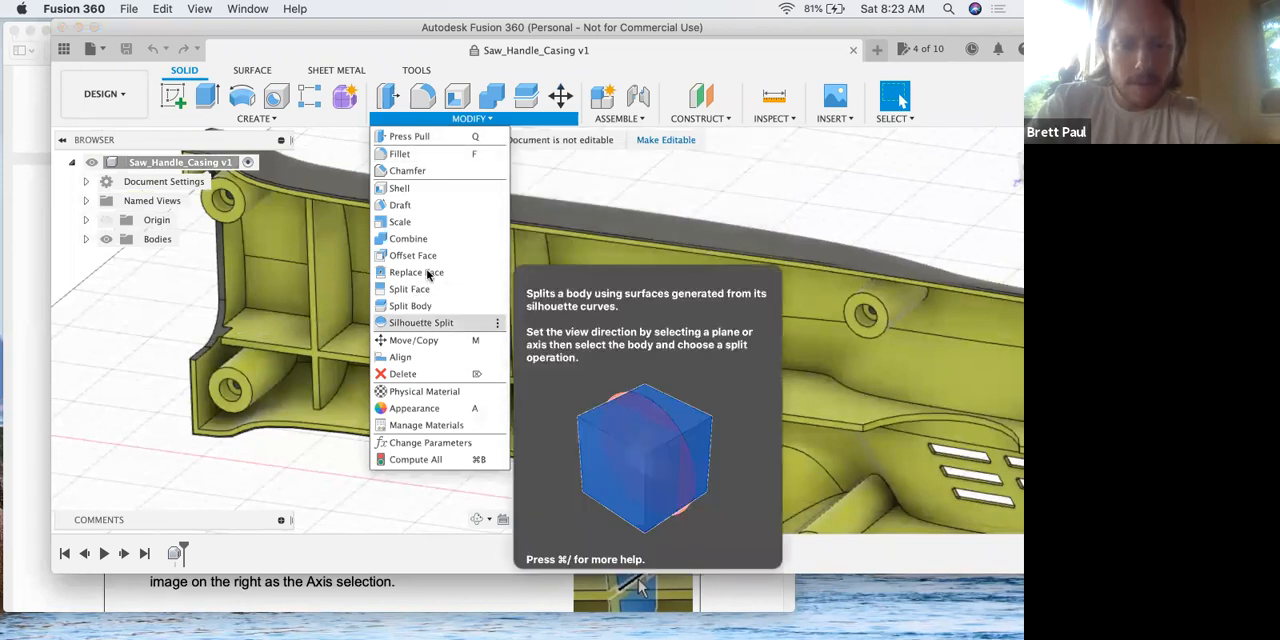
{"action": "left_click", "coordinate": [439, 339]}
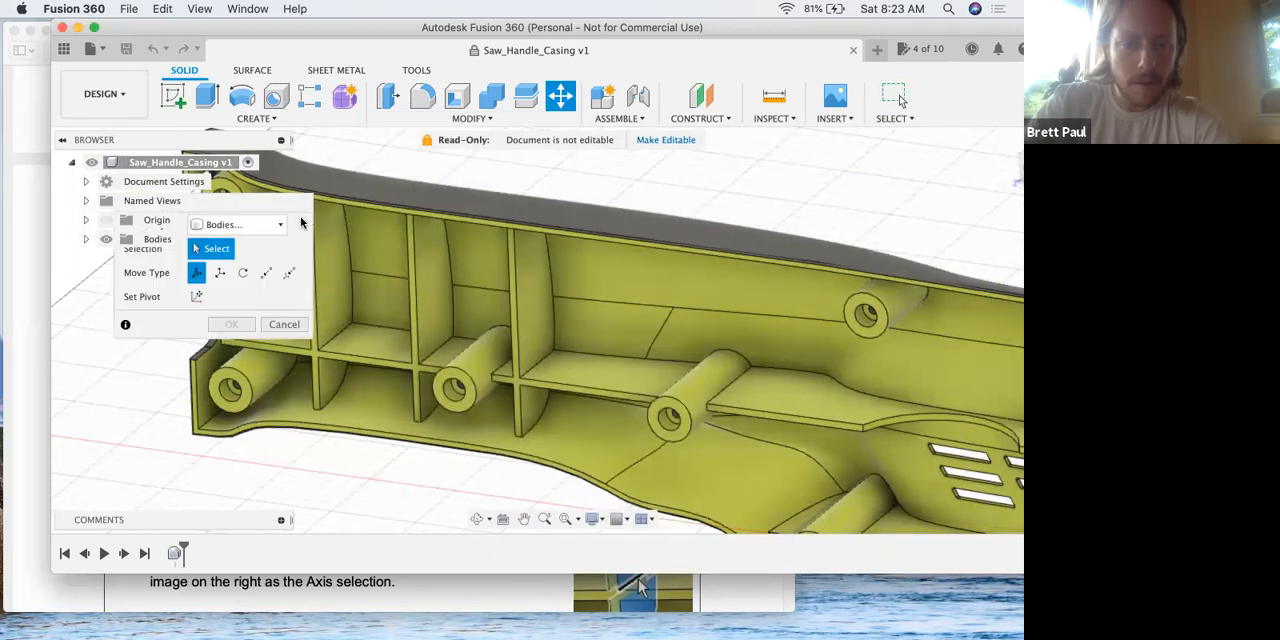
{"action": "left_click", "coordinate": [244, 225]}
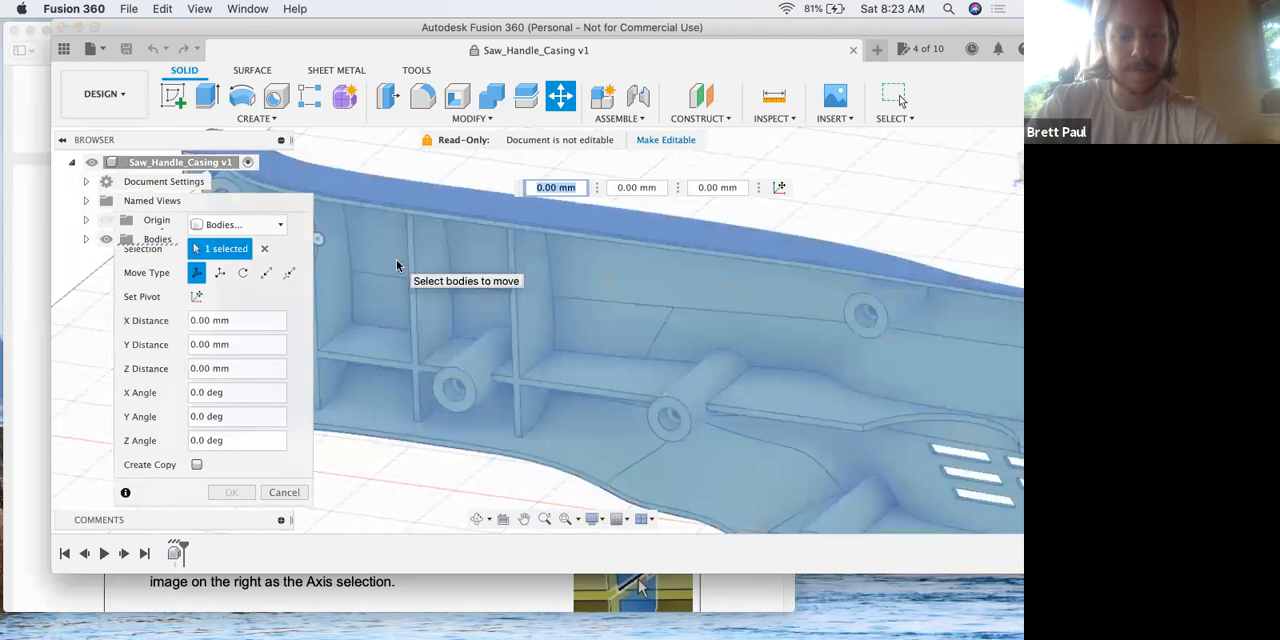
{"action": "key", "text": "Escape"}
Make the read-only Saw_Handle_Casing document editable.
{"action": "left_click", "coordinate": [462, 119]}
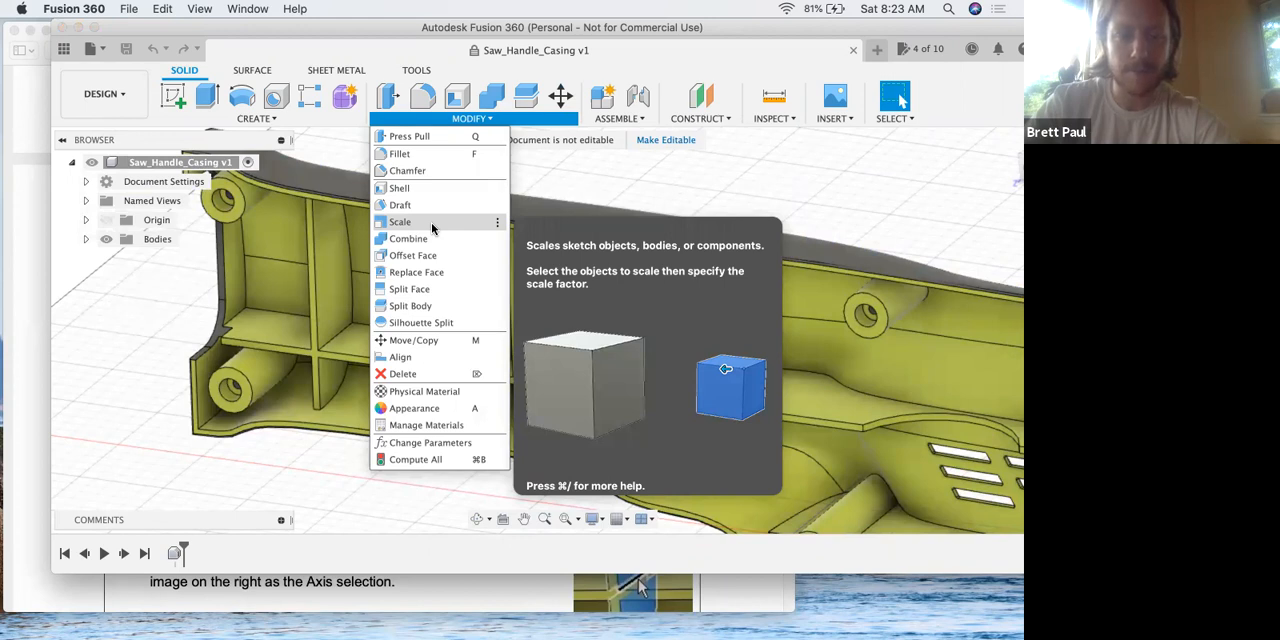
{"action": "left_click", "coordinate": [424, 341]}
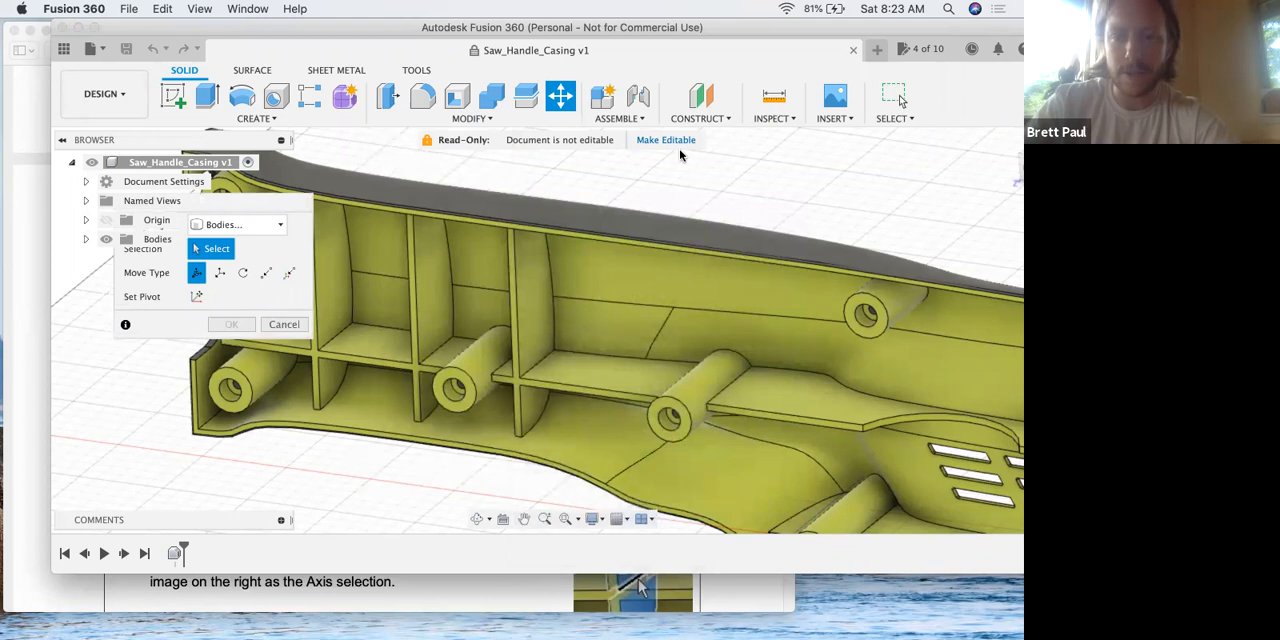
{"action": "left_click", "coordinate": [668, 142]}
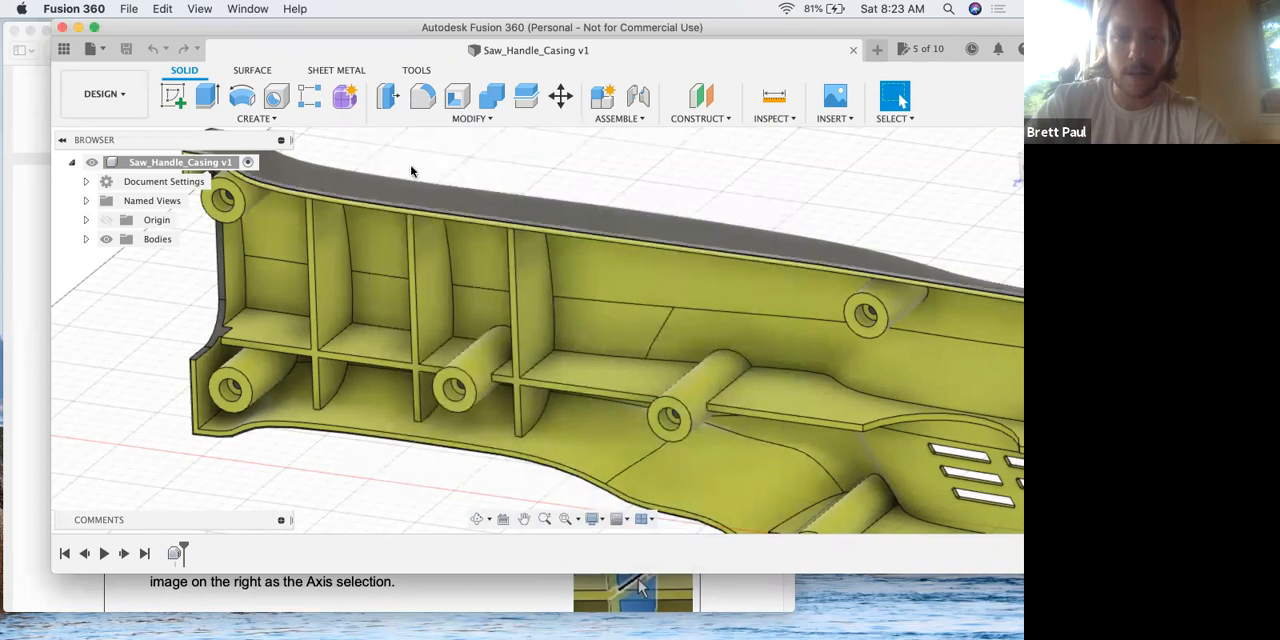
Start Move/Copy with Faces as the object type and select the four faces of the third rib from the casing's open end.
{"action": "left_click", "coordinate": [466, 115]}
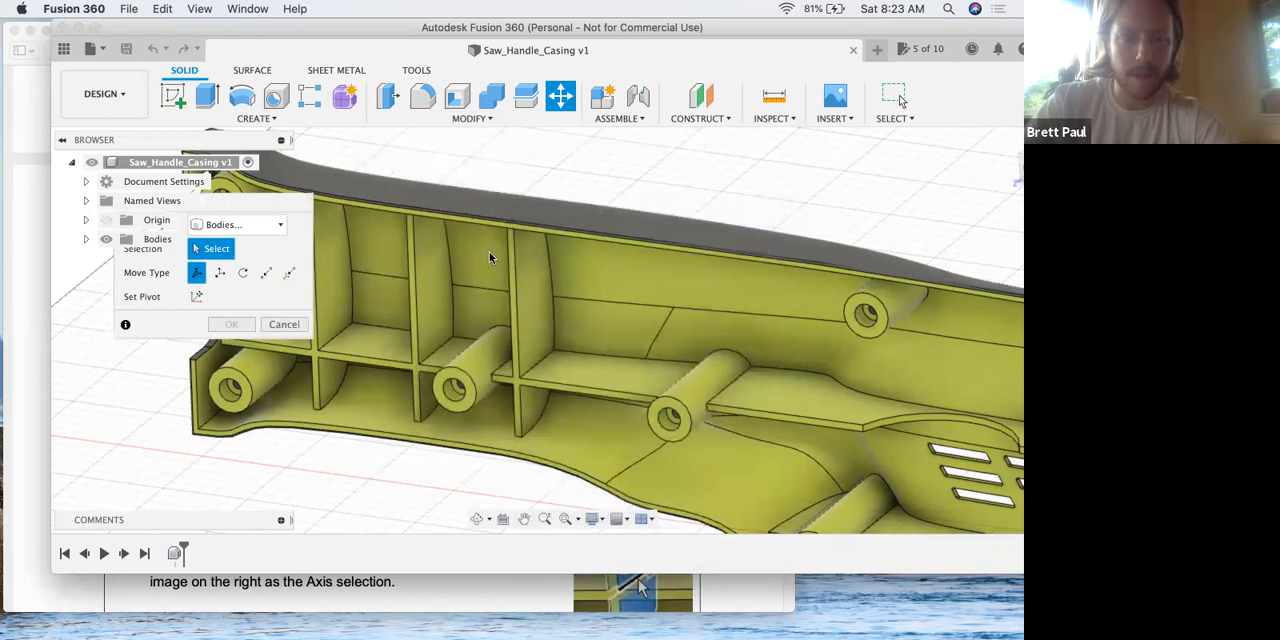
{"action": "left_click", "coordinate": [495, 258]}
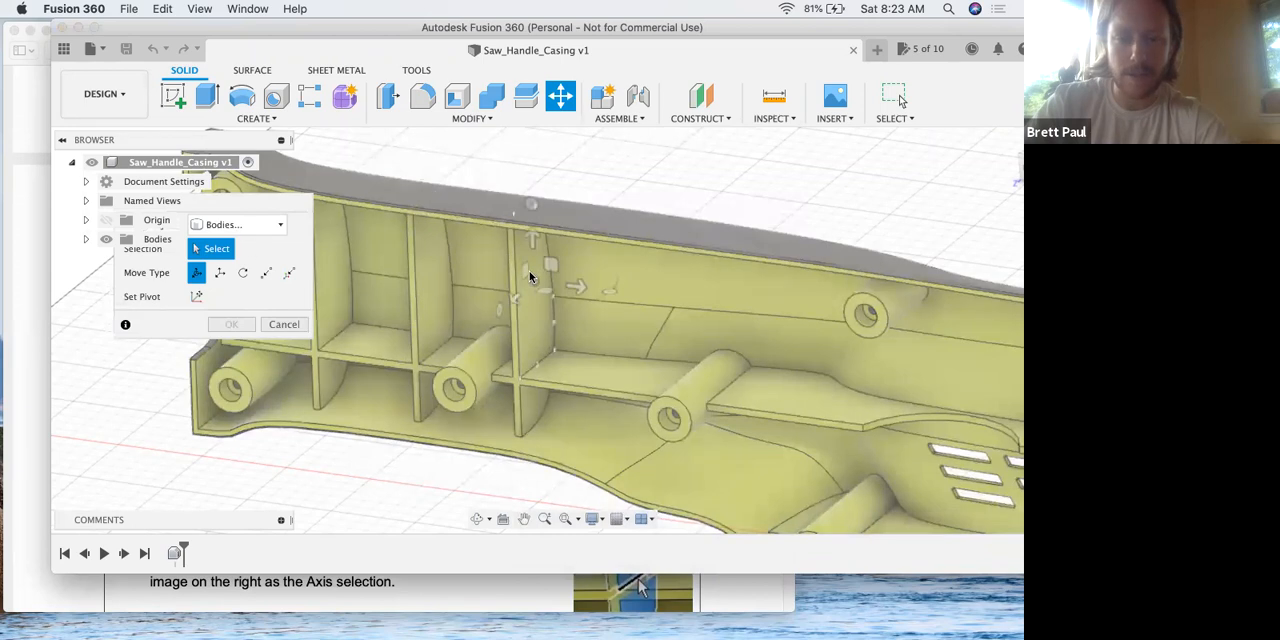
{"action": "left_click", "coordinate": [271, 227]}
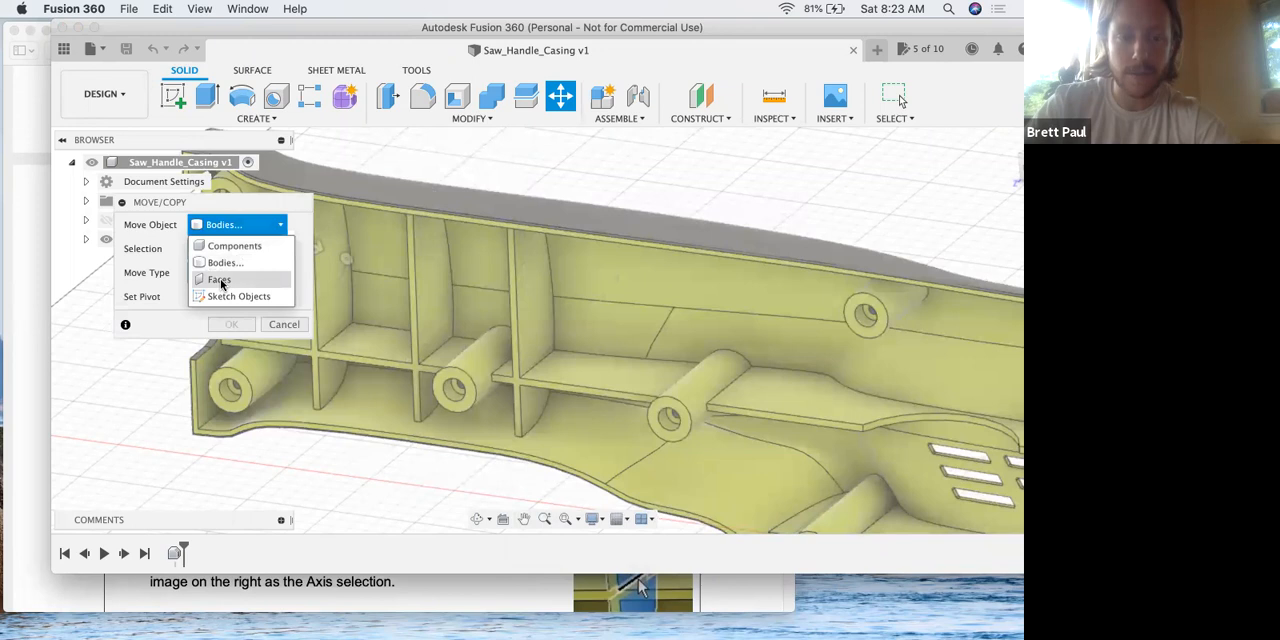
{"action": "left_click", "coordinate": [220, 279]}
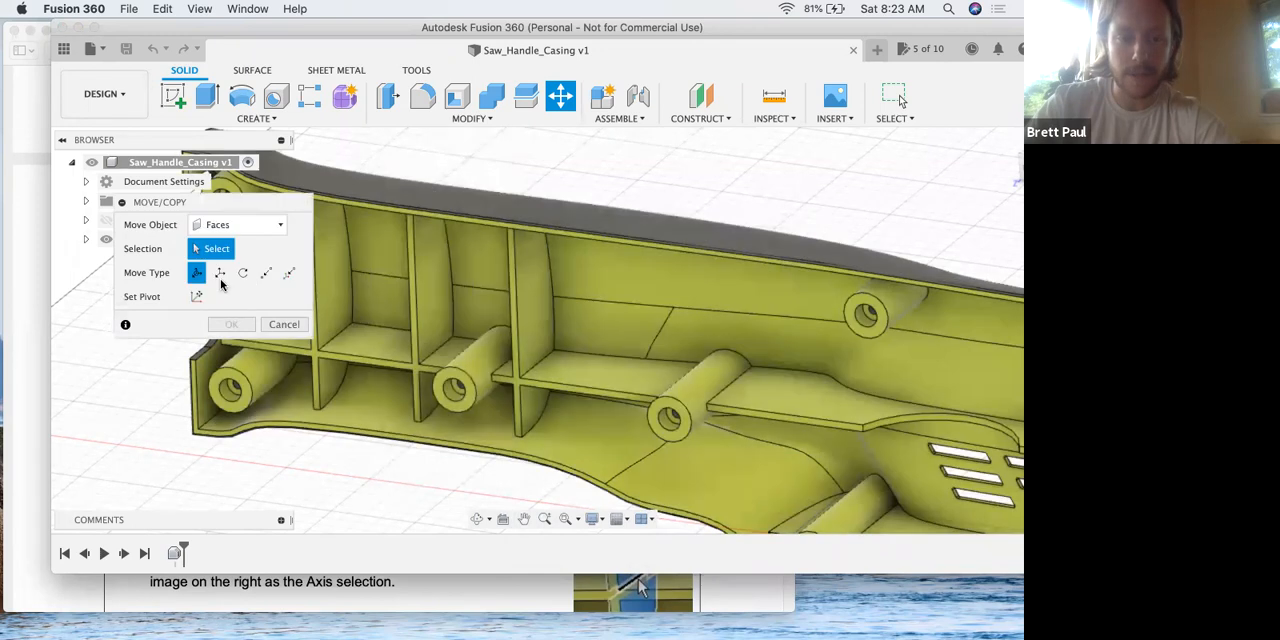
{"action": "left_click", "coordinate": [532, 278]}
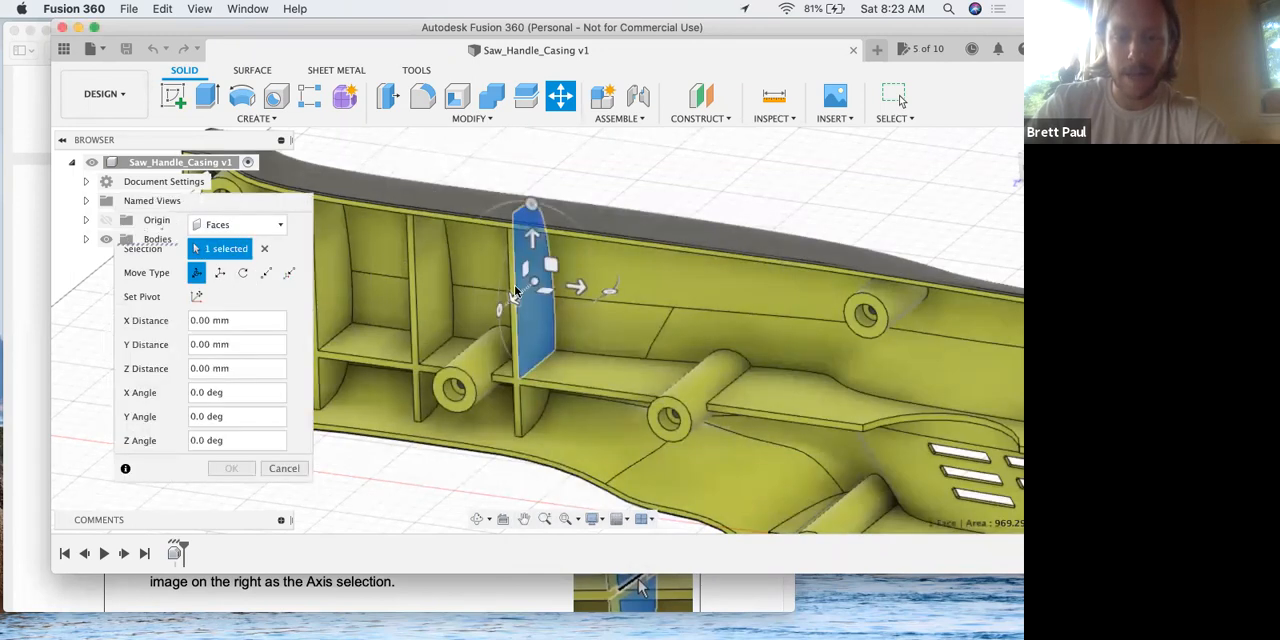
{"action": "left_click", "coordinate": [536, 410]}
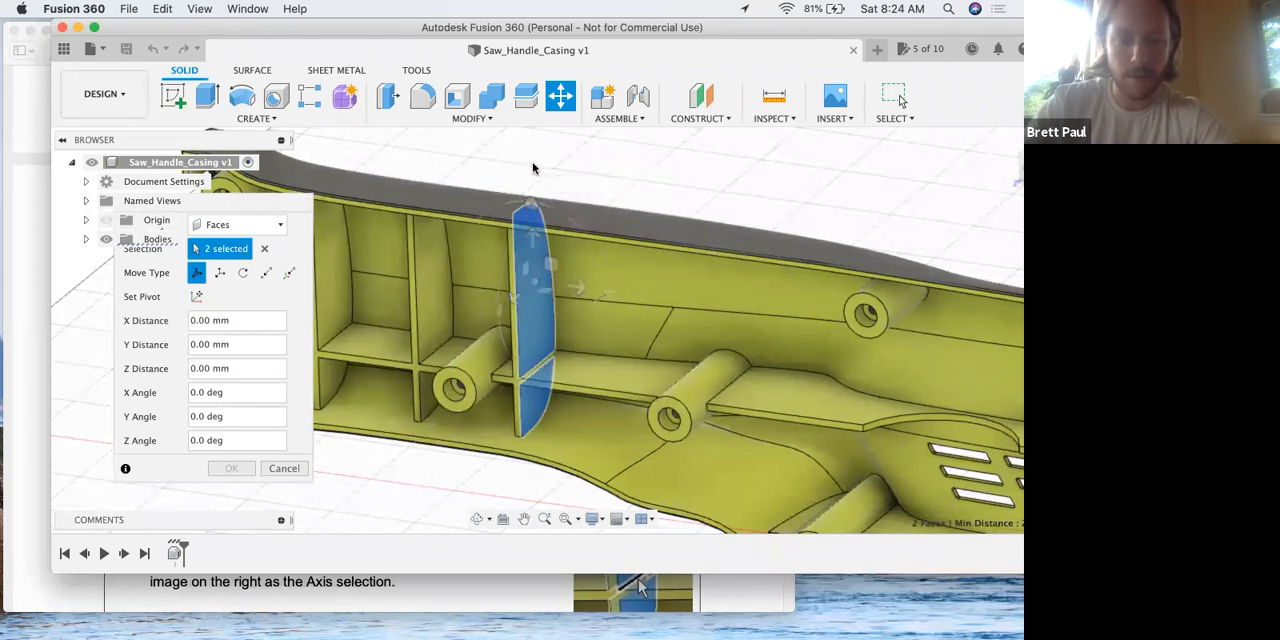
{"action": "middle_click_drag", "start_coordinate": [563, 166], "coordinate": [534, 280], "text": "shift"}
{"action": "left_click", "coordinate": [539, 352]}
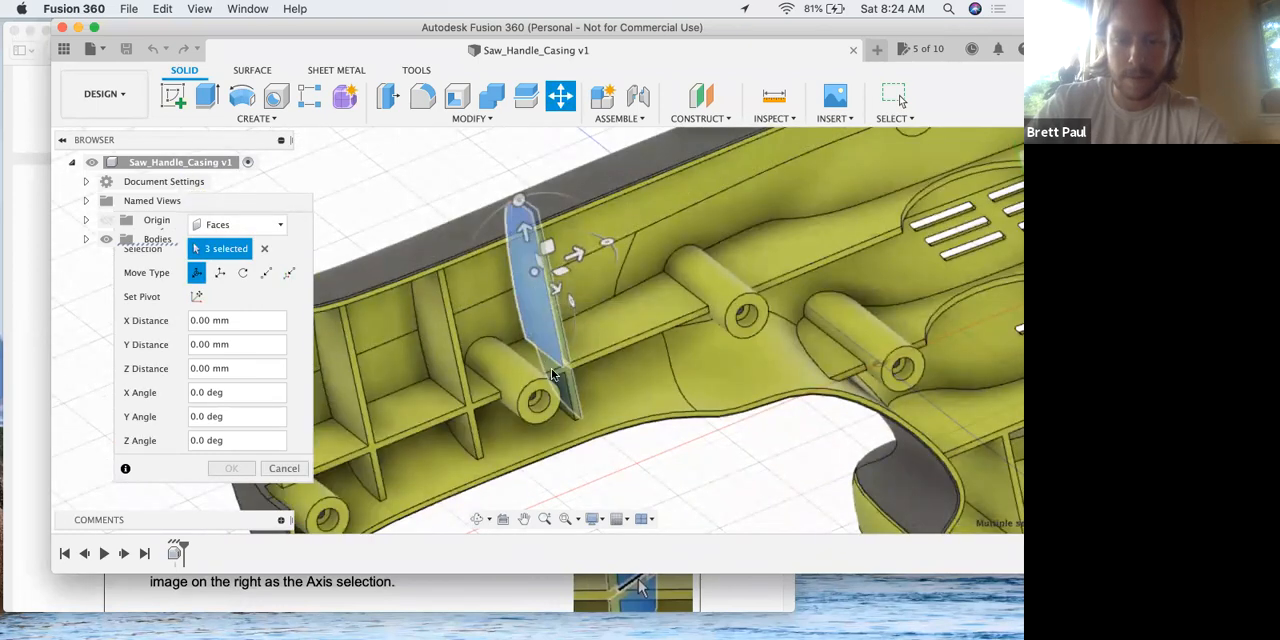
{"action": "left_click", "coordinate": [572, 372]}
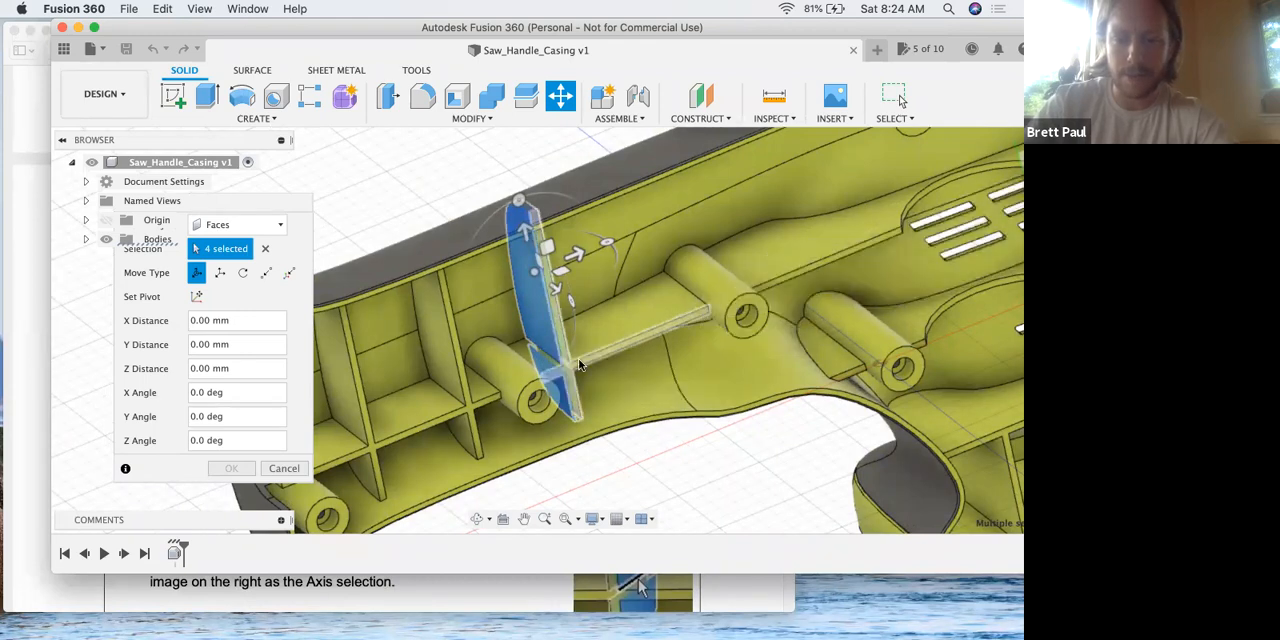
Reread step 2 of the lesson PDF in Preview about moving a rib to a new location.
{"action": "key", "text": "ctrl+Up"}
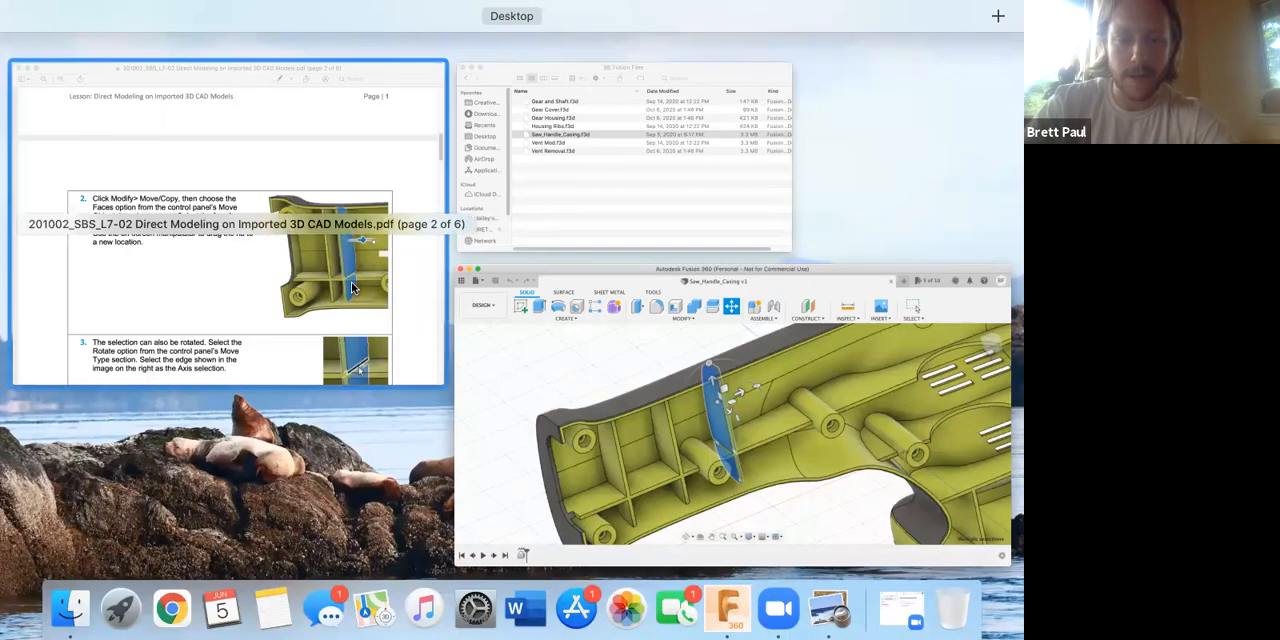
{"action": "left_click", "coordinate": [347, 288]}
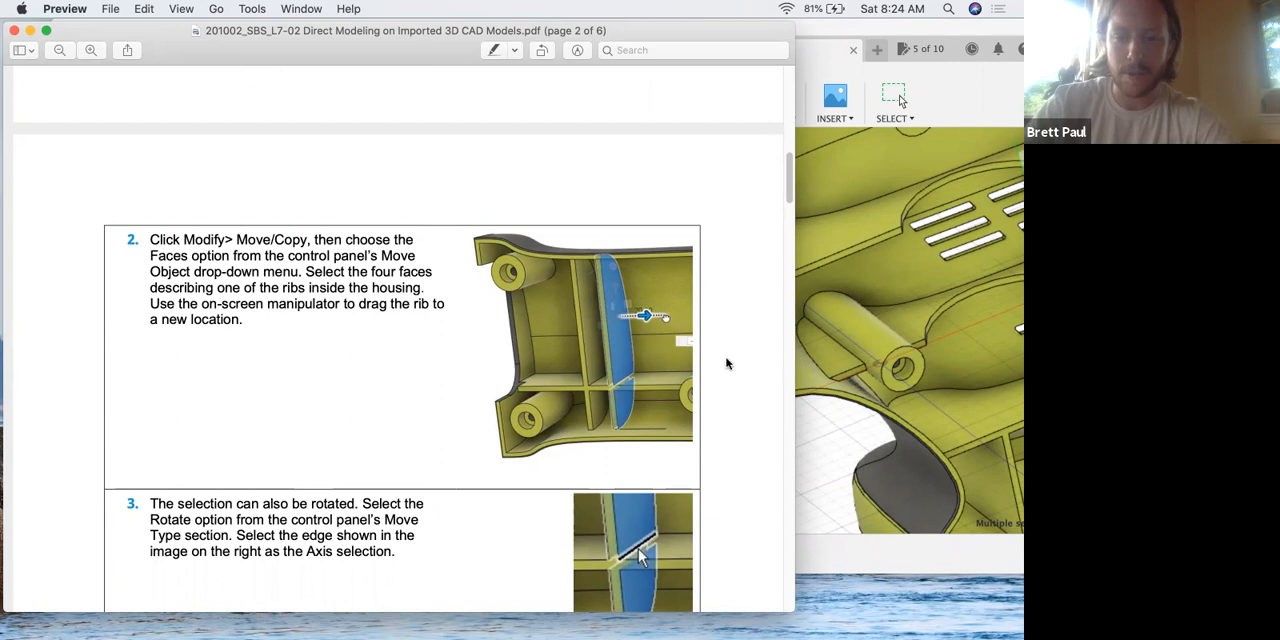
{"action": "left_click", "coordinate": [847, 341]}
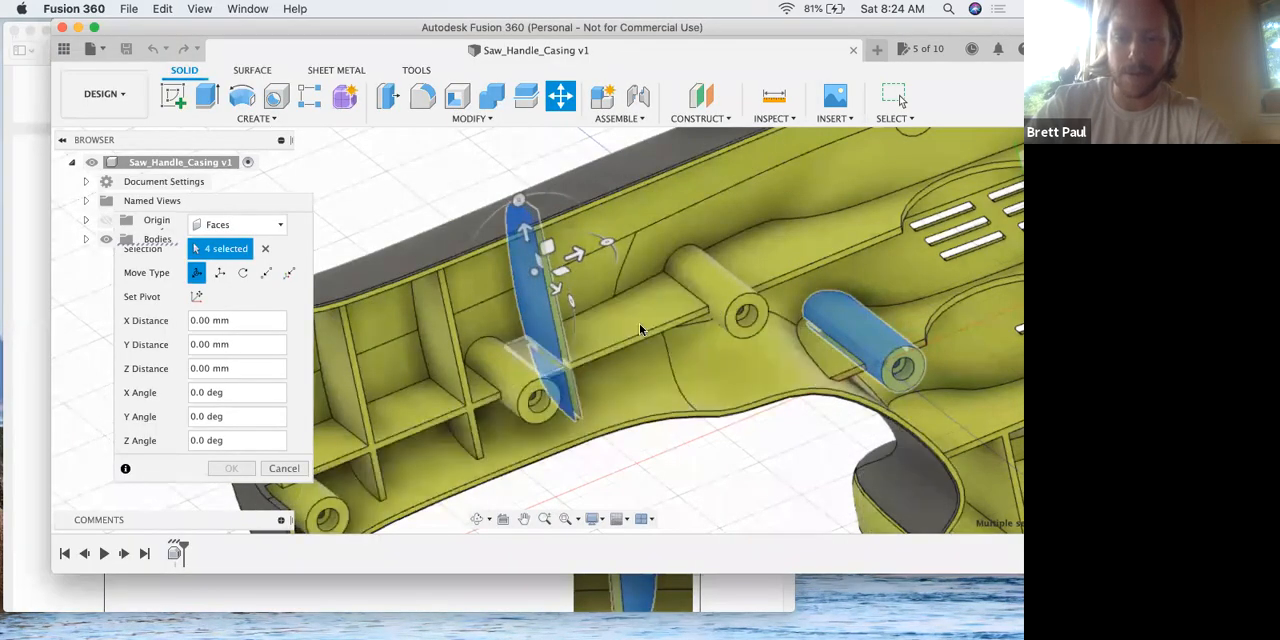
{"action": "key", "text": "ctrl+Up"}
{"action": "left_click", "coordinate": [362, 308]}
{"action": "scroll", "coordinate": [364, 312], "scroll_direction": "down", "scroll_amount": 2}
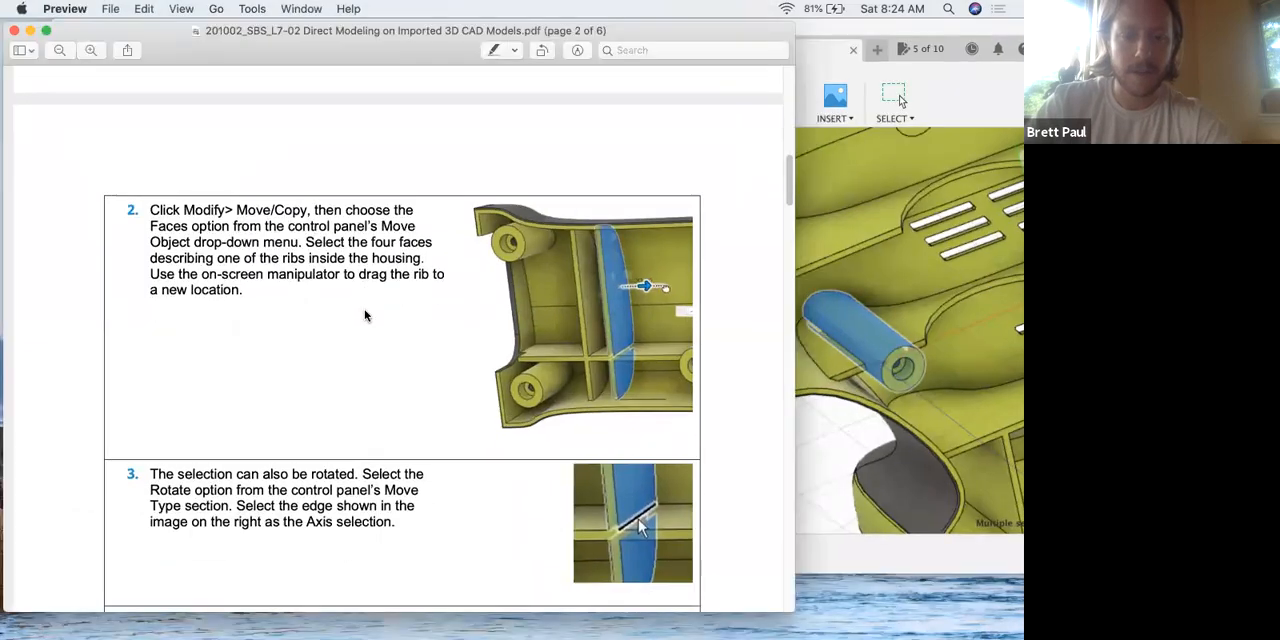
{"action": "key", "text": "ctrl+Up"}
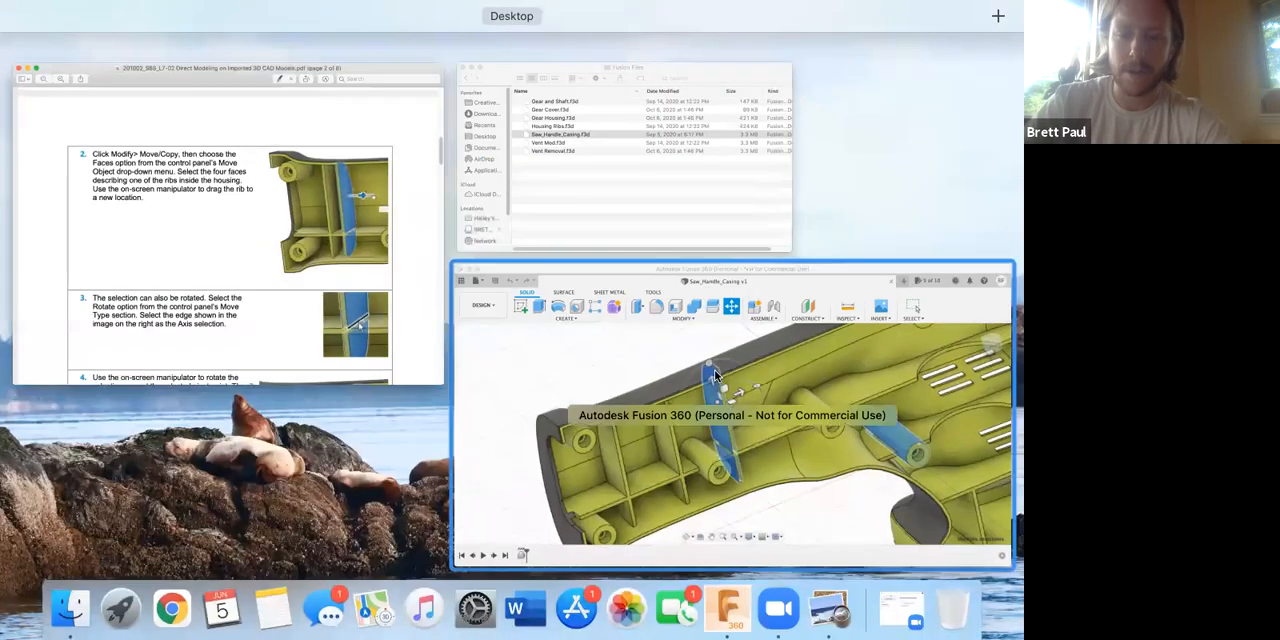
Back in Fusion 360, move the selected rib and boss faces 15 mm along Z.
{"action": "left_click", "coordinate": [578, 255]}
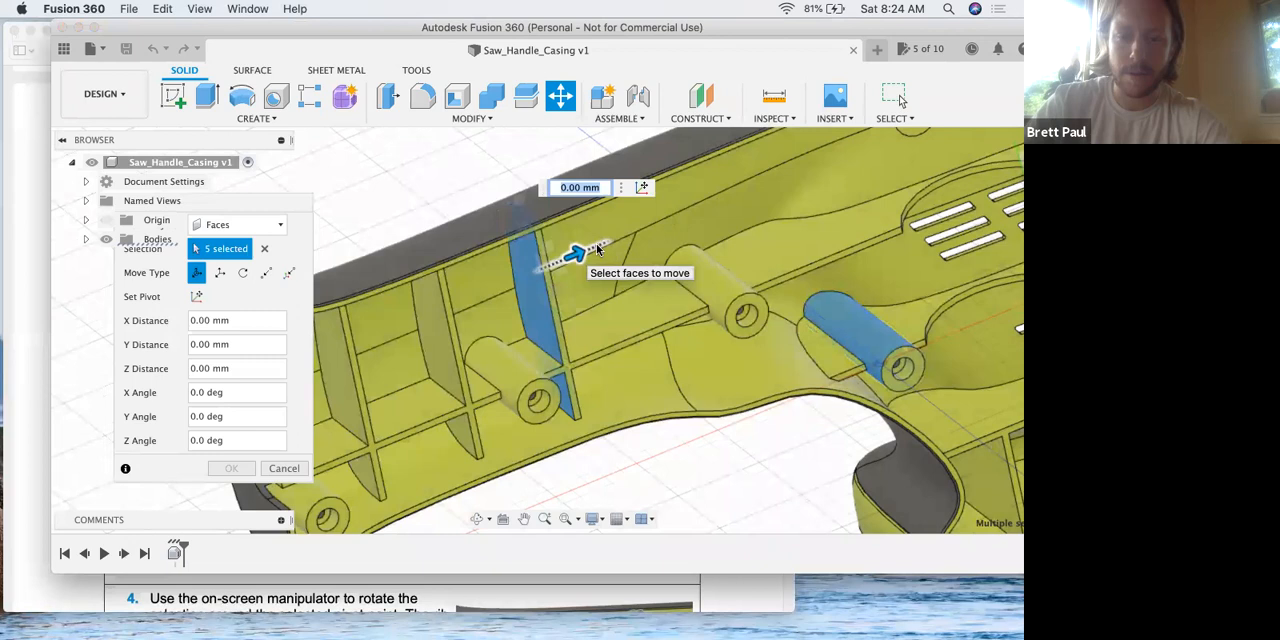
{"action": "left_click_drag", "start_coordinate": [606, 244], "coordinate": [637, 229]}
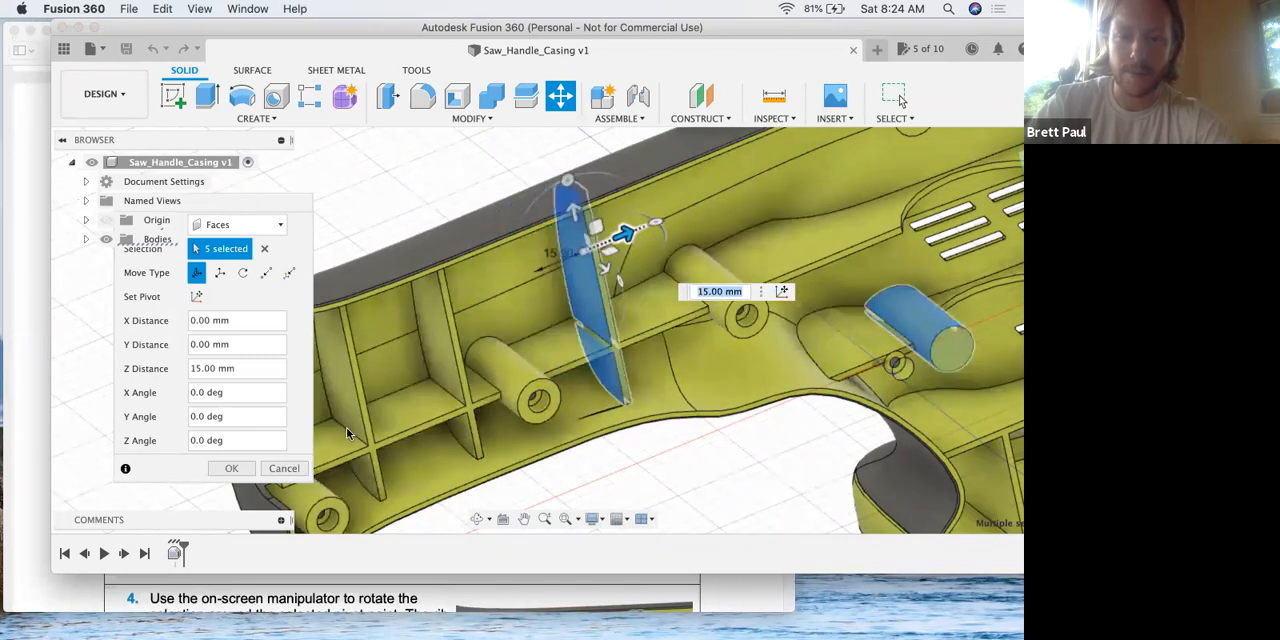
{"action": "left_click", "coordinate": [230, 471]}
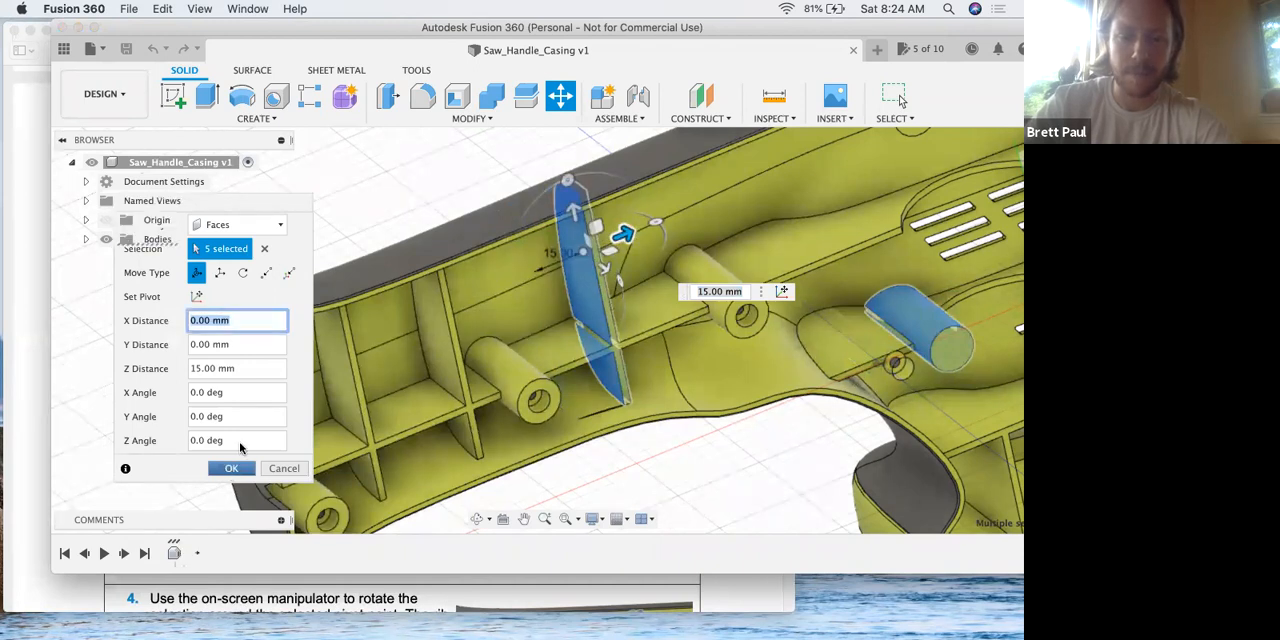
Read steps 3 and 4 of the lesson PDF in Preview about rotating the selected rib.
{"action": "key", "text": "ctrl+Up"}
{"action": "left_click", "coordinate": [280, 366]}
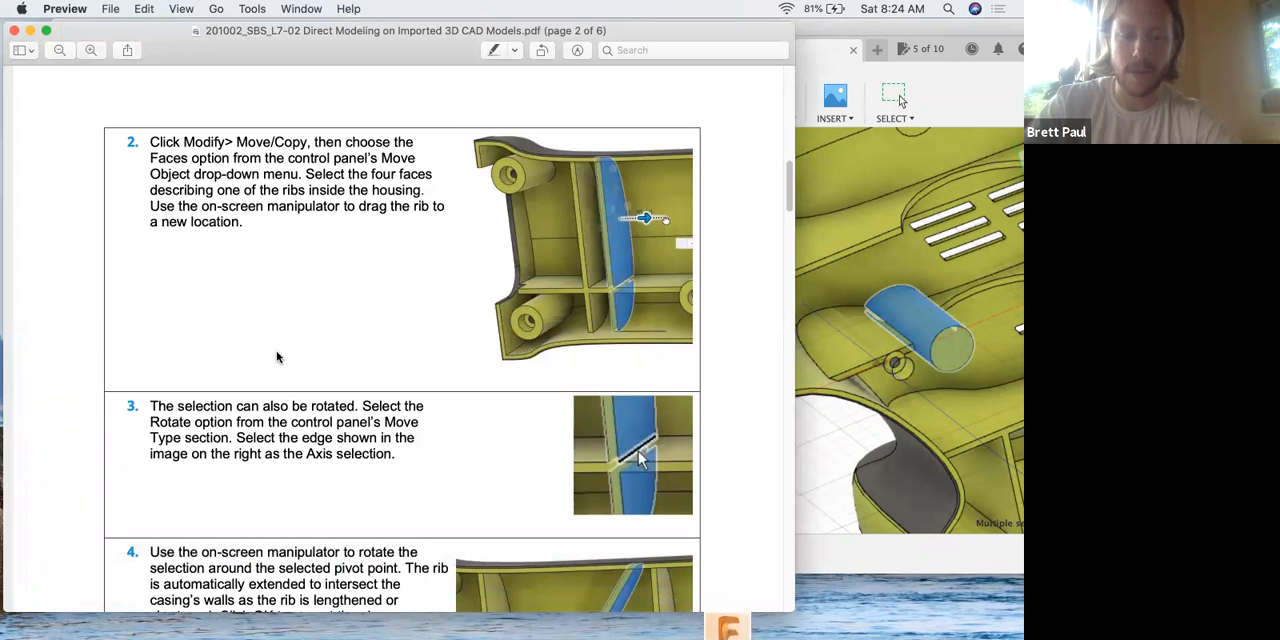
{"action": "scroll", "coordinate": [277, 357], "scroll_direction": "down", "scroll_amount": 1}
Return to Fusion 360 and undo the last face move.
{"action": "key", "text": "super+Tab"}
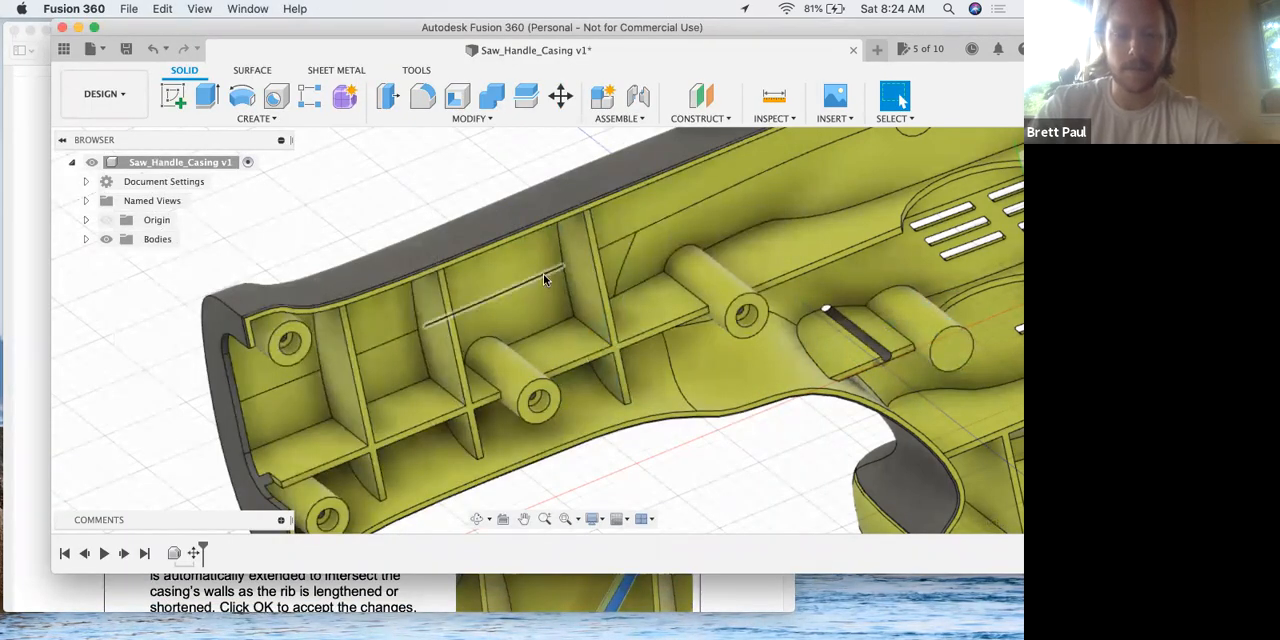
{"action": "key", "text": "super+z"}
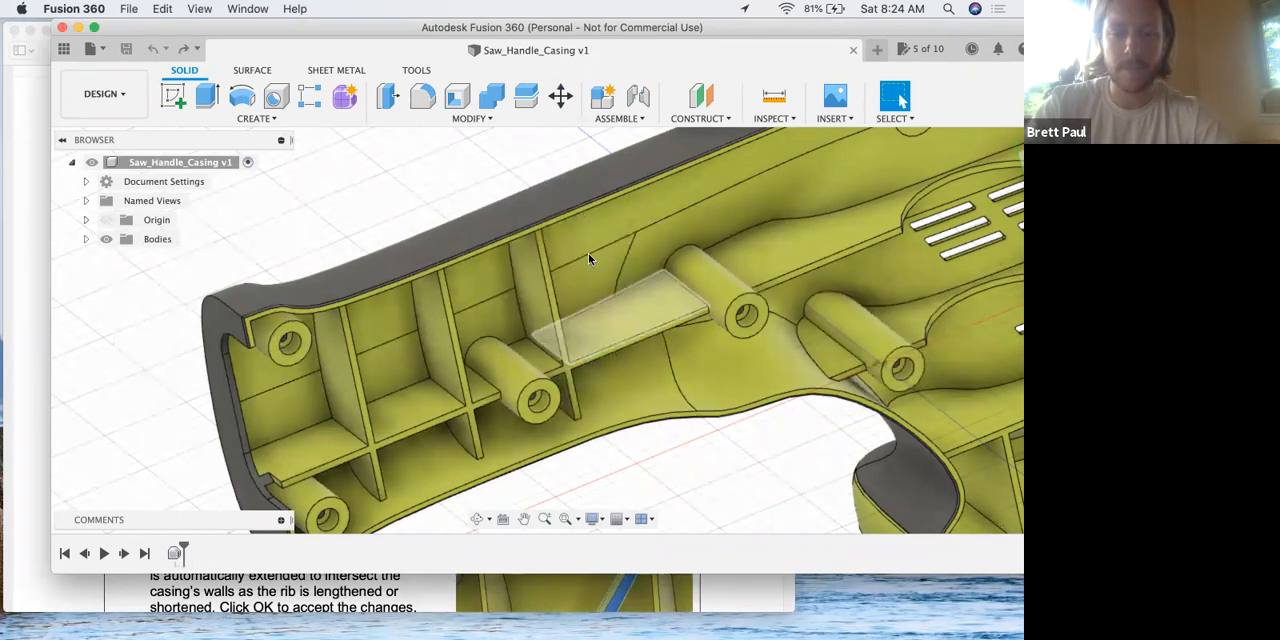
Start Move/Copy on faces and select the four side faces of the rib between the two middle screw bosses.
{"action": "left_click", "coordinate": [390, 120]}
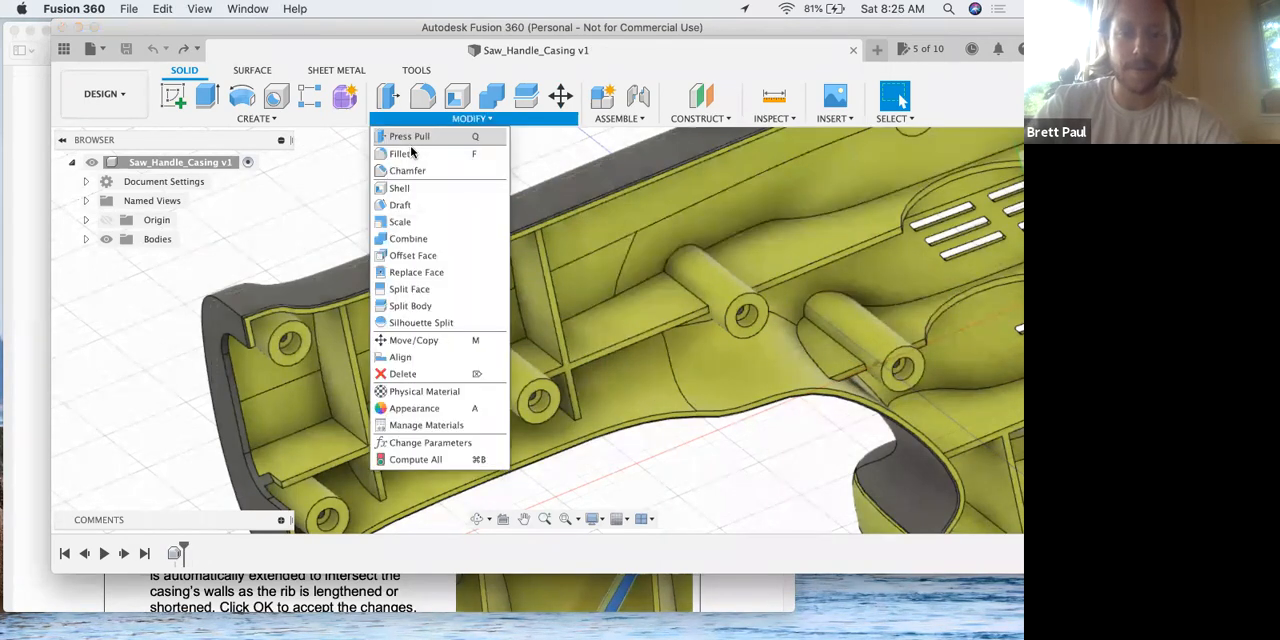
{"action": "left_click", "coordinate": [424, 338]}
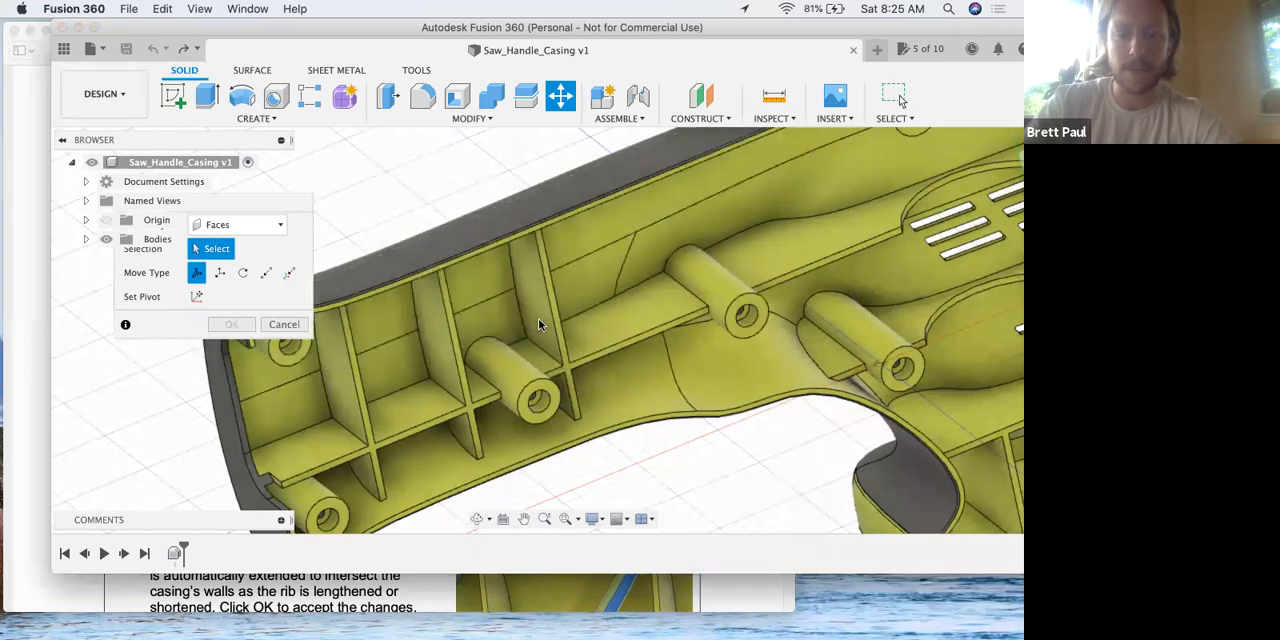
{"action": "left_click", "coordinate": [533, 300]}
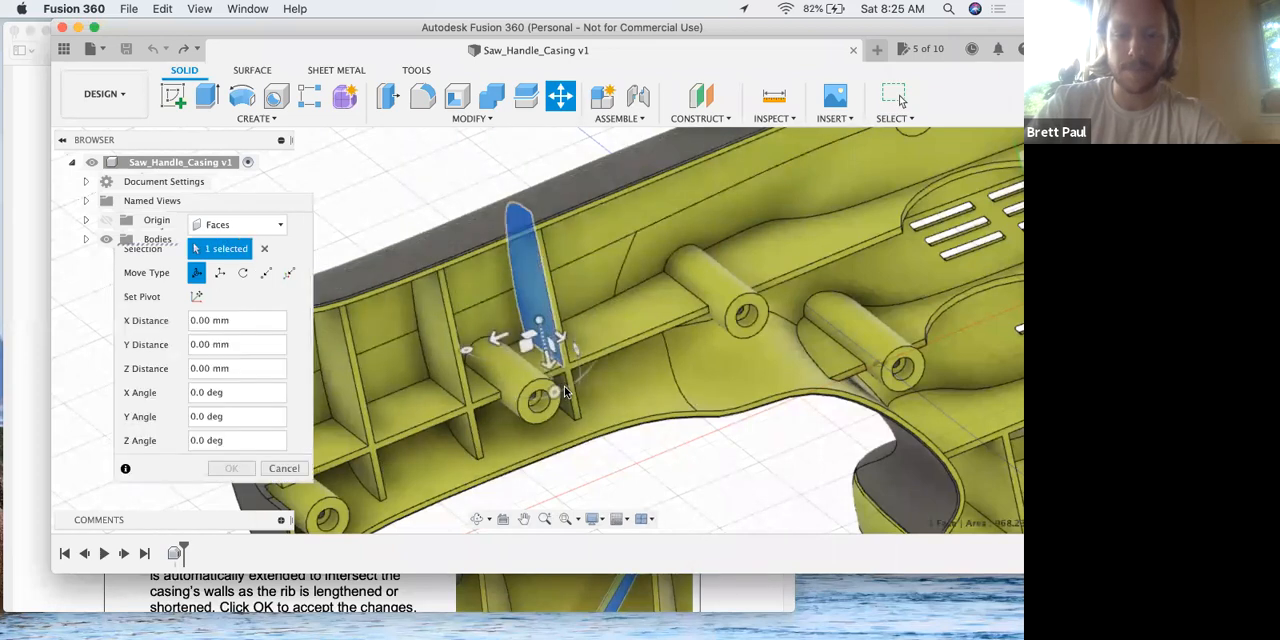
{"action": "left_click", "coordinate": [577, 333]}
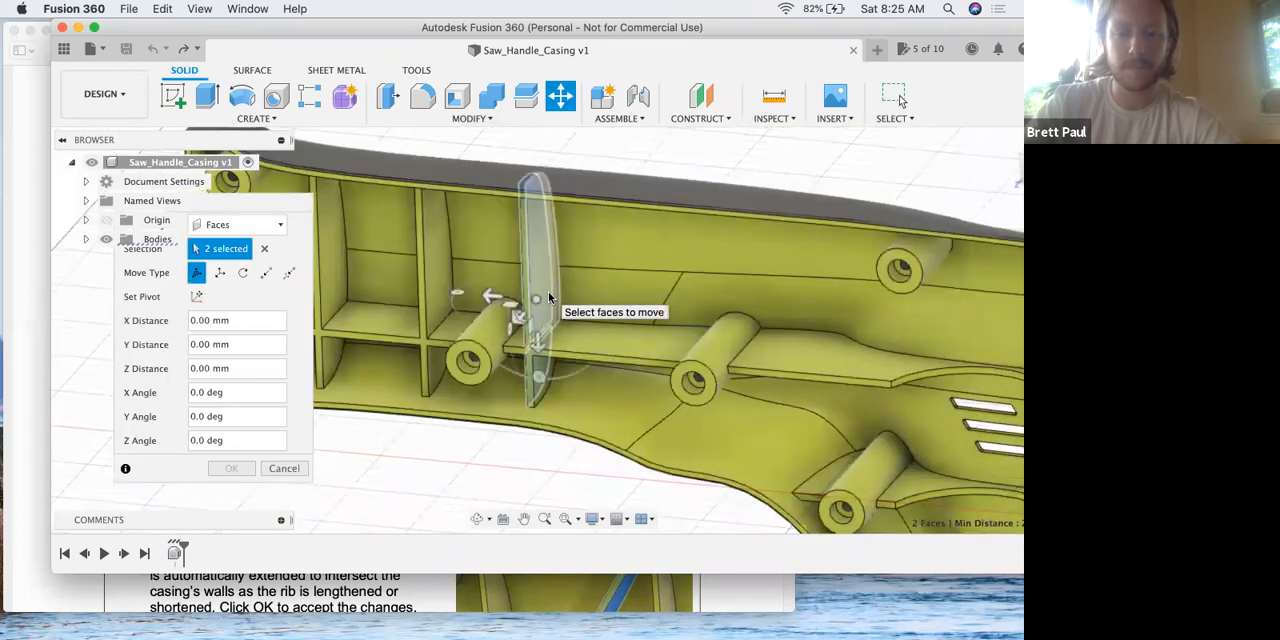
{"action": "left_click", "coordinate": [543, 388]}
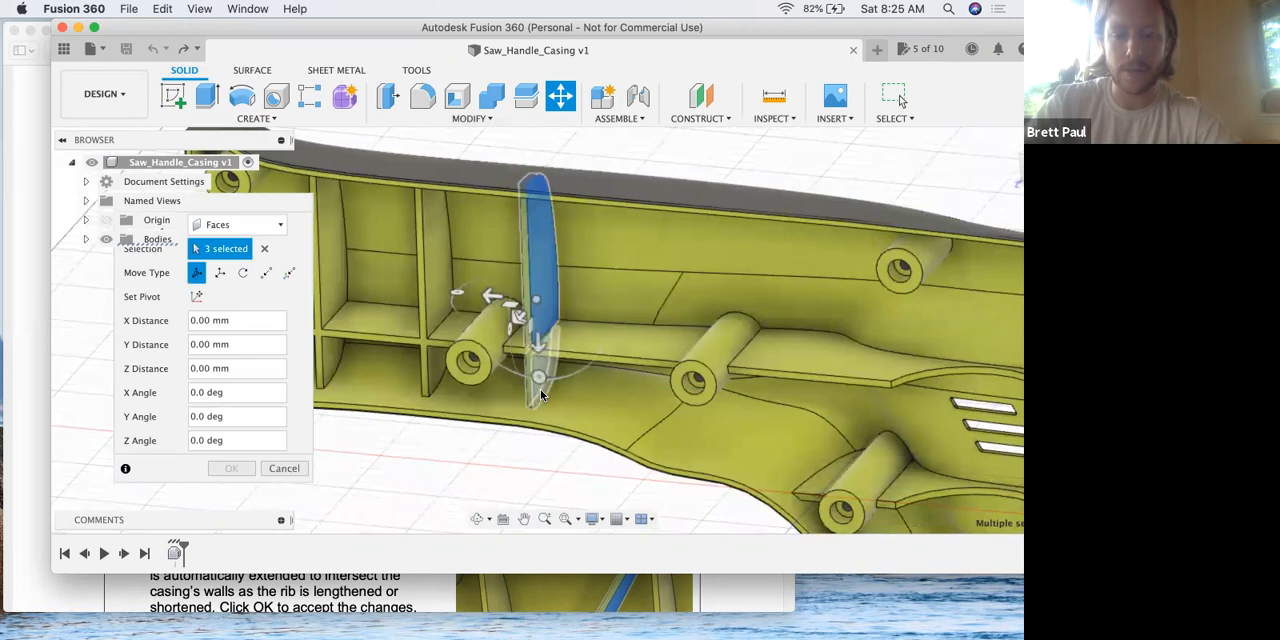
{"action": "left_click", "coordinate": [548, 325]}
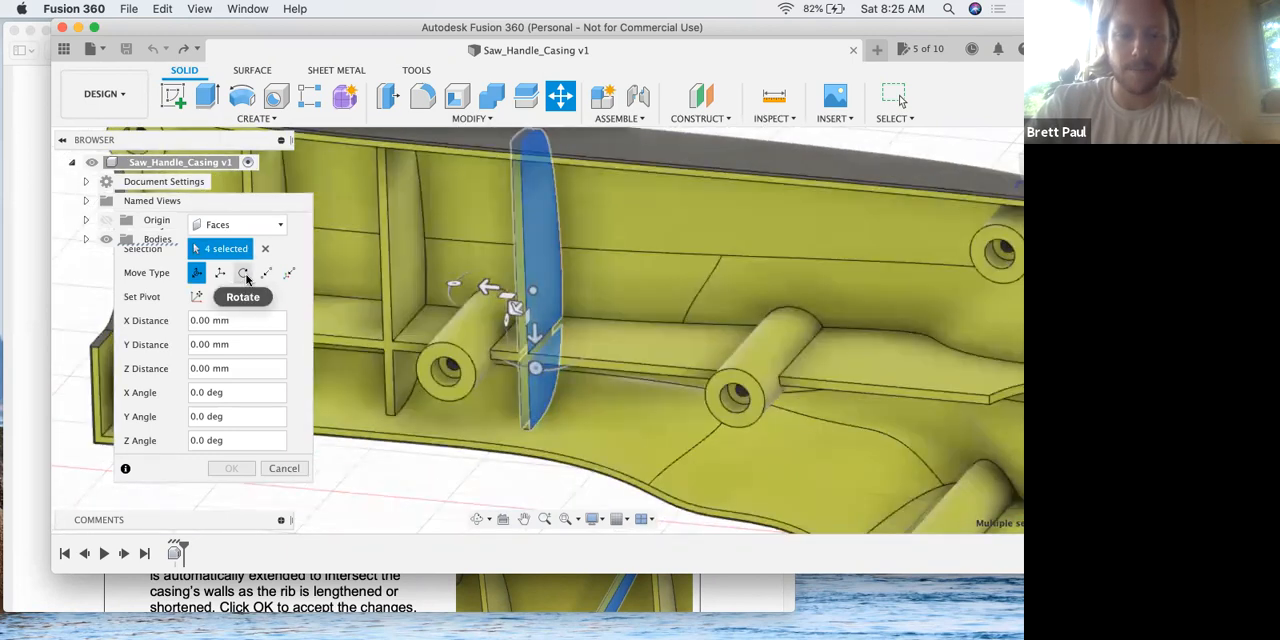
Rotate the selected rib faces -30 degrees about the edge where the rib meets the lengthwise rib.
{"action": "left_click", "coordinate": [243, 273]}
{"action": "left_click", "coordinate": [543, 337]}
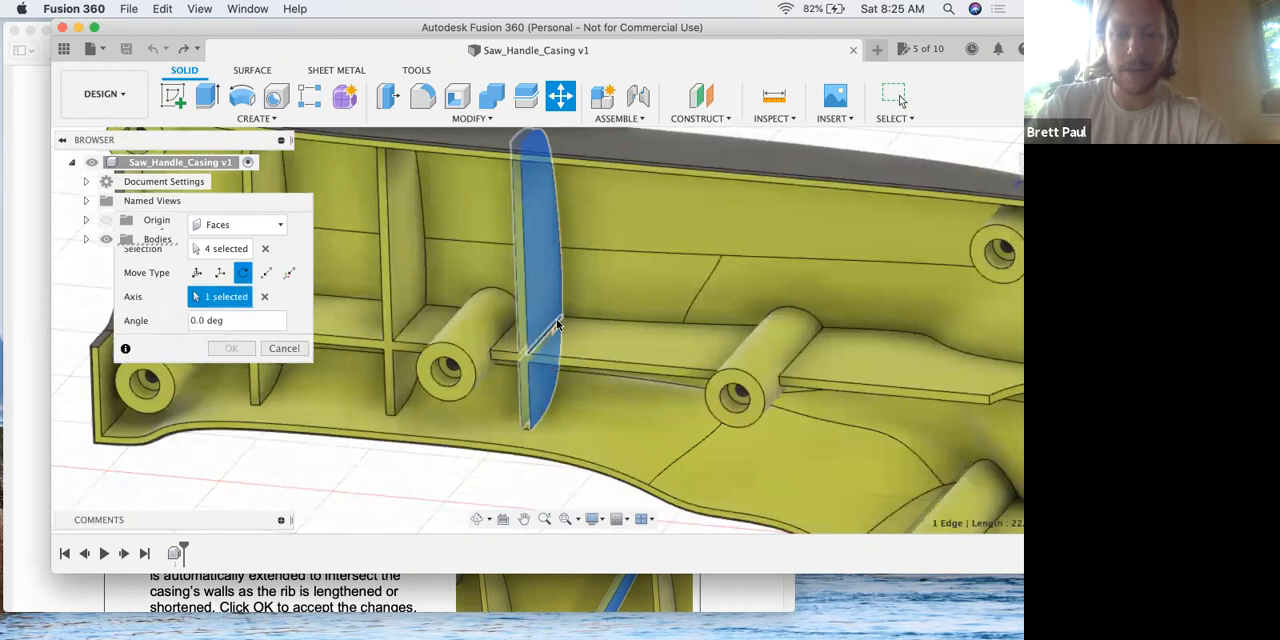
{"action": "left_click_drag", "start_coordinate": [563, 264], "coordinate": [515, 265]}
{"action": "left_click_drag", "start_coordinate": [510, 263], "coordinate": [511, 264]}
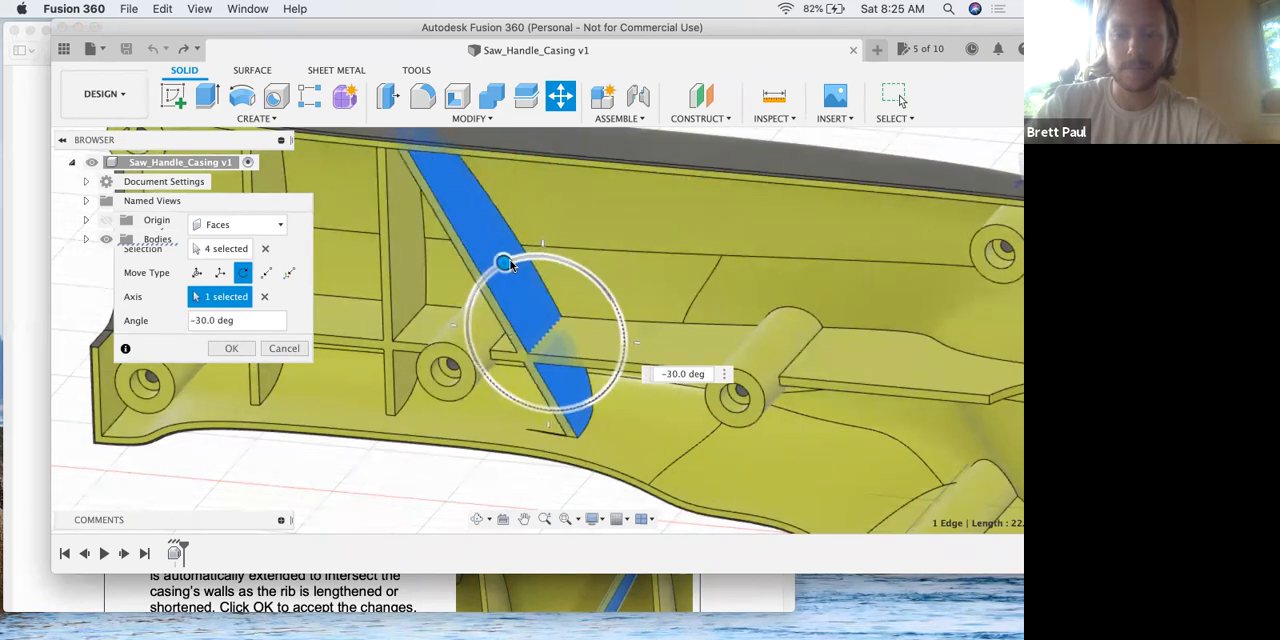
Reread steps 3 and 4 of the lesson PDF in Preview, and back in Fusion 360 change the rib's rotation angle to 15 degrees.
{"action": "key", "text": "ctrl+Up"}
{"action": "left_click", "coordinate": [288, 306]}
{"action": "scroll", "coordinate": [299, 331], "scroll_direction": "down", "scroll_amount": 3}
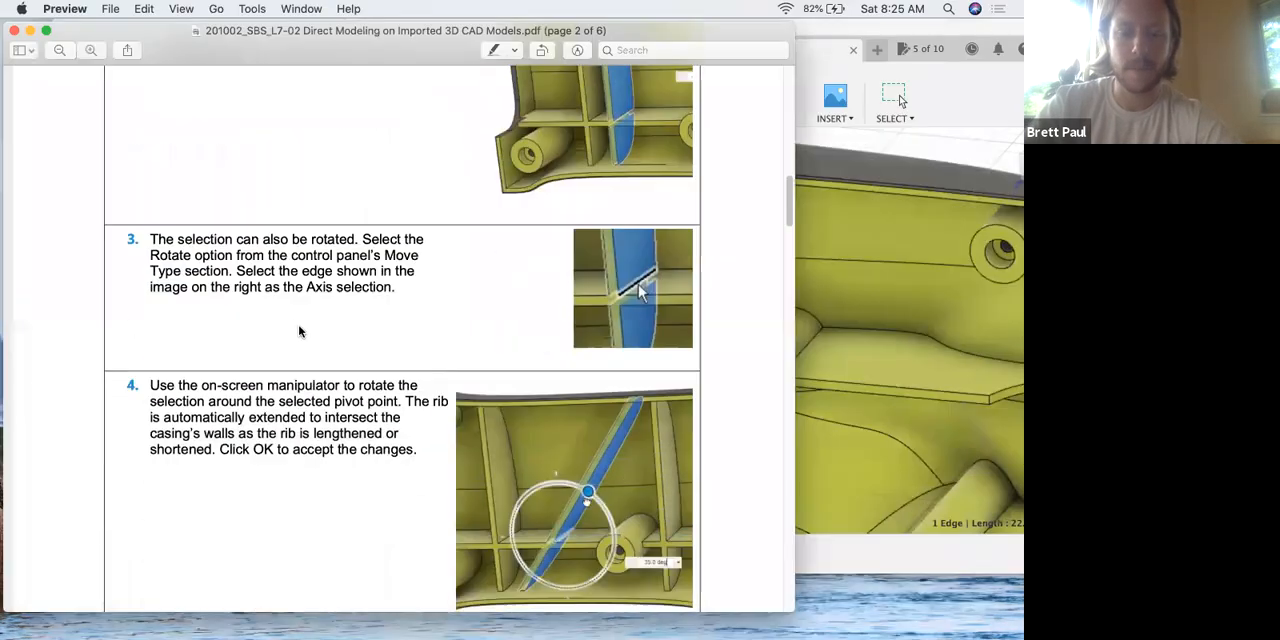
{"action": "scroll", "coordinate": [299, 331], "scroll_direction": "down", "scroll_amount": 2}
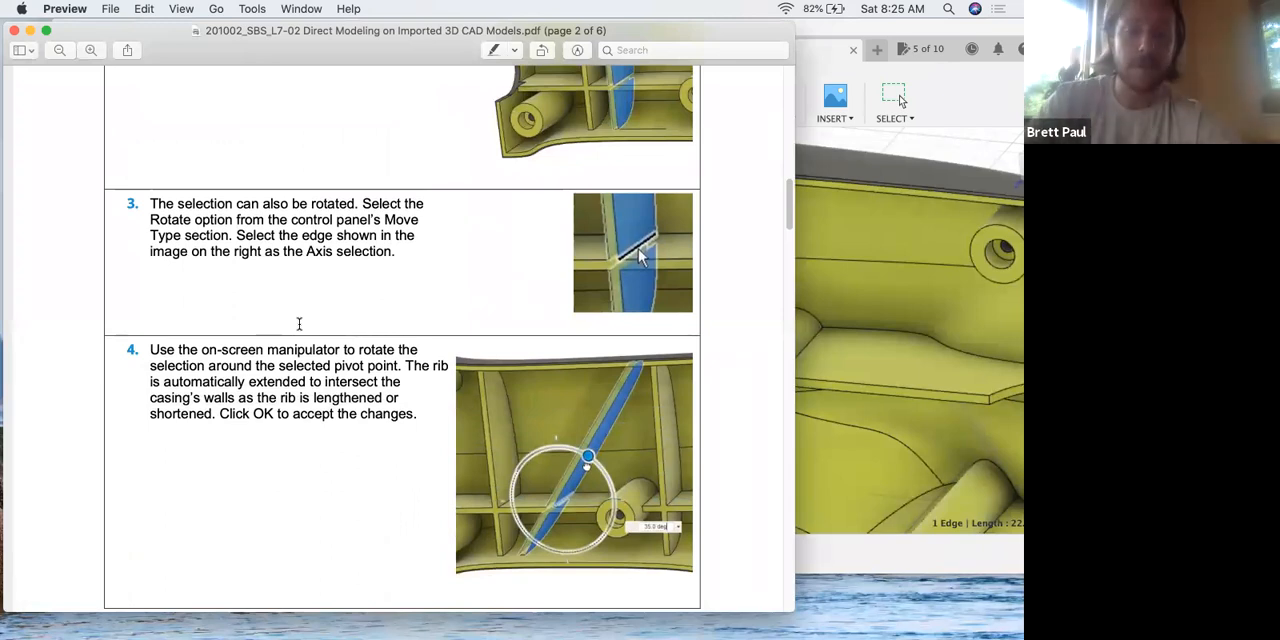
{"action": "scroll", "coordinate": [300, 330], "scroll_direction": "down", "scroll_amount": 1}
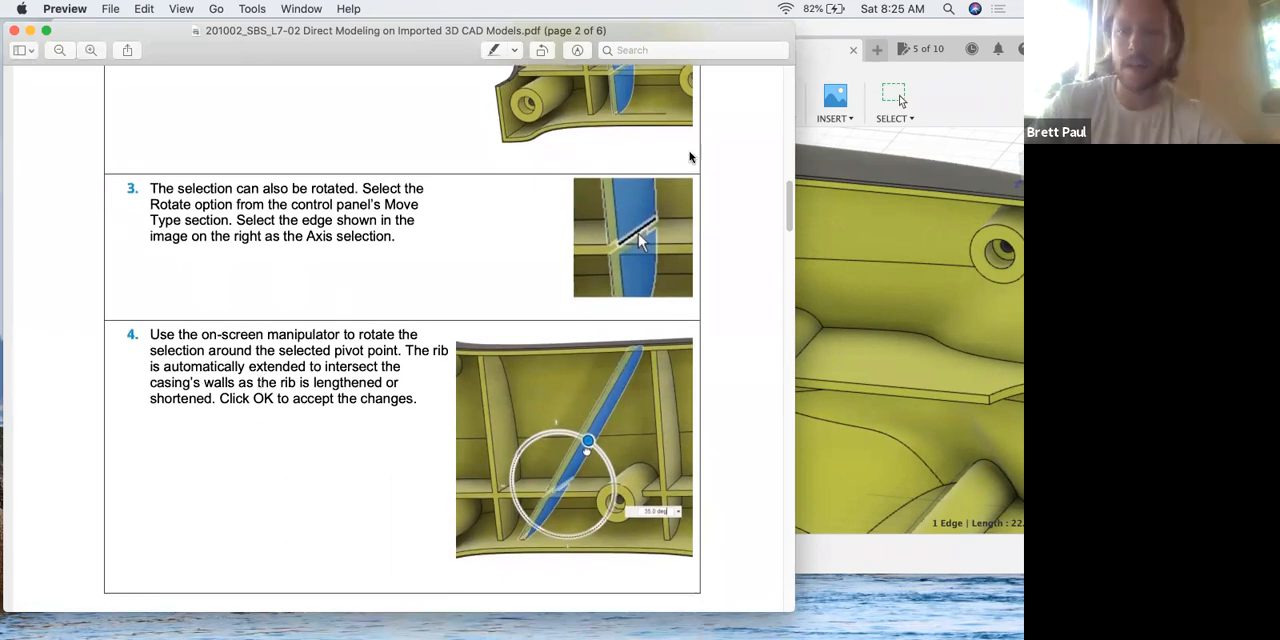
{"action": "left_click", "coordinate": [801, 226]}
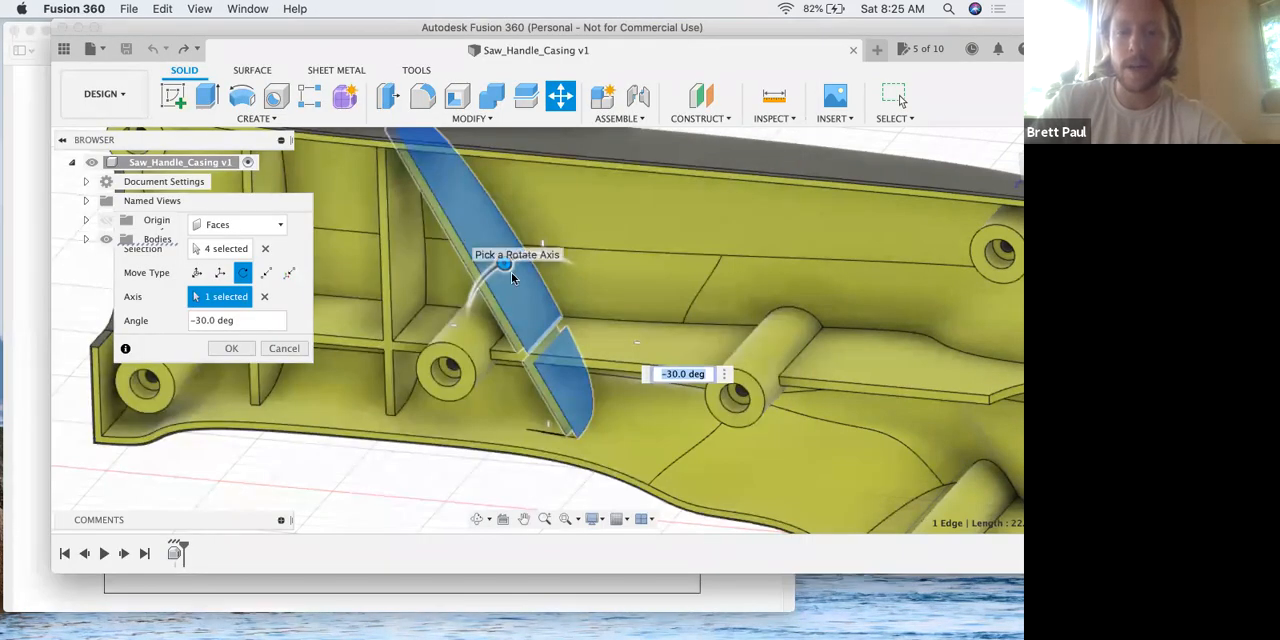
{"action": "left_click_drag", "start_coordinate": [504, 263], "coordinate": [565, 265]}
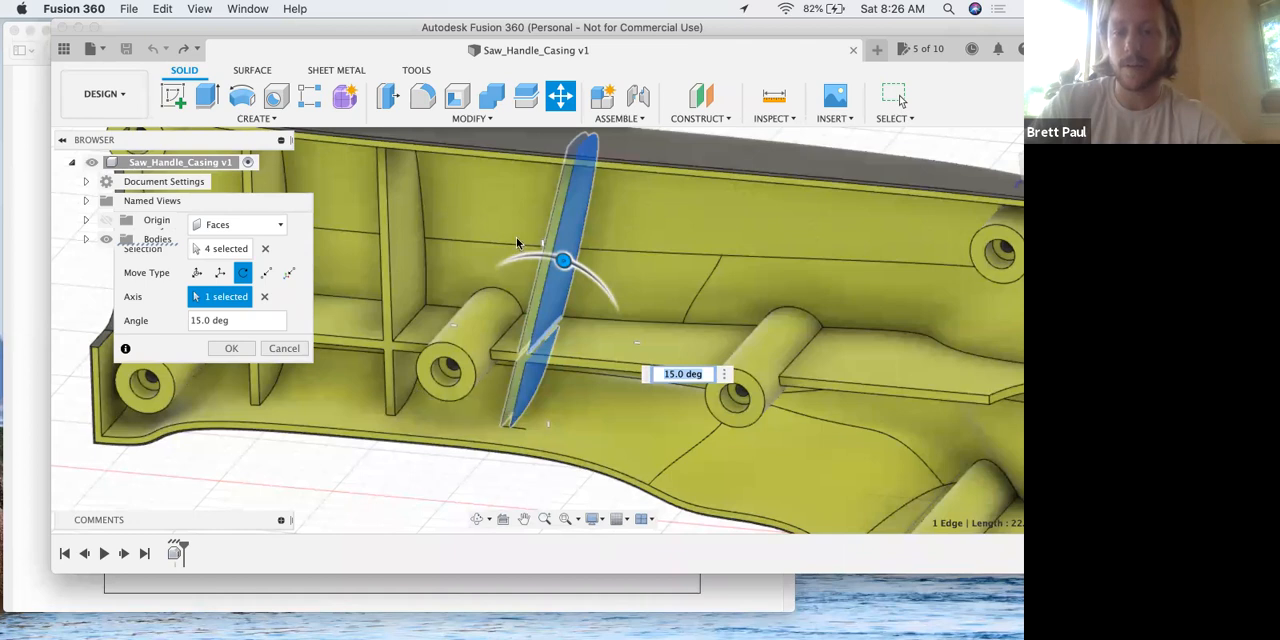
Read steps 4 to 6 of the lesson PDF in Preview about accepting the rotation and deleting the rib.
{"action": "key", "text": "ctrl+Up"}
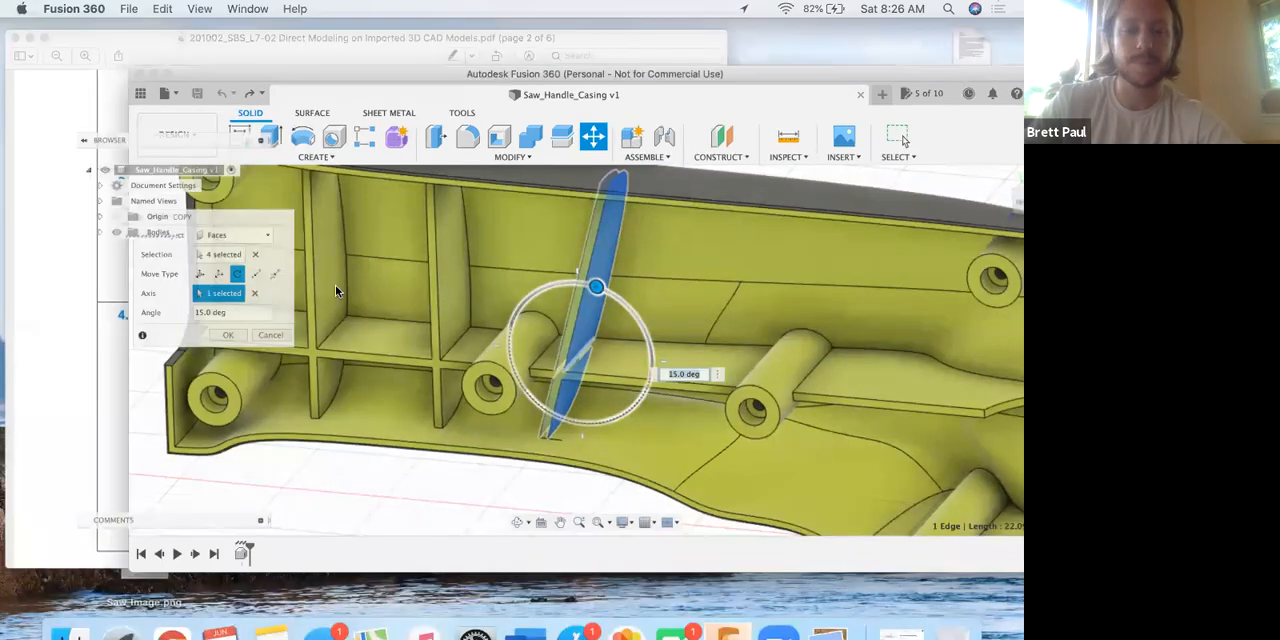
{"action": "left_click", "coordinate": [337, 334]}
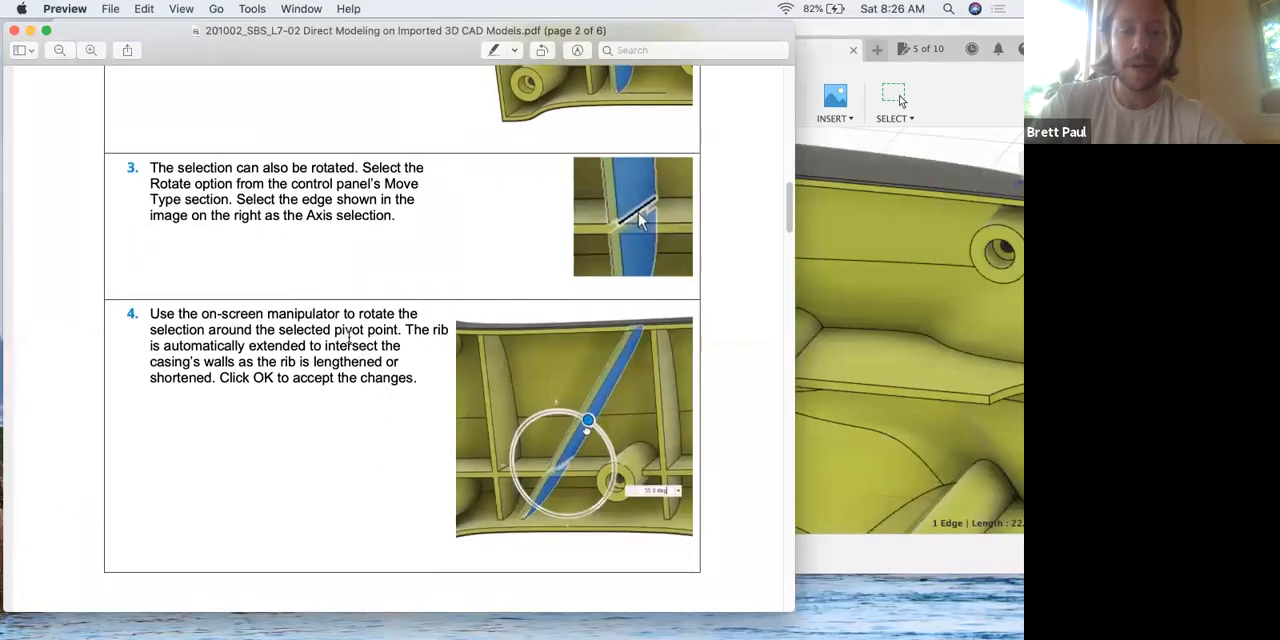
{"action": "scroll", "coordinate": [345, 334], "scroll_direction": "down", "scroll_amount": 10}
{"action": "scroll", "coordinate": [342, 329], "scroll_direction": "down", "scroll_amount": 1}
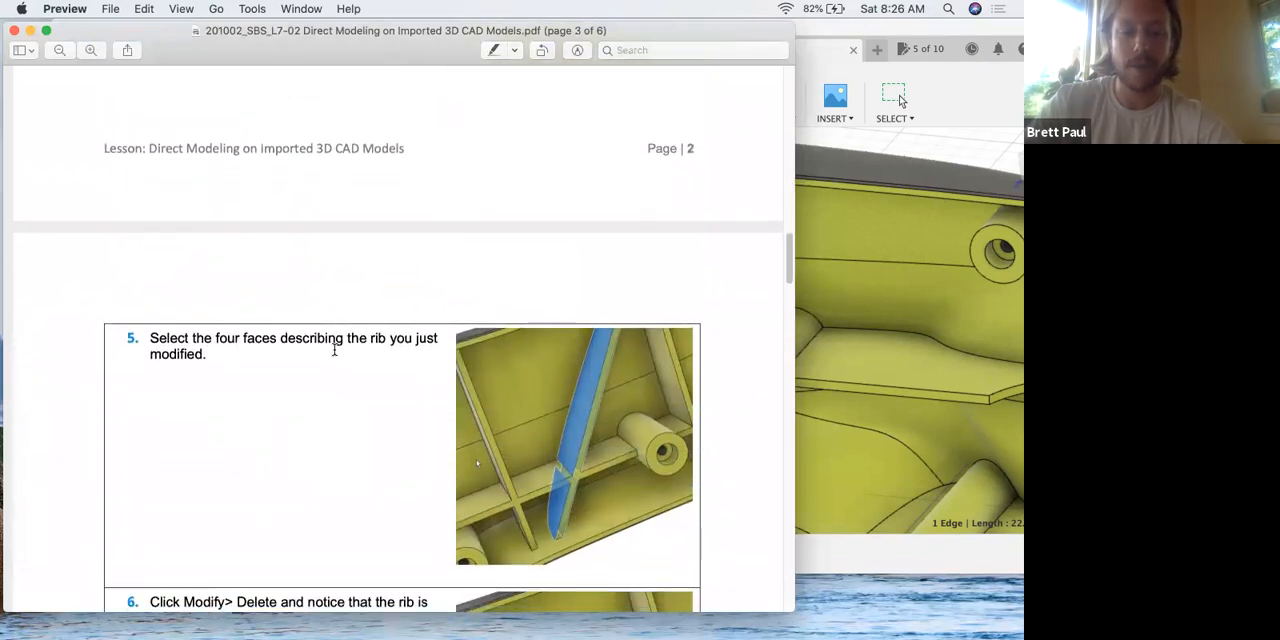
{"action": "scroll", "coordinate": [334, 350], "scroll_direction": "down", "scroll_amount": 5}
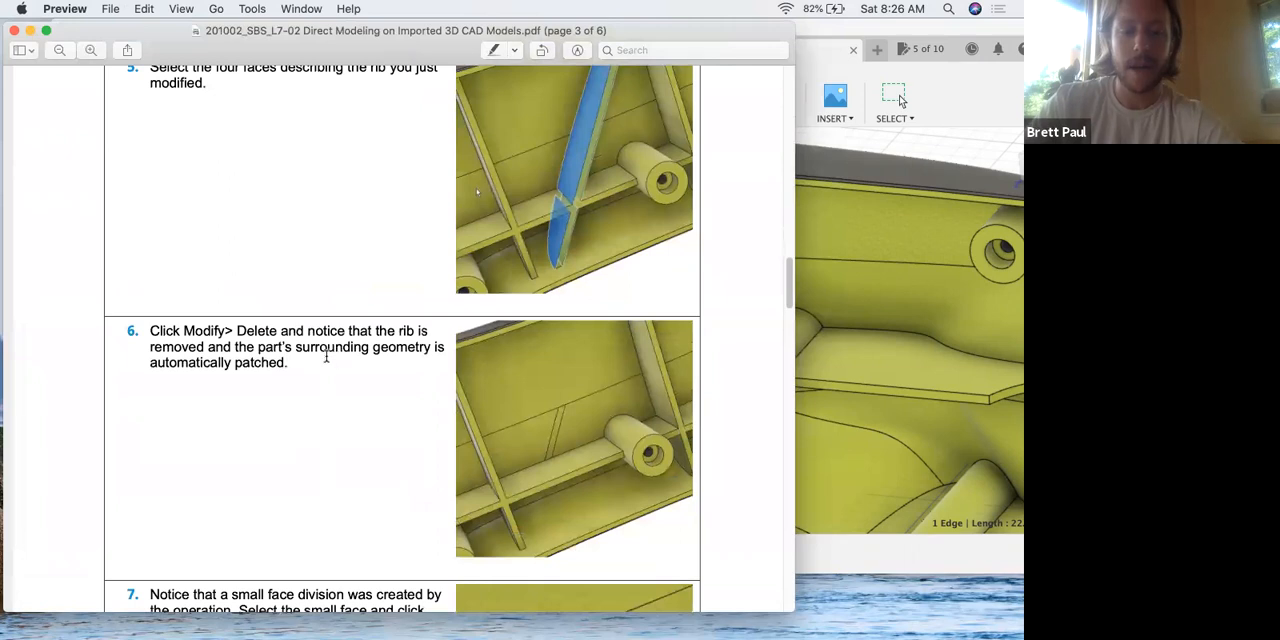
Return to Fusion 360 and accept the 15 degree rotation of the rib faces.
{"action": "key", "text": "ctrl+Up"}
{"action": "left_click", "coordinate": [606, 323]}
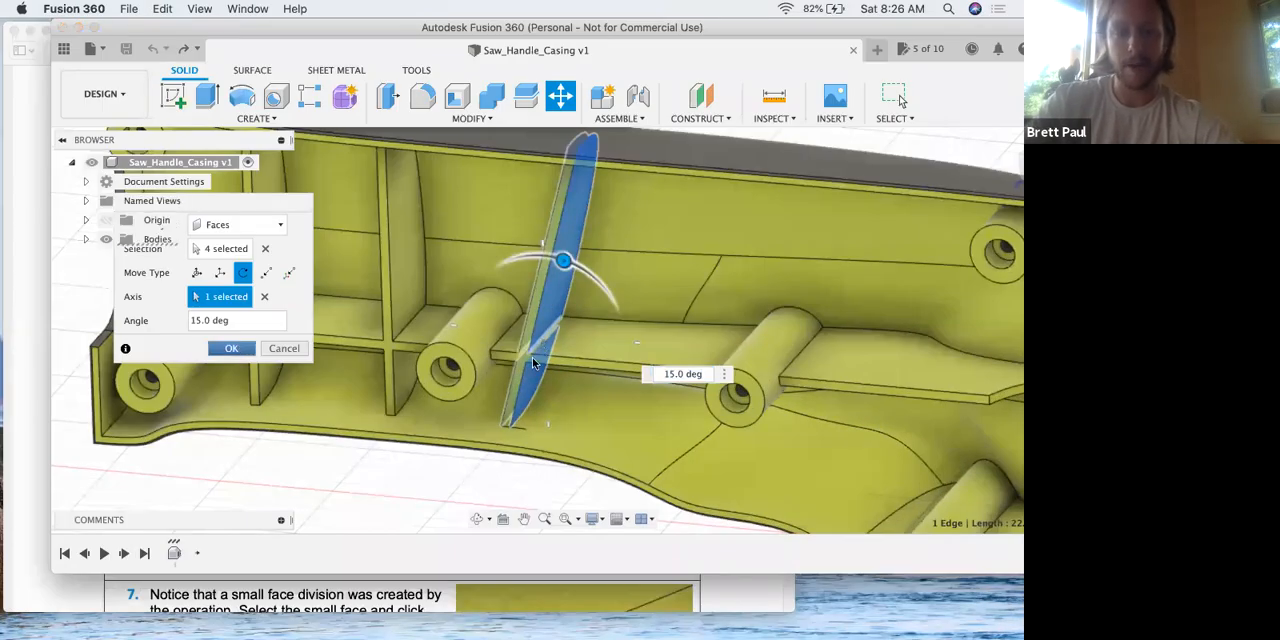
{"action": "left_click", "coordinate": [233, 351]}
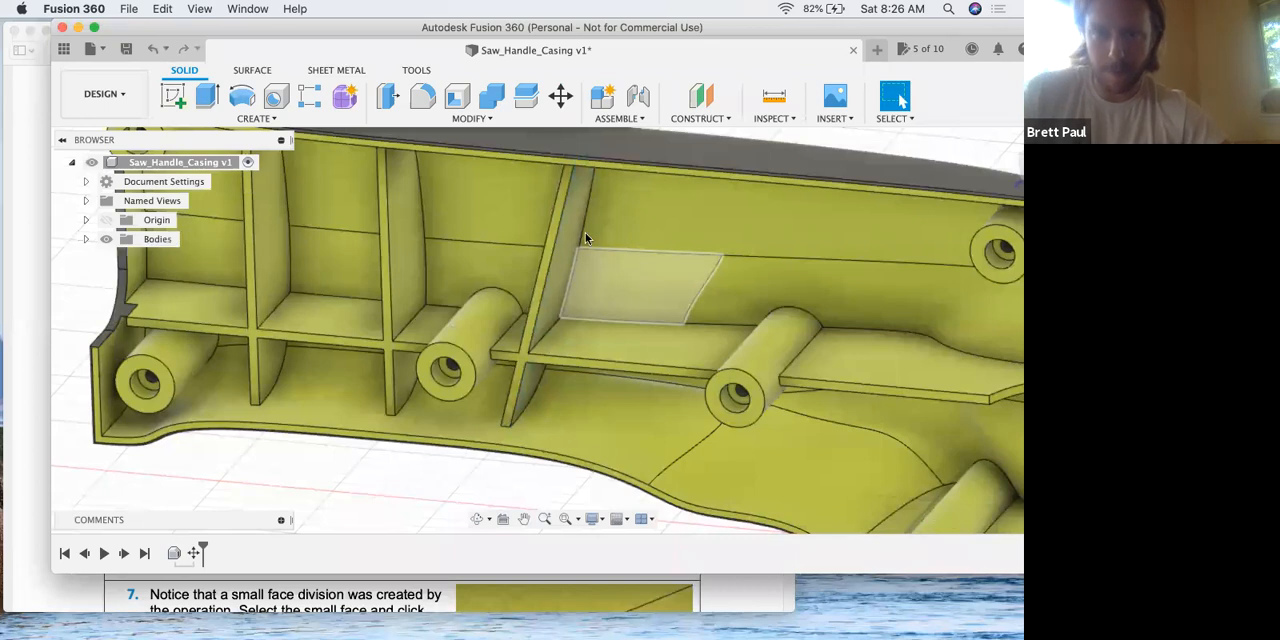
Select the four faces of the rotated rib and delete them from the casing.
{"action": "left_click", "coordinate": [484, 119]}
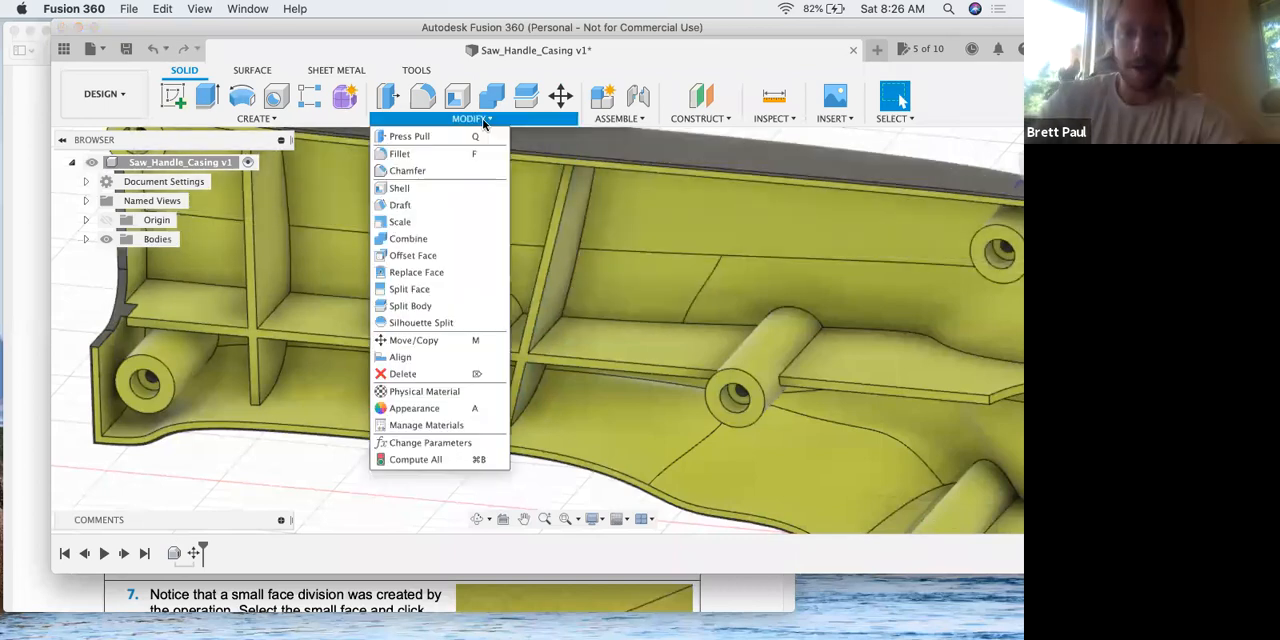
{"action": "left_click", "coordinate": [566, 245]}
{"action": "left_click", "coordinate": [566, 245]}
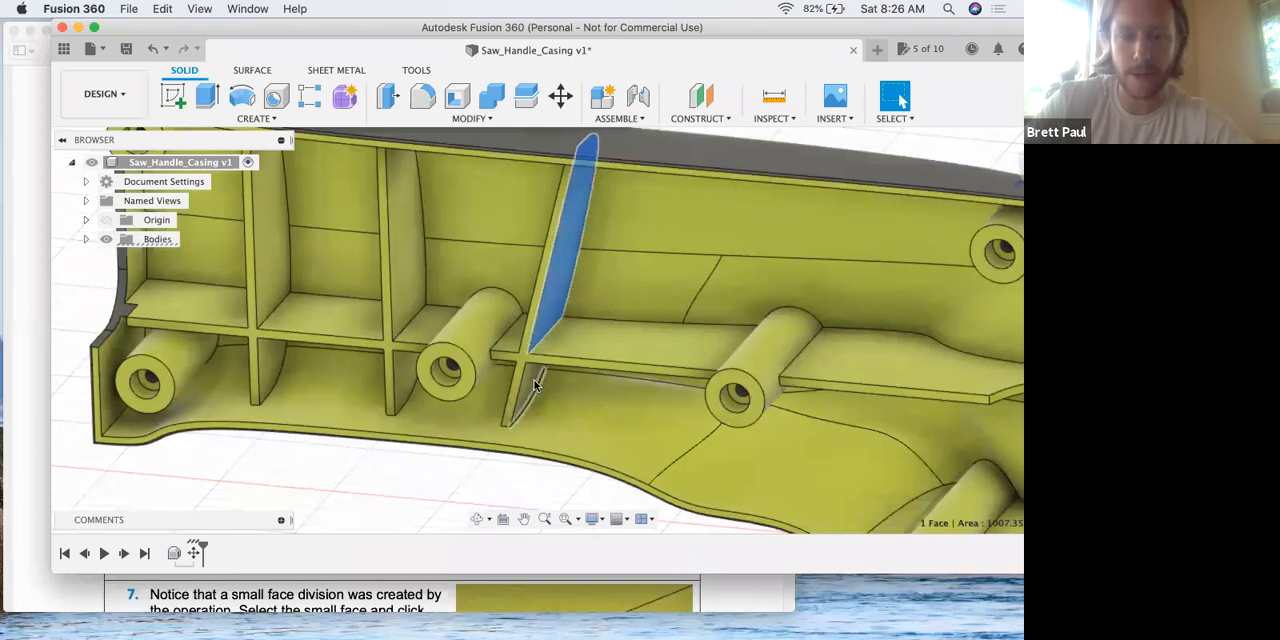
{"action": "left_click", "coordinate": [530, 377], "text": "shift"}
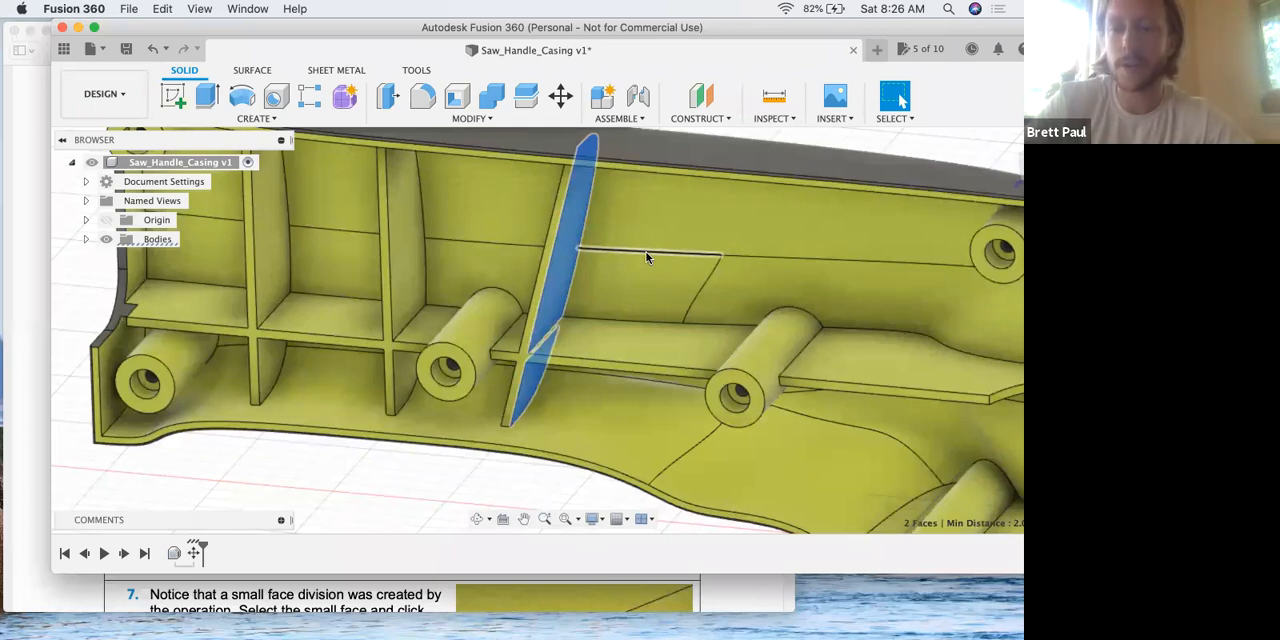
{"action": "middle_click_drag", "start_coordinate": [591, 229], "coordinate": [641, 234], "text": "shift"}
{"action": "left_click", "coordinate": [591, 253], "text": "shift"}
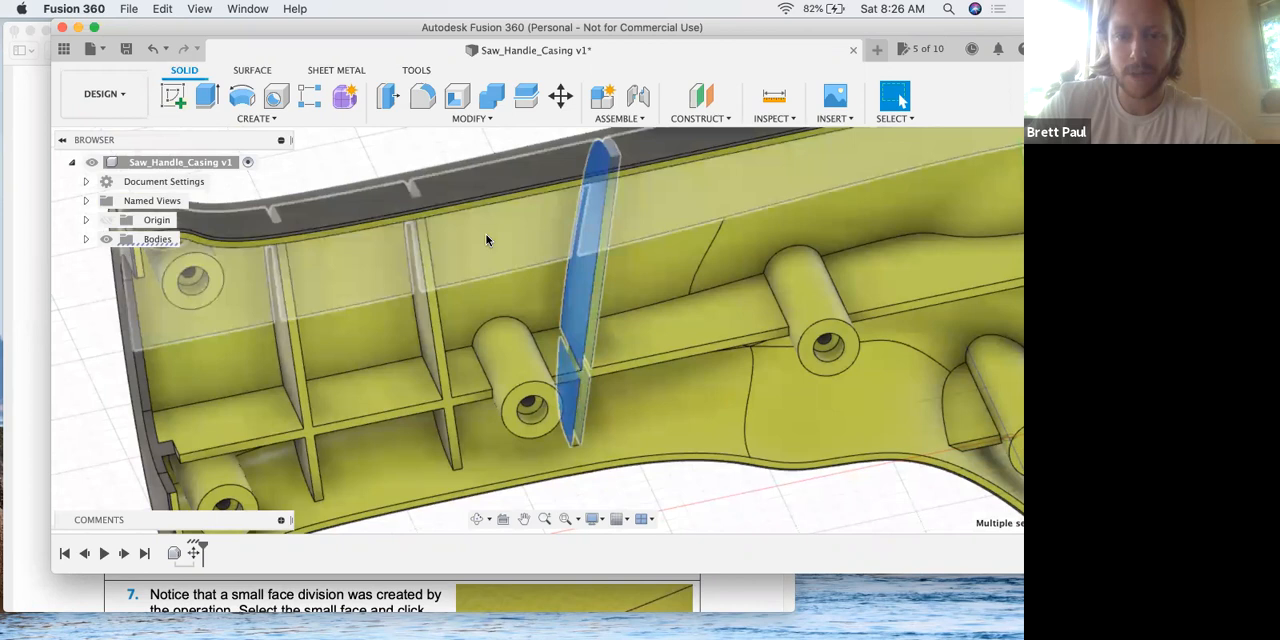
{"action": "left_click", "coordinate": [480, 119]}
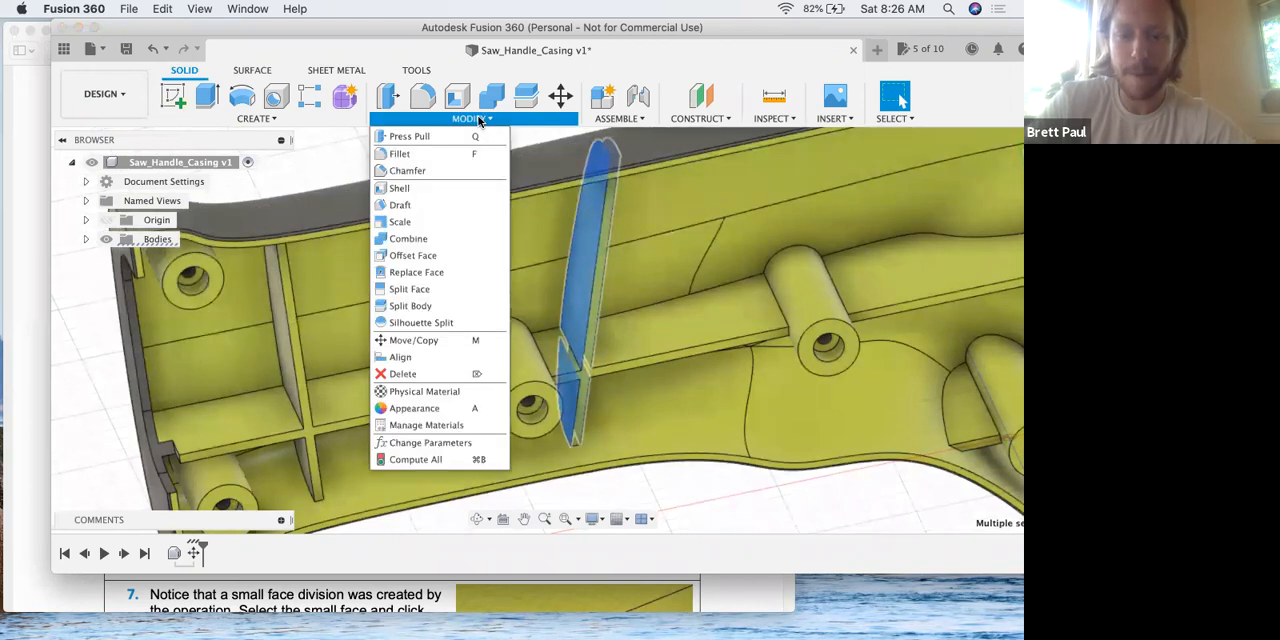
{"action": "left_click", "coordinate": [403, 373]}
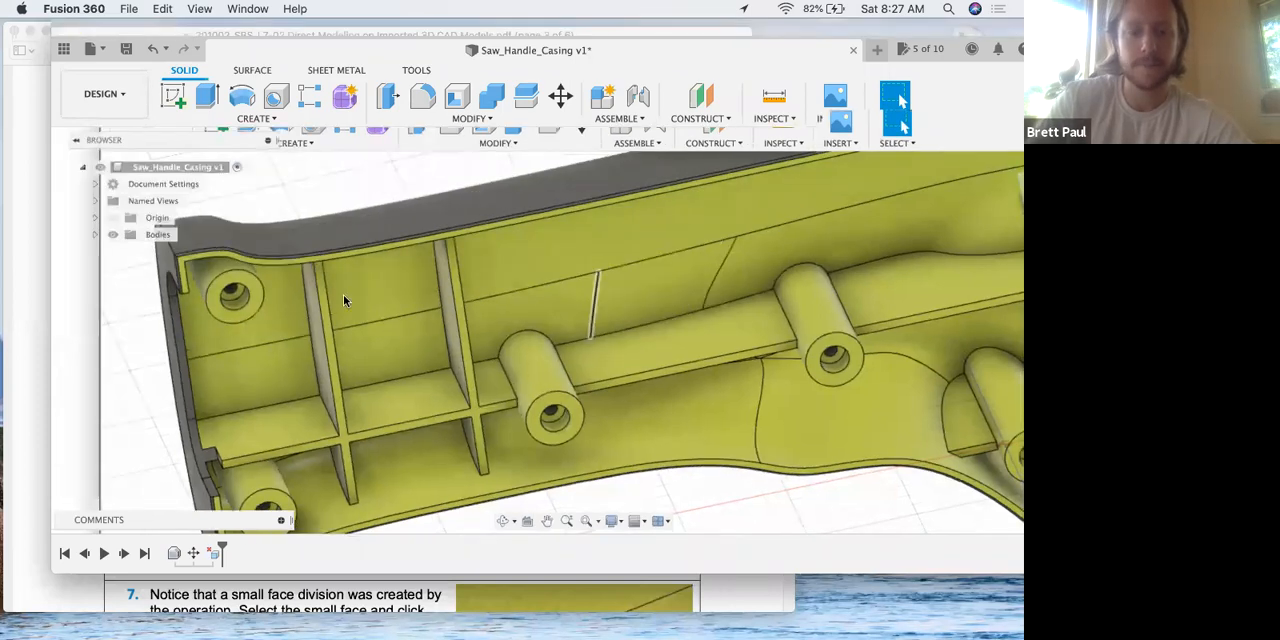
Read steps 6 and 7 of the lesson PDF in Preview about the deleted rib and small face division, checking the casing in Fusion 360.
{"action": "key", "text": "ctrl+Up"}
{"action": "left_click", "coordinate": [353, 309]}
{"action": "scroll", "coordinate": [324, 356], "scroll_direction": "down", "scroll_amount": 2}
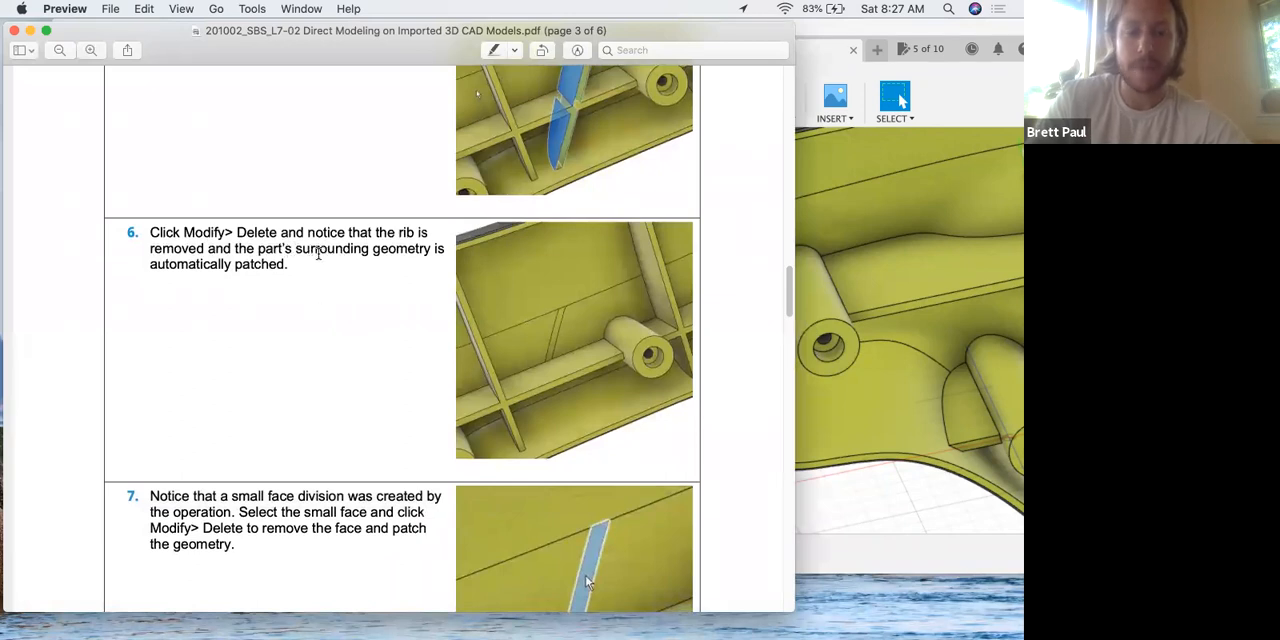
{"action": "key", "text": "ctrl+Up"}
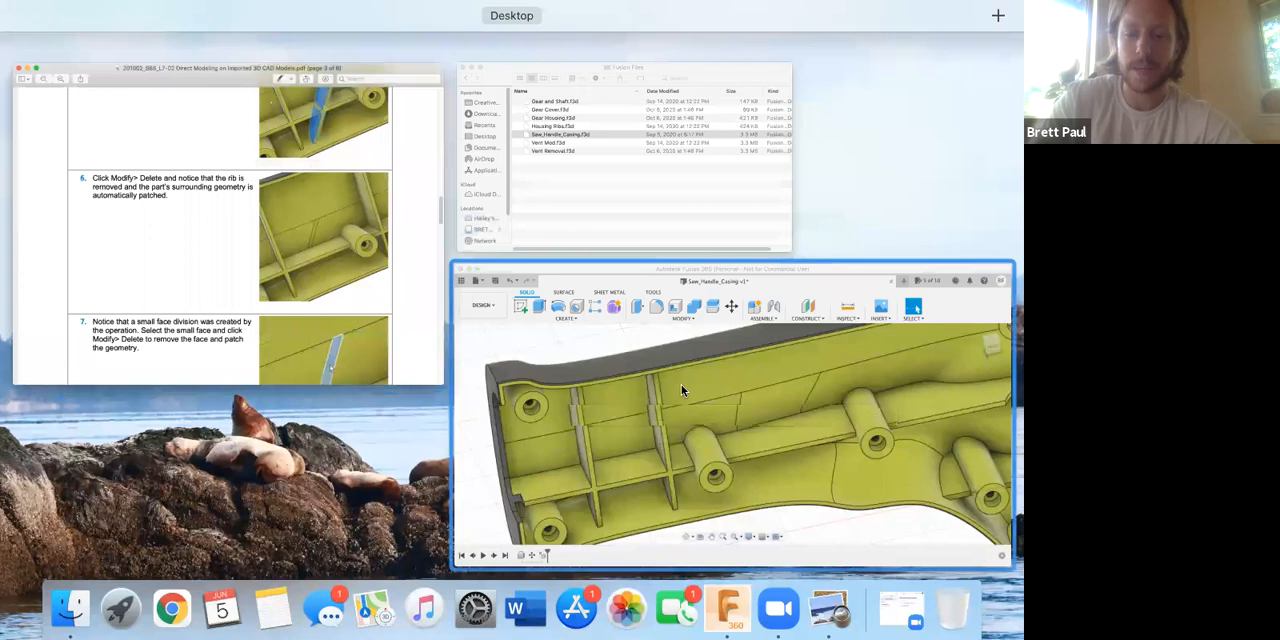
{"action": "left_click", "coordinate": [681, 384]}
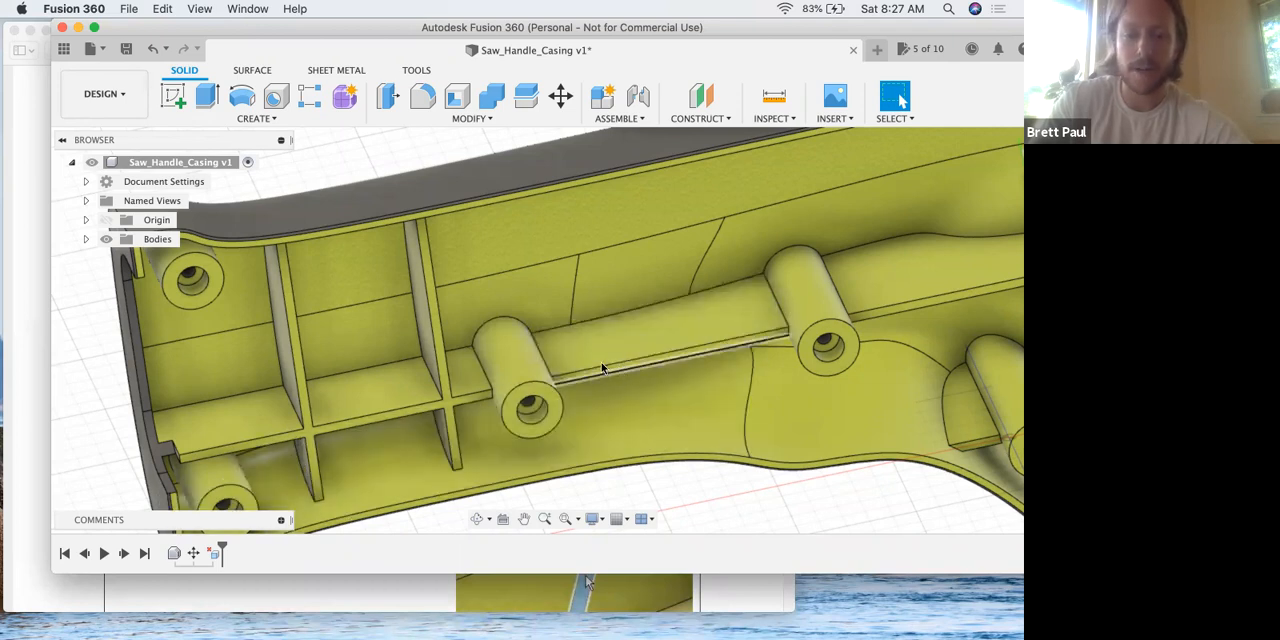
{"action": "key", "text": "ctrl+Up"}
{"action": "left_click", "coordinate": [272, 316]}
{"action": "scroll", "coordinate": [265, 322], "scroll_direction": "down", "scroll_amount": 5}
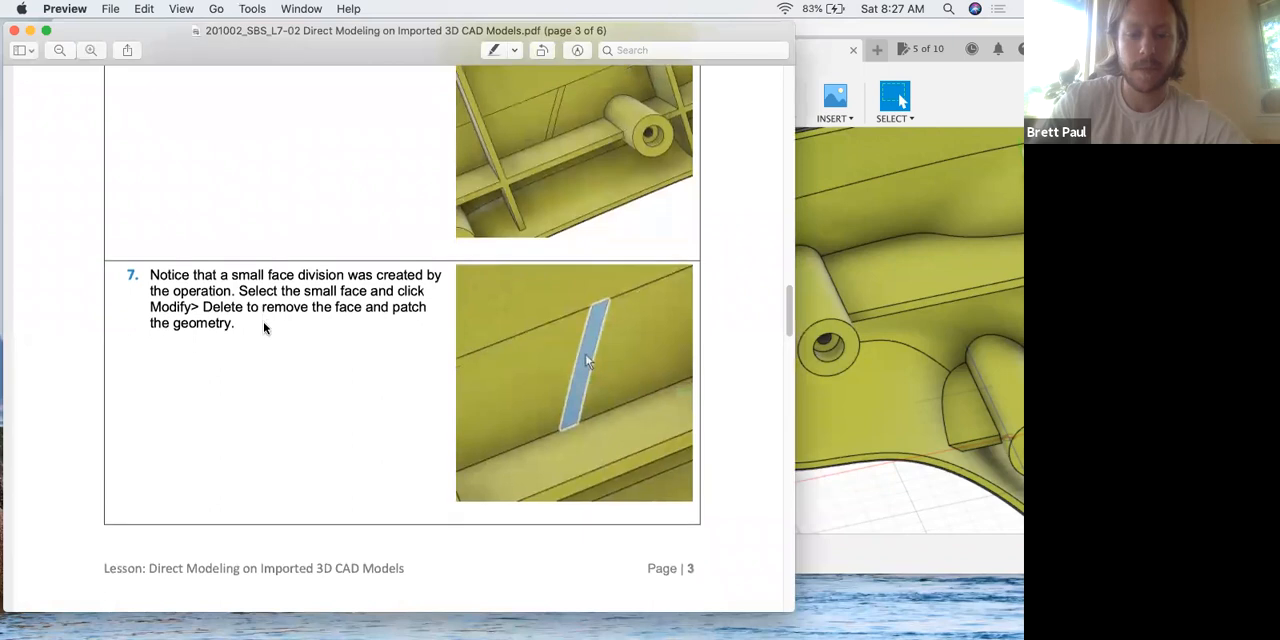
{"action": "scroll", "coordinate": [265, 328], "scroll_direction": "down", "scroll_amount": 2}
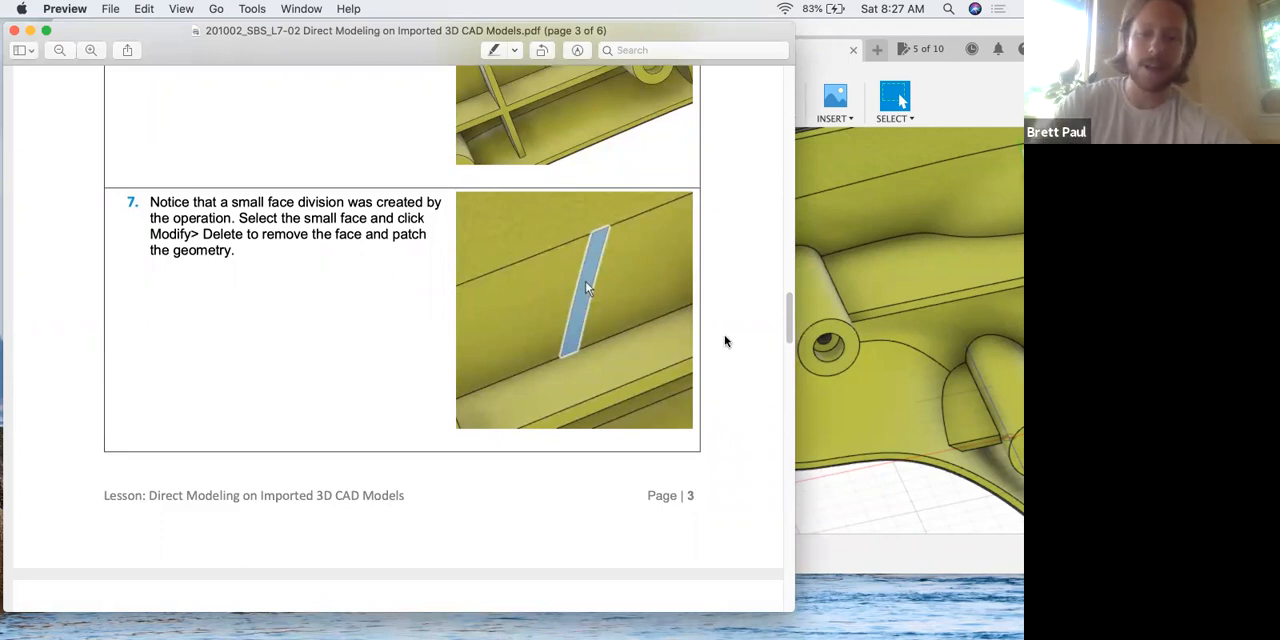
Switch to Fusion 360 and delete the small sliver face left below the long rib between the two middle bosses.
{"action": "left_click", "coordinate": [826, 345]}
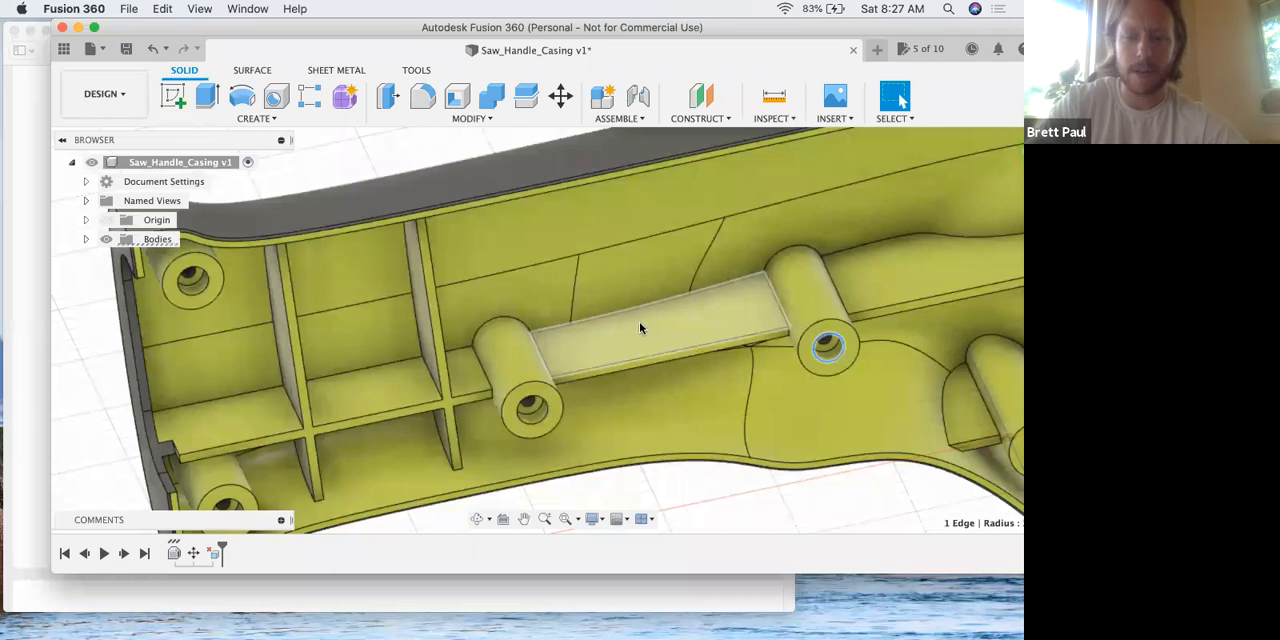
{"action": "scroll", "coordinate": [651, 330], "scroll_direction": "down", "scroll_amount": 3}
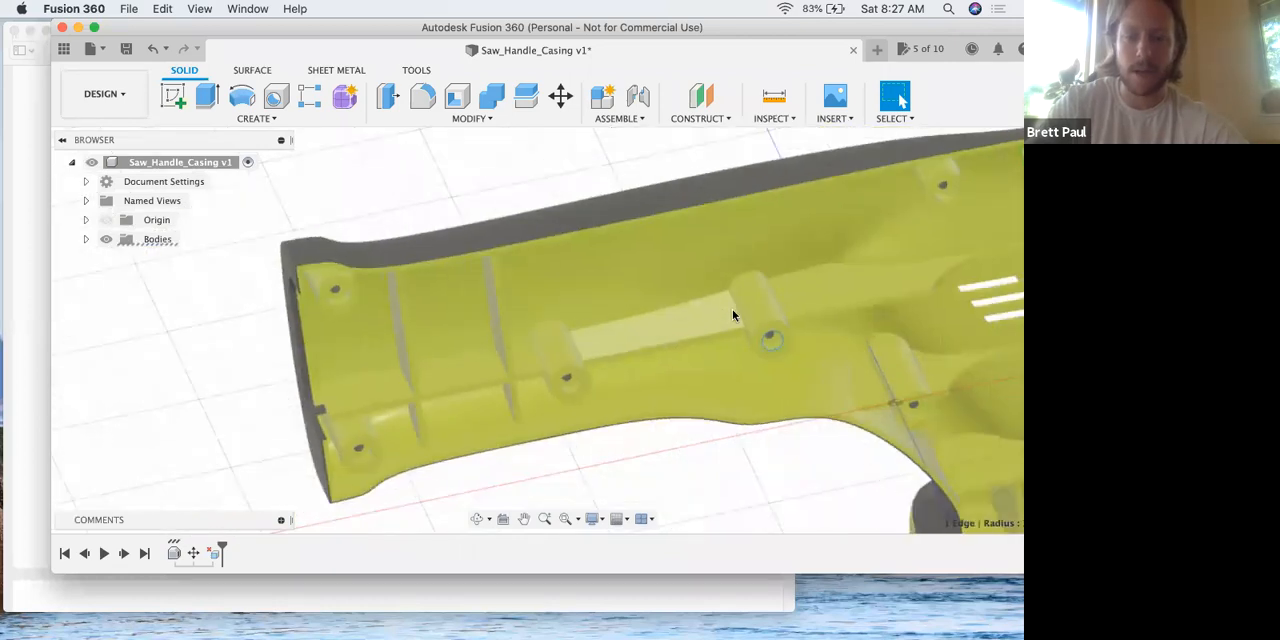
{"action": "middle_click_drag", "start_coordinate": [665, 382], "coordinate": [646, 338], "text": "shift"}
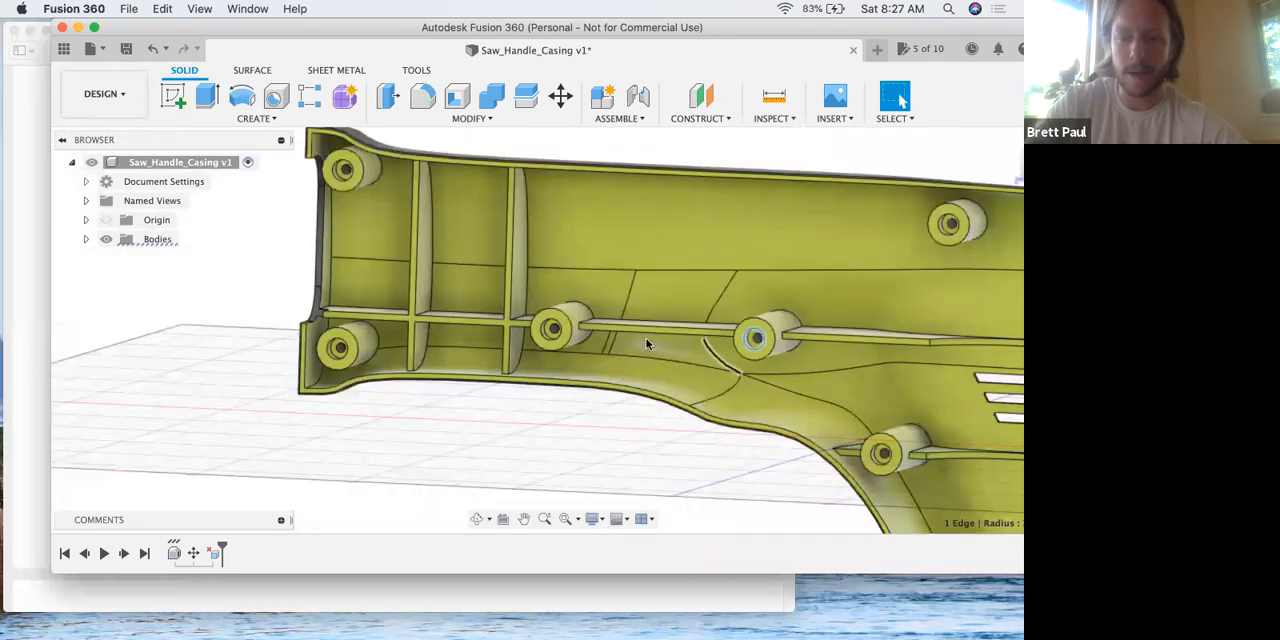
{"action": "scroll", "coordinate": [618, 342], "scroll_direction": "up", "scroll_amount": 4}
{"action": "scroll", "coordinate": [618, 342], "scroll_direction": "up", "scroll_amount": 2}
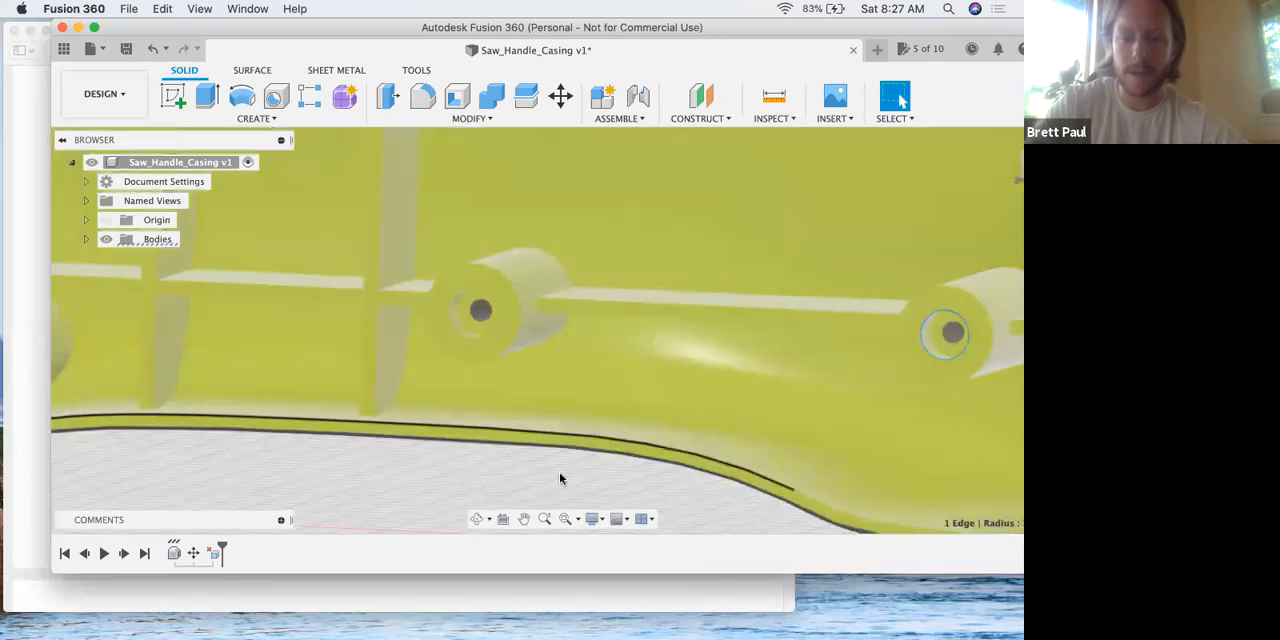
{"action": "left_click", "coordinate": [613, 334]}
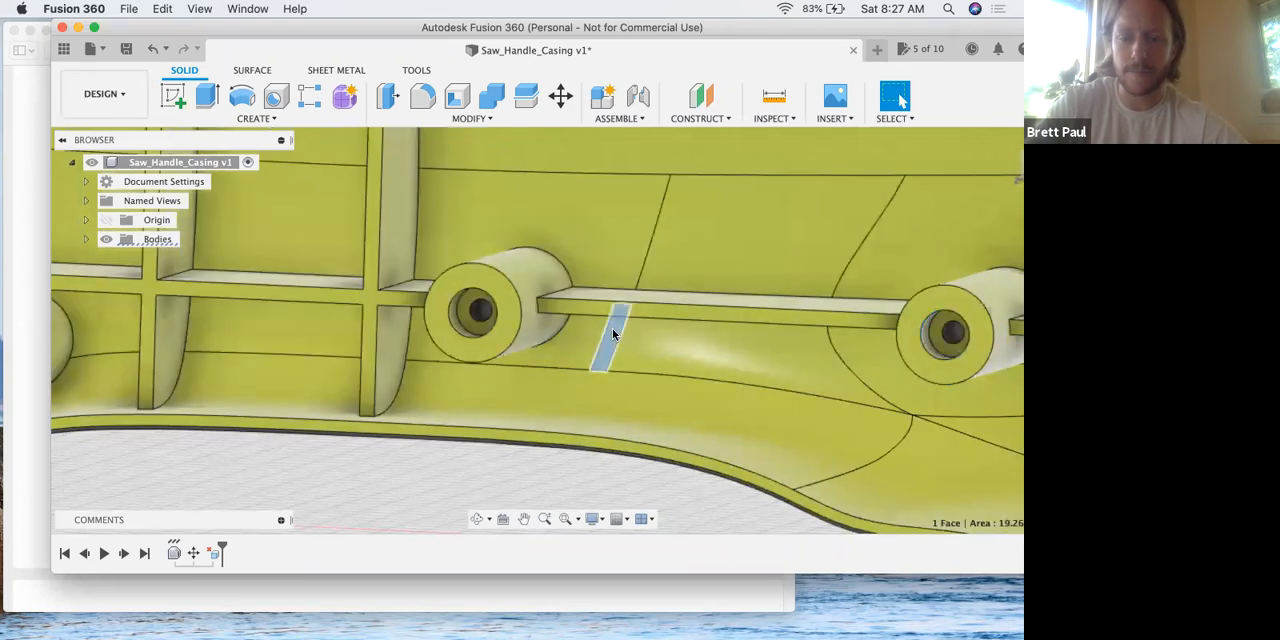
{"action": "left_click", "coordinate": [472, 118]}
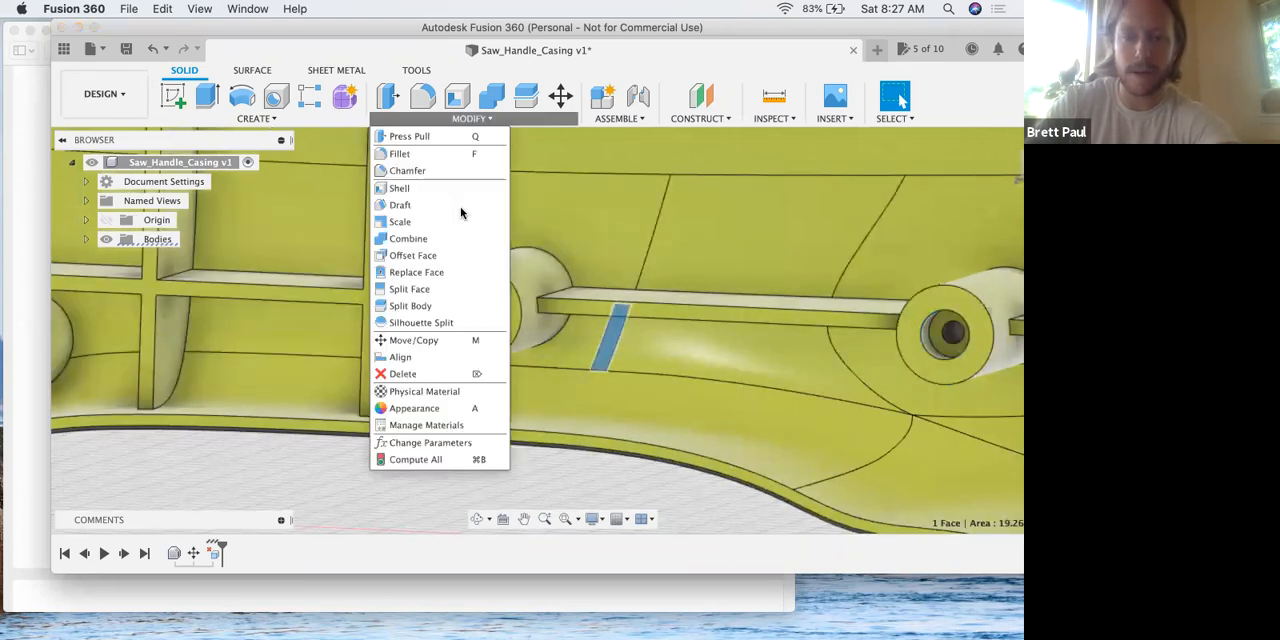
{"action": "left_click", "coordinate": [433, 373]}
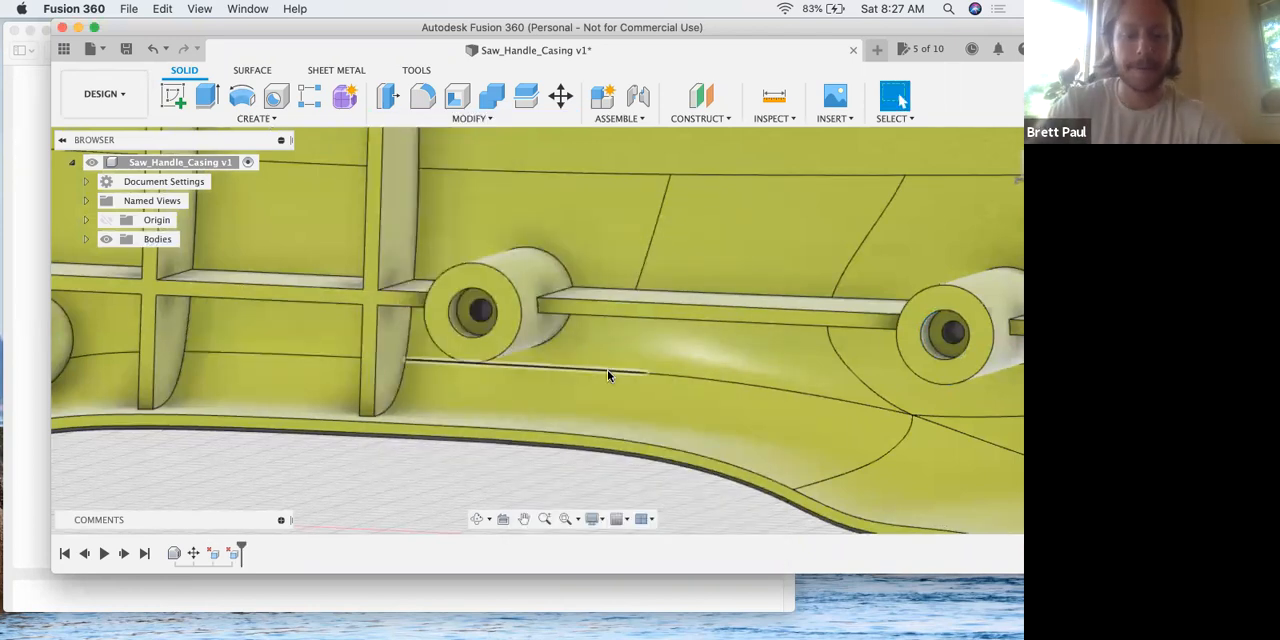
Read step 8 of the lesson PDF in Preview about extending a boss with Press Pull, and return to the casing in Fusion 360.
{"action": "key", "text": "ctrl+Up"}
{"action": "left_click", "coordinate": [414, 336]}
{"action": "scroll", "coordinate": [423, 343], "scroll_direction": "down", "scroll_amount": 5}
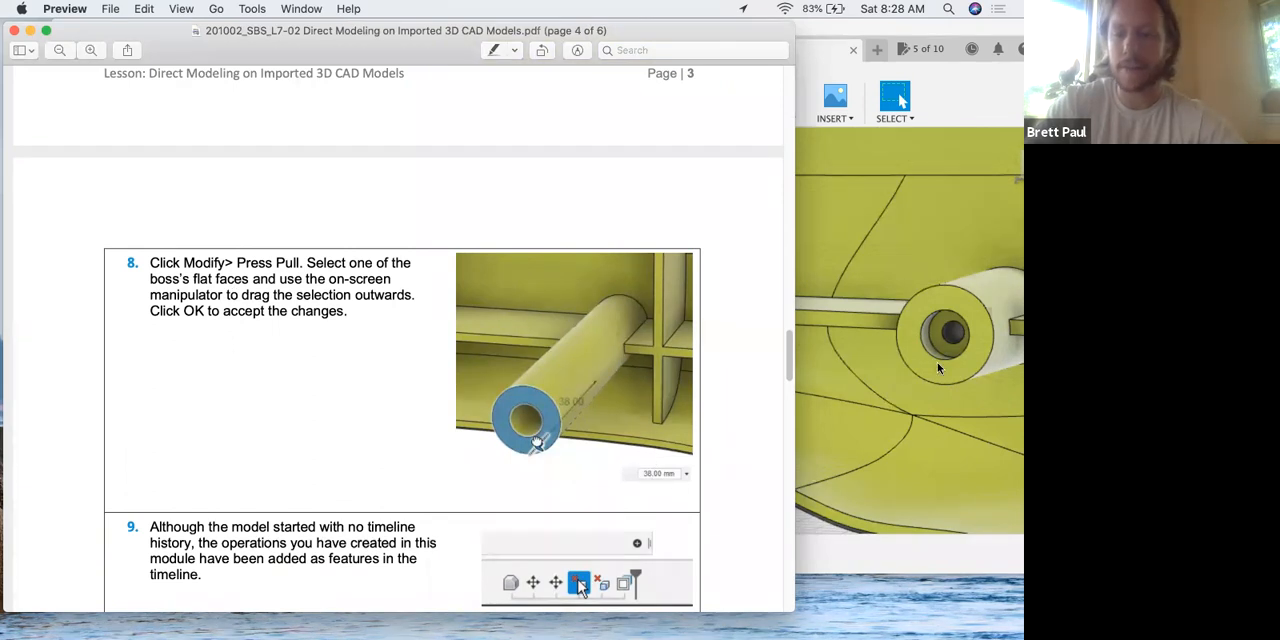
{"action": "left_click", "coordinate": [842, 358]}
{"action": "scroll", "coordinate": [705, 334], "scroll_direction": "down", "scroll_amount": 5}
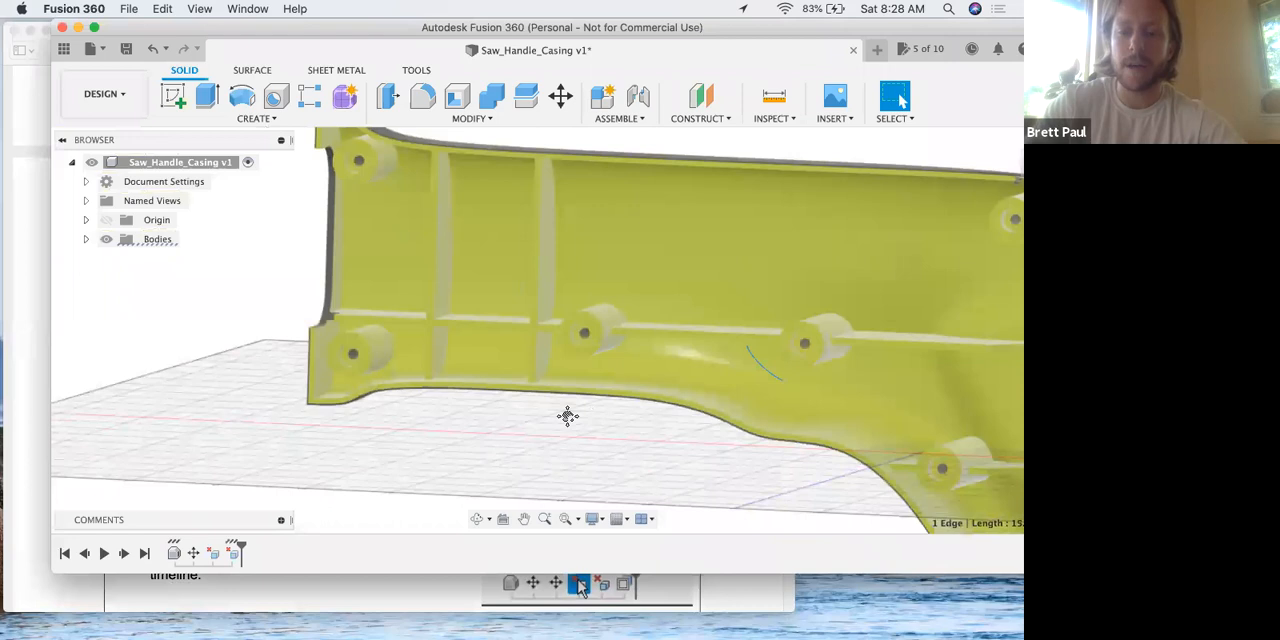
{"action": "middle_click_drag", "start_coordinate": [567, 416], "coordinate": [502, 430]}
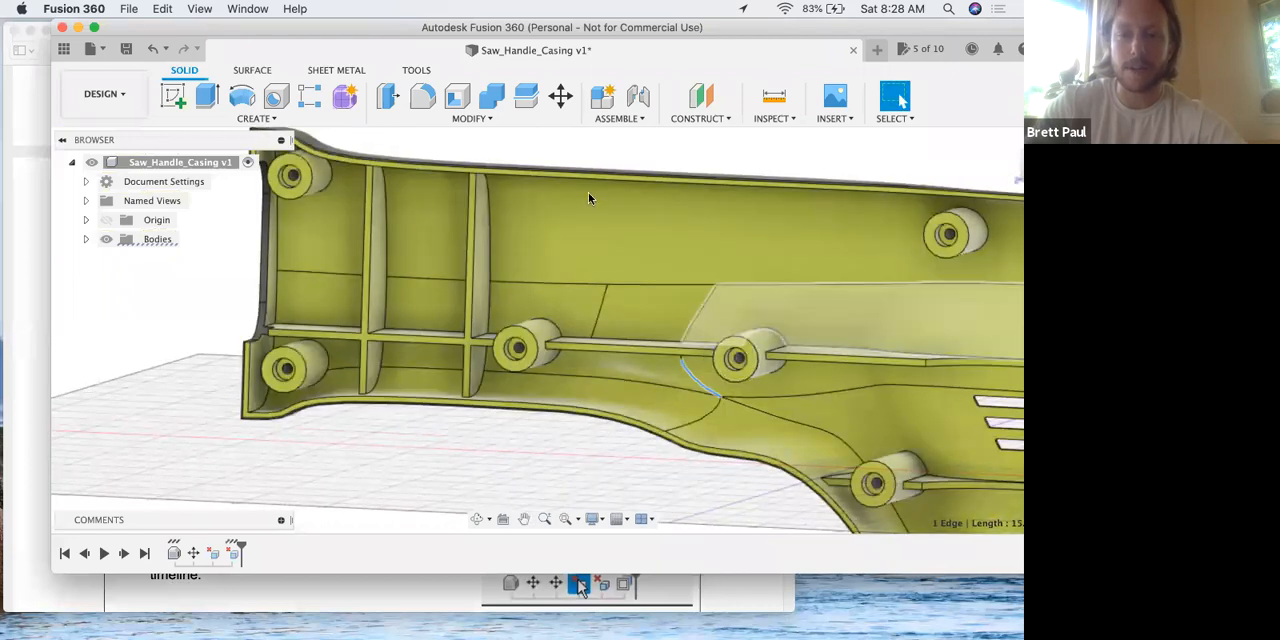
{"action": "left_click", "coordinate": [483, 118]}
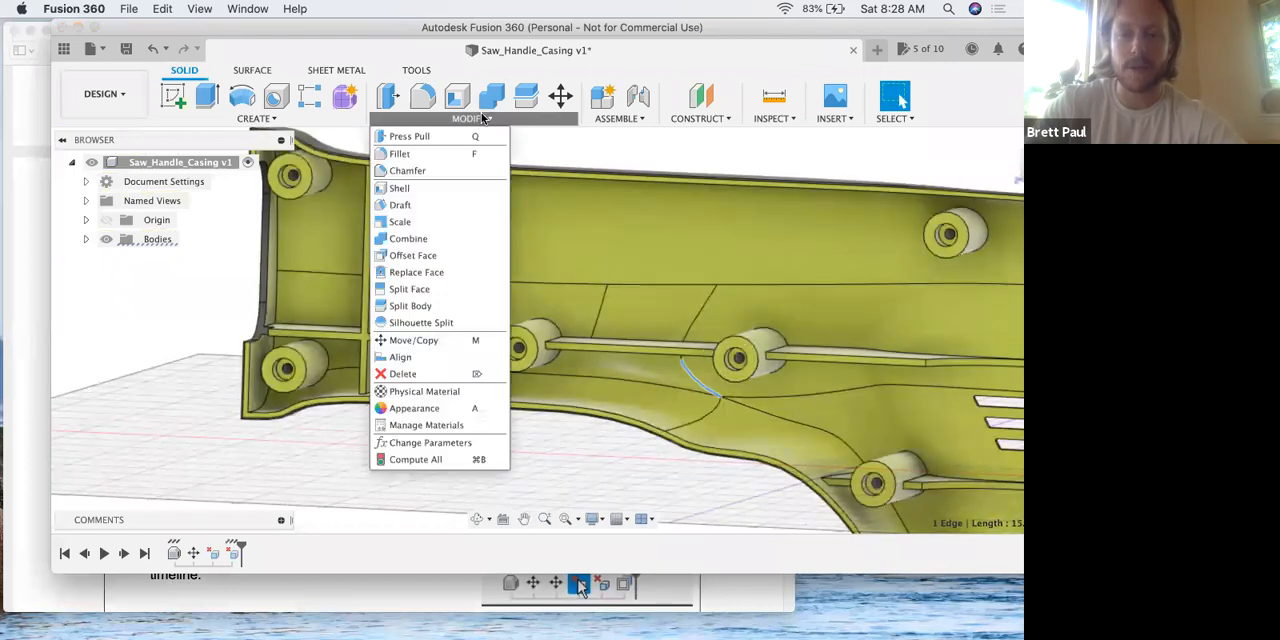
{"action": "left_click", "coordinate": [390, 132]}
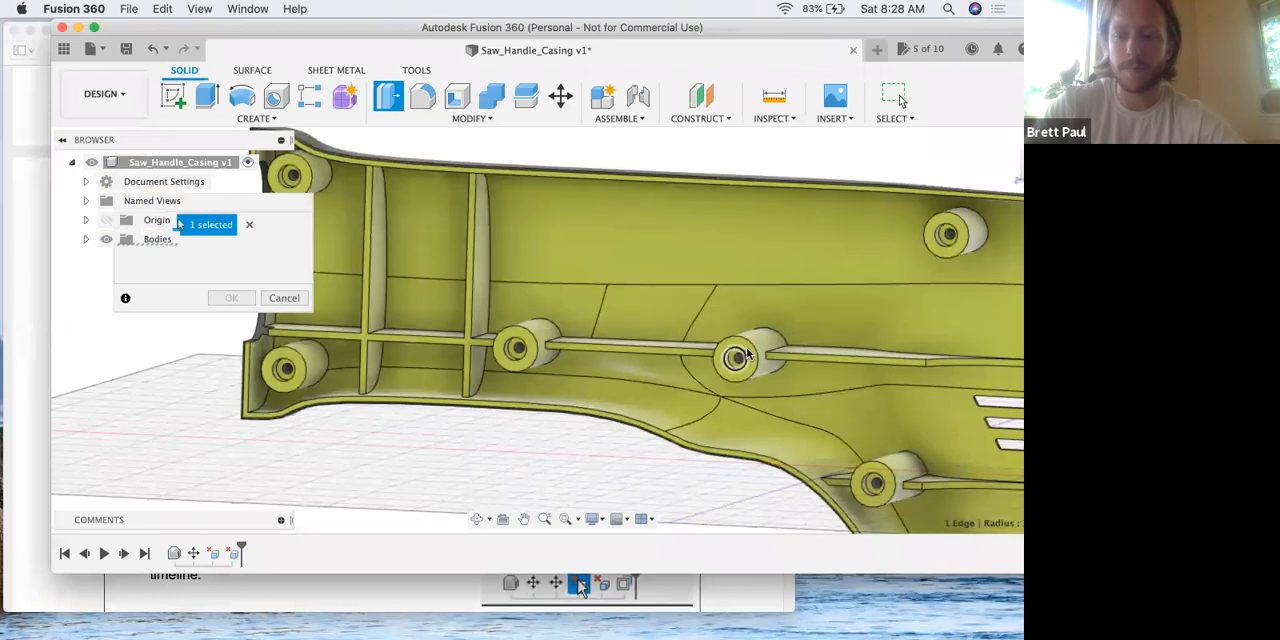
{"action": "left_click", "coordinate": [745, 354]}
{"action": "left_click_drag", "start_coordinate": [804, 208], "coordinate": [646, 194]}
{"action": "left_click", "coordinate": [884, 468]}
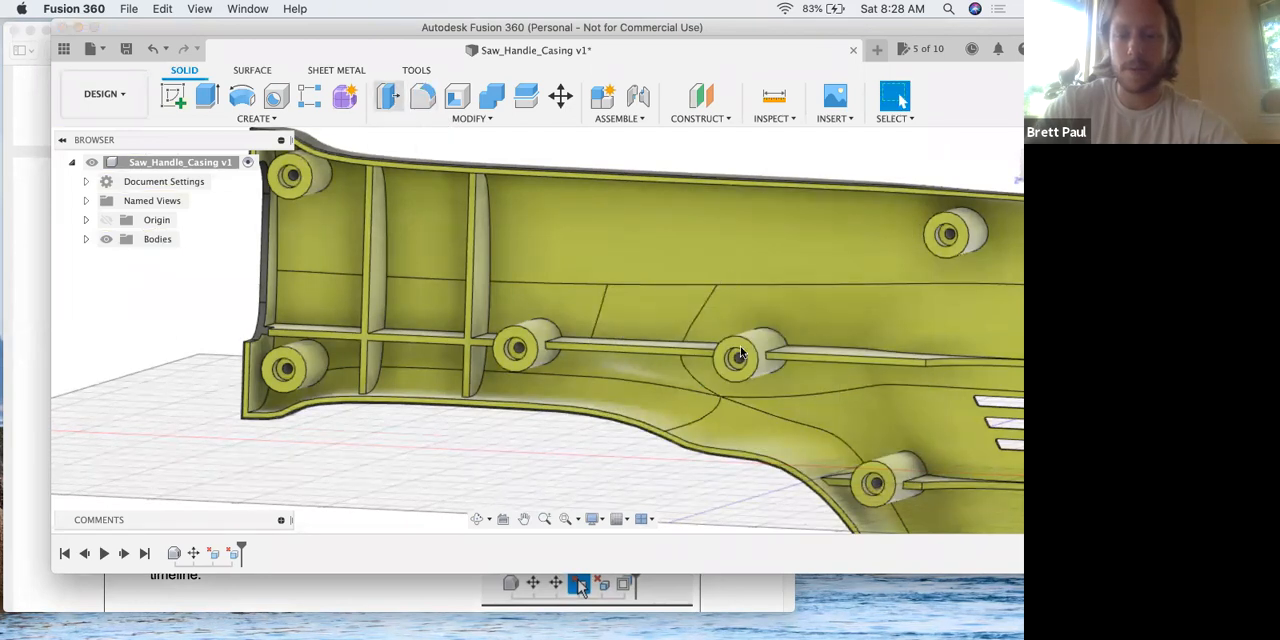
Press Pull the flat end face of the boss at the far end of the long rib outward by 38 mm.
{"action": "key", "text": "q"}
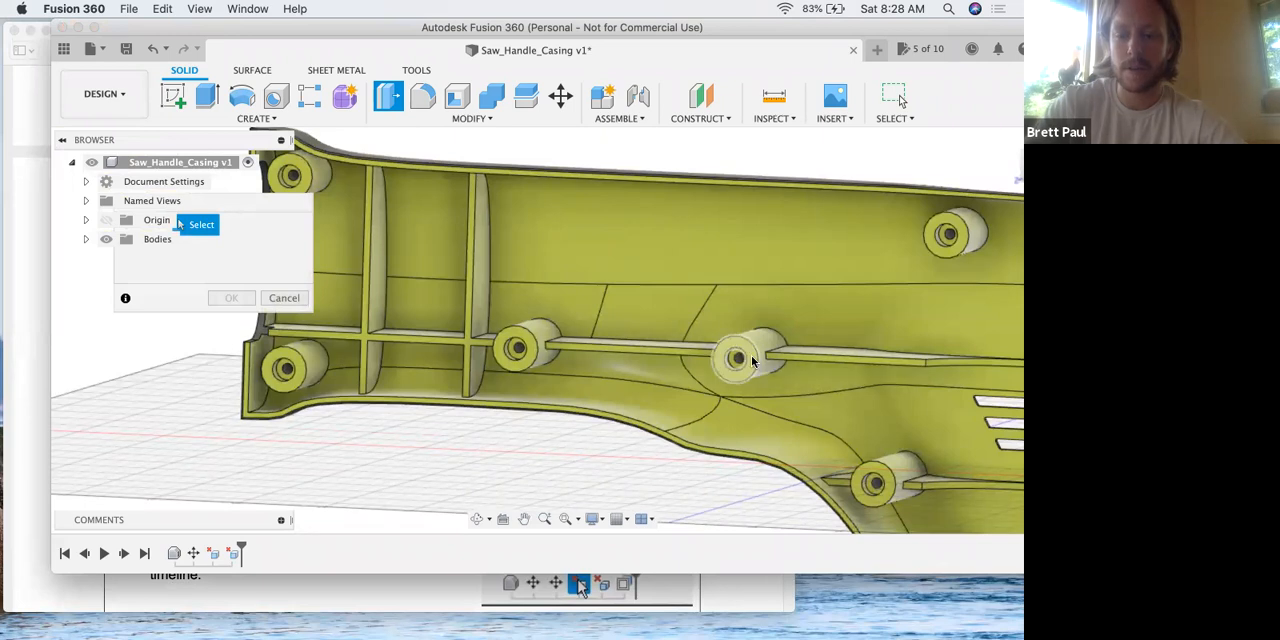
{"action": "left_click", "coordinate": [742, 358]}
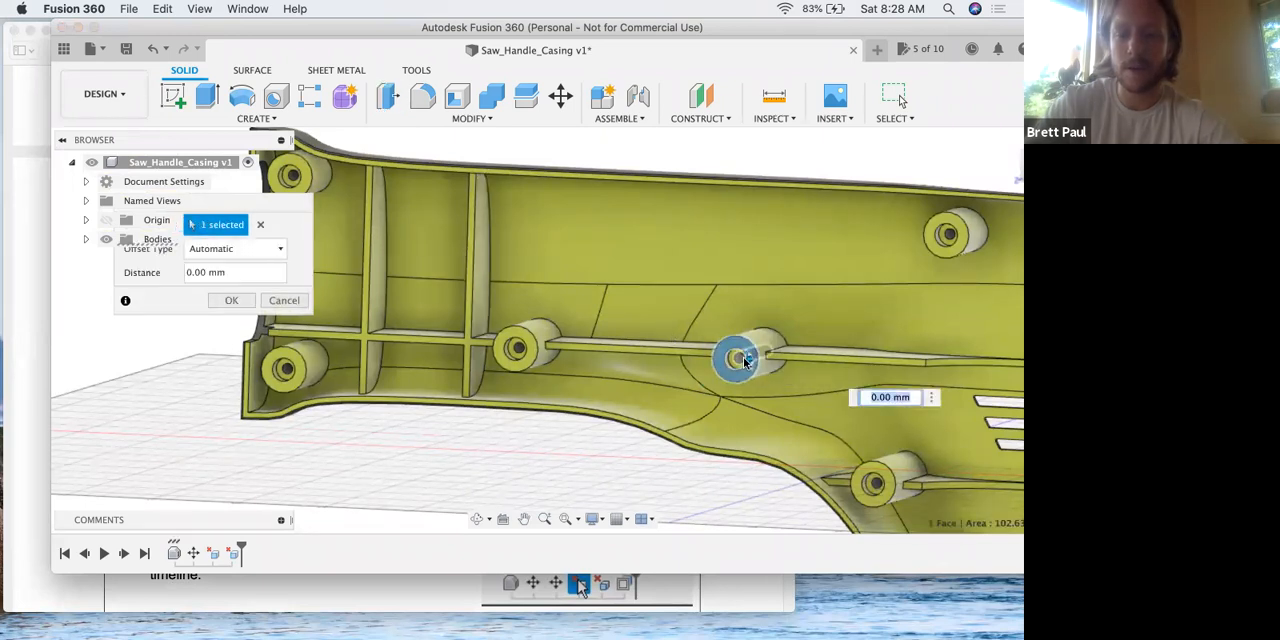
{"action": "type", "text": "38"}
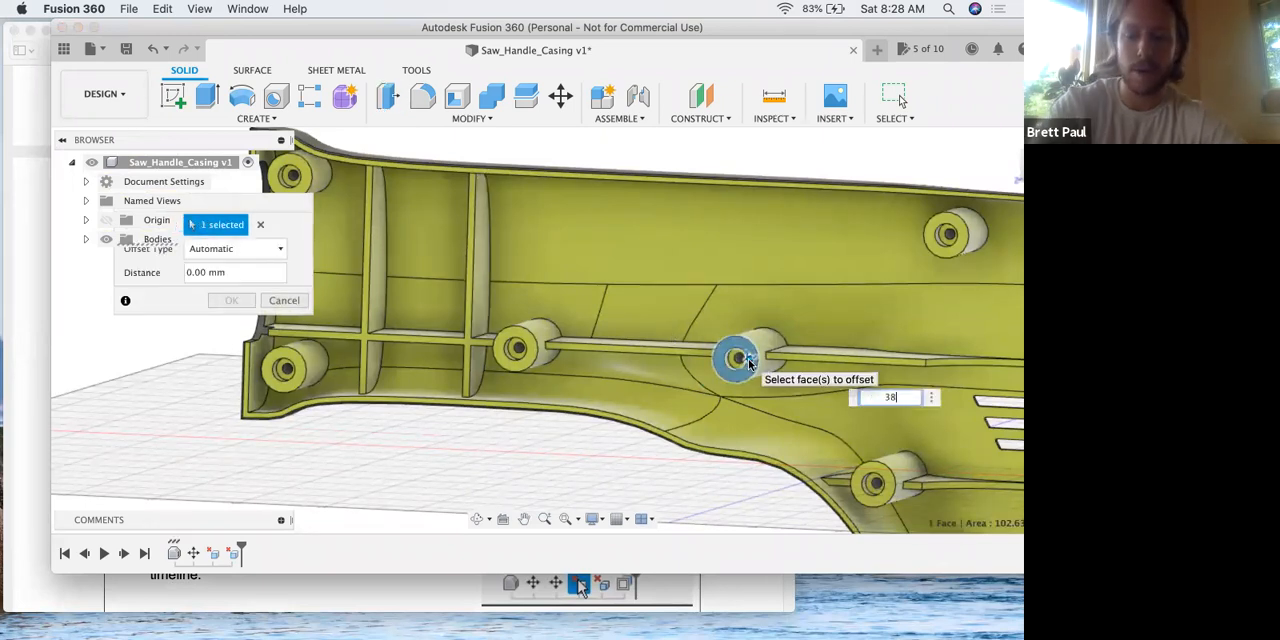
{"action": "key", "text": "Return"}
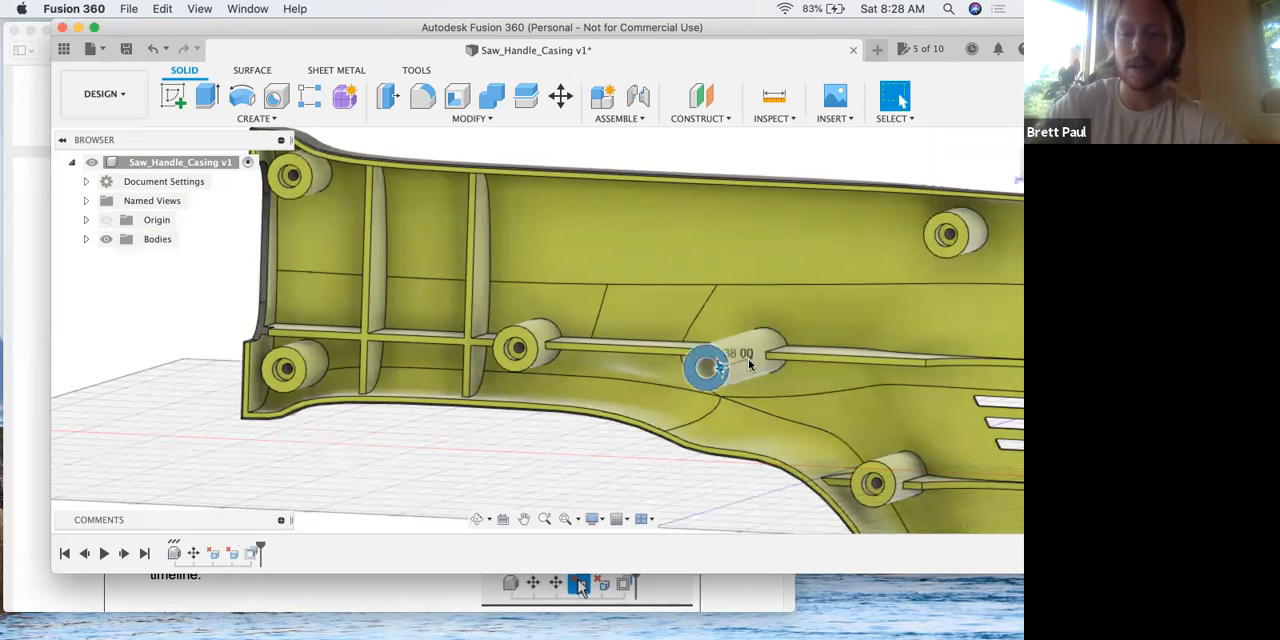
{"action": "middle_click_drag", "start_coordinate": [659, 363], "coordinate": [642, 333], "text": "shift"}
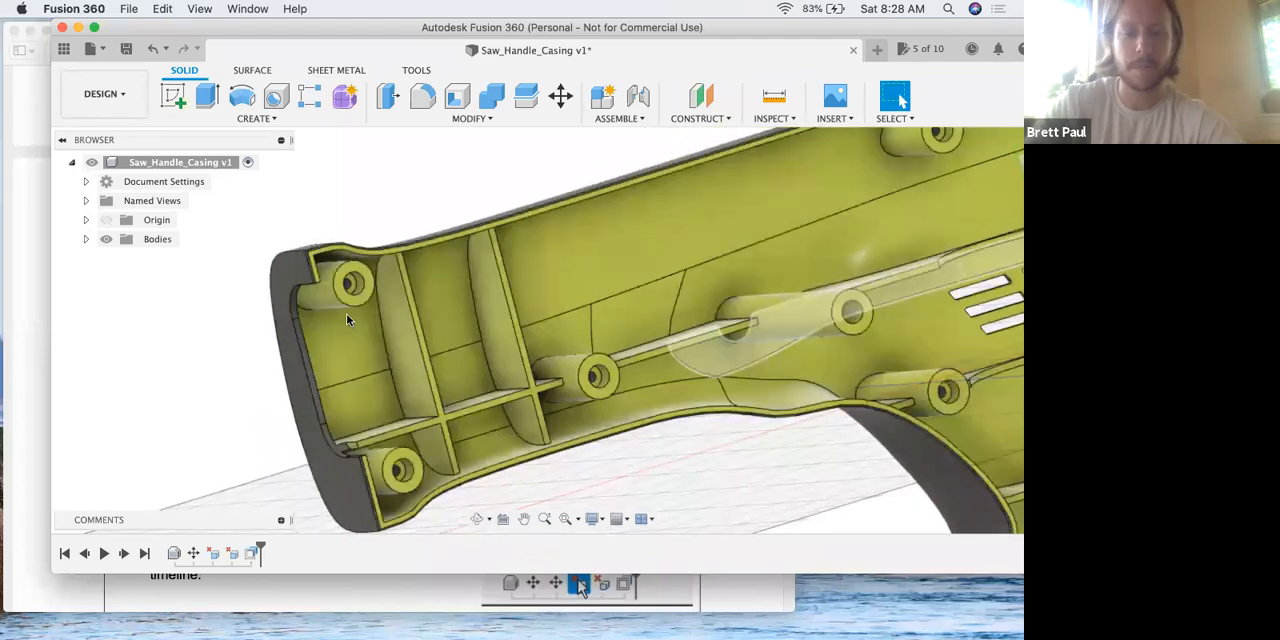
Read steps 9 and 10 of the lesson PDF in Preview about timeline features and Press Pull fillets, checking the timeline in Fusion 360.
{"action": "key", "text": "ctrl+Up"}
{"action": "left_click", "coordinate": [390, 343]}
{"action": "scroll", "coordinate": [389, 340], "scroll_direction": "down", "scroll_amount": 4}
{"action": "scroll", "coordinate": [389, 340], "scroll_direction": "down", "scroll_amount": 1}
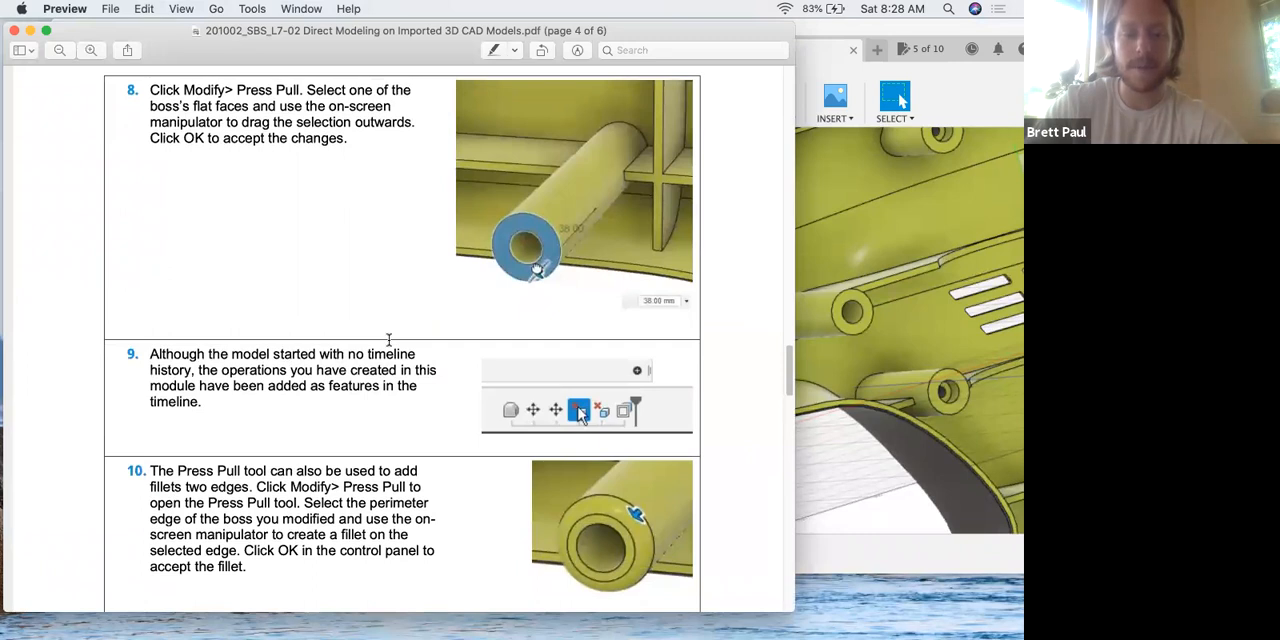
{"action": "left_click", "coordinate": [826, 441]}
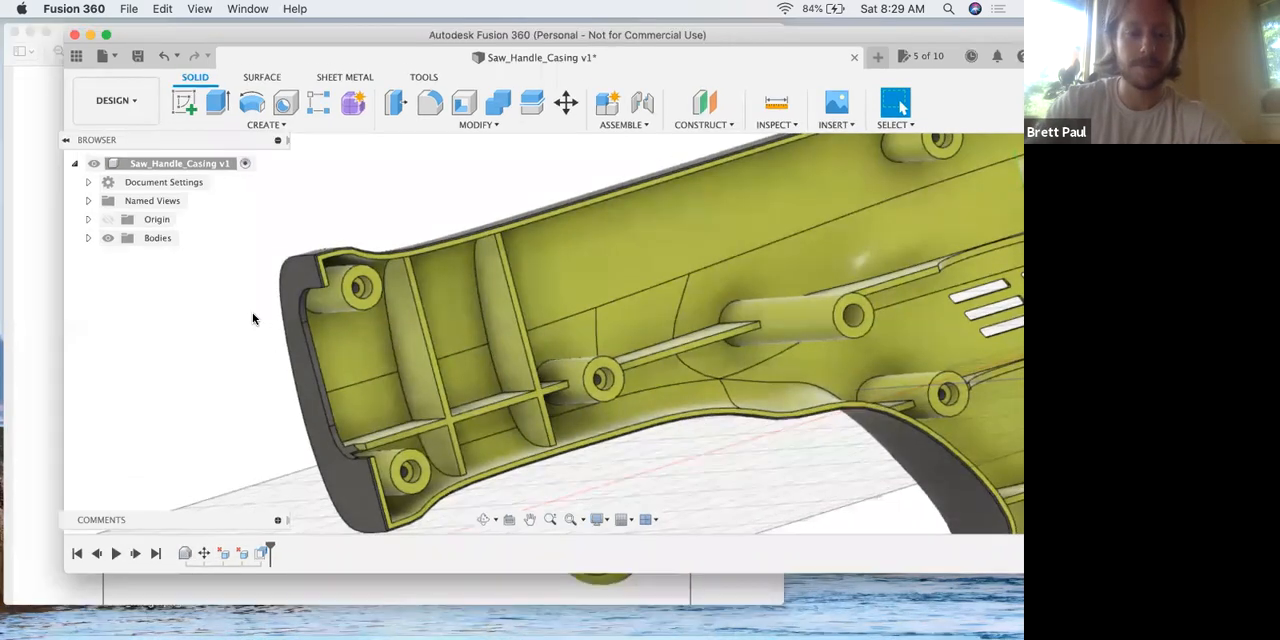
{"action": "key", "text": "ctrl+Up"}
{"action": "left_click", "coordinate": [300, 354]}
{"action": "scroll", "coordinate": [310, 395], "scroll_direction": "down", "scroll_amount": 1}
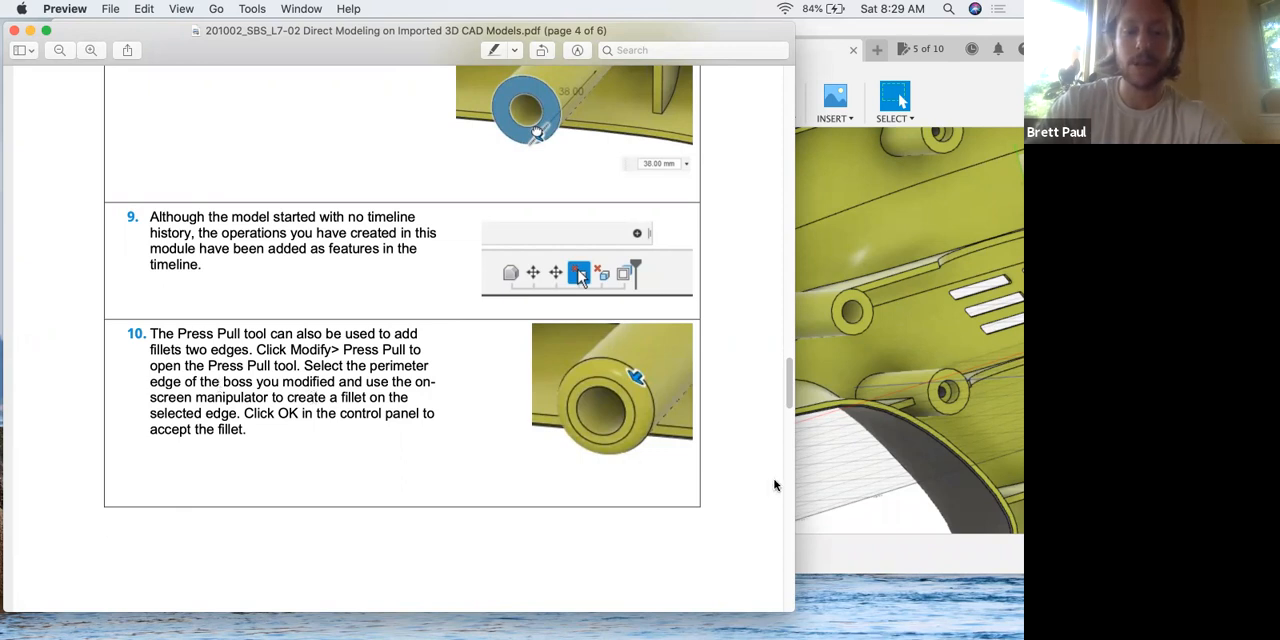
Switch to Fusion 360 and add a 2 mm constant-radius fillet to the outer perimeter edge of the extended boss with Press Pull.
{"action": "left_click", "coordinate": [818, 322]}
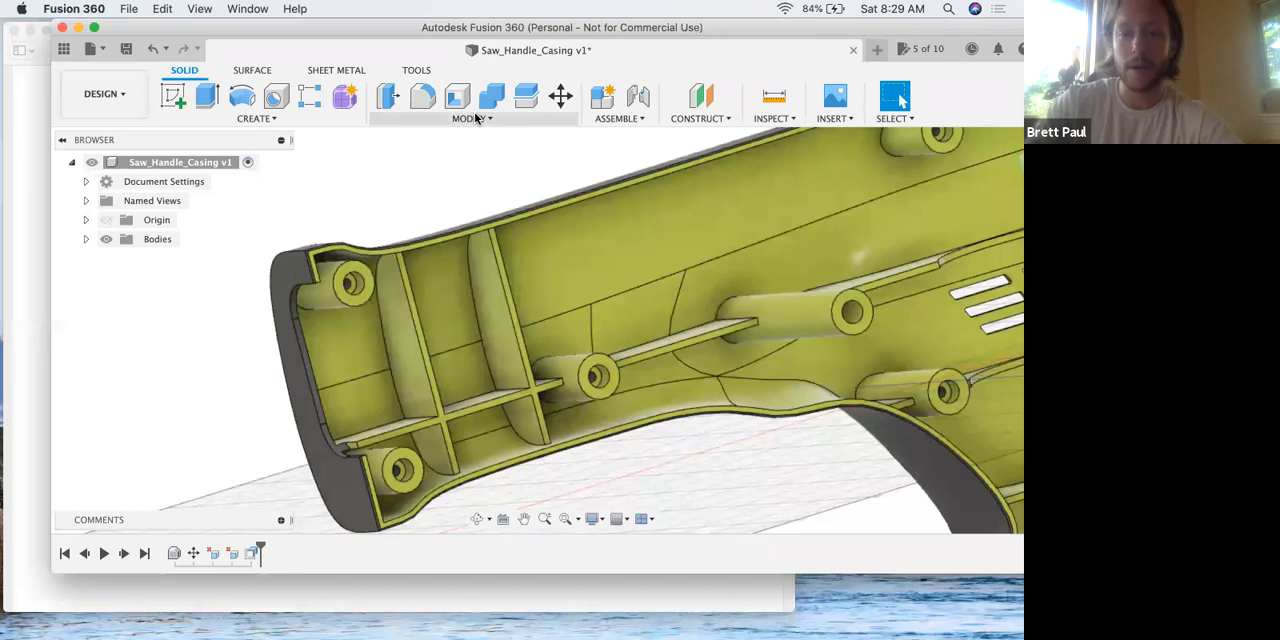
{"action": "left_click", "coordinate": [394, 101]}
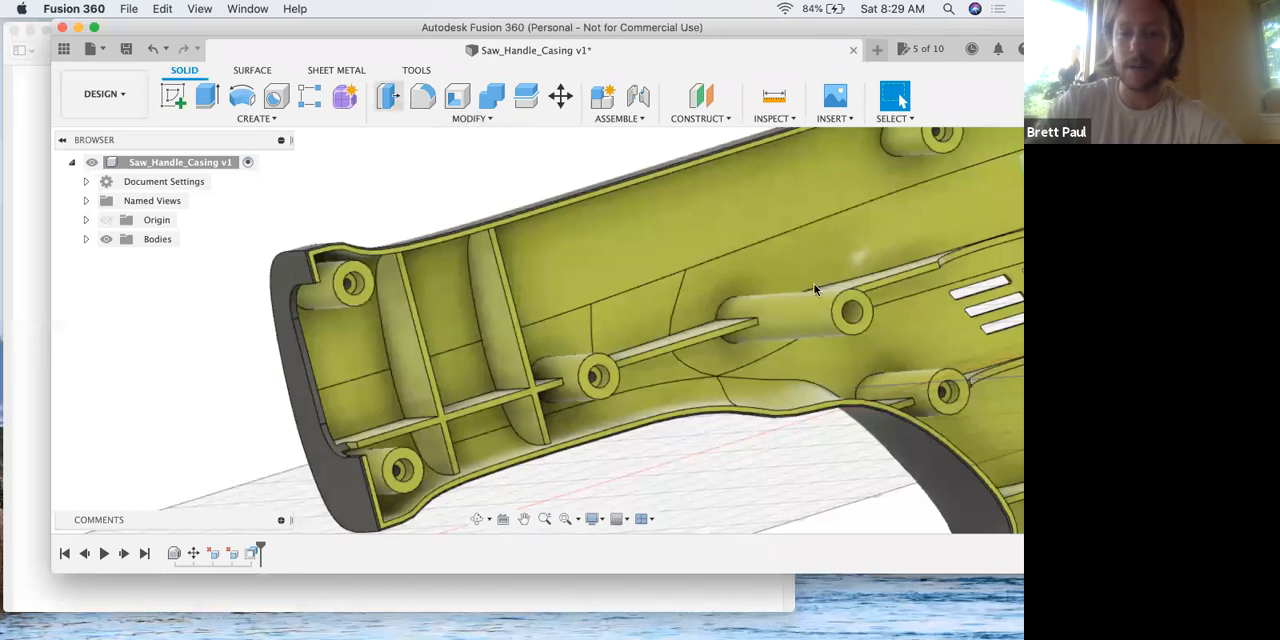
{"action": "left_click", "coordinate": [838, 325]}
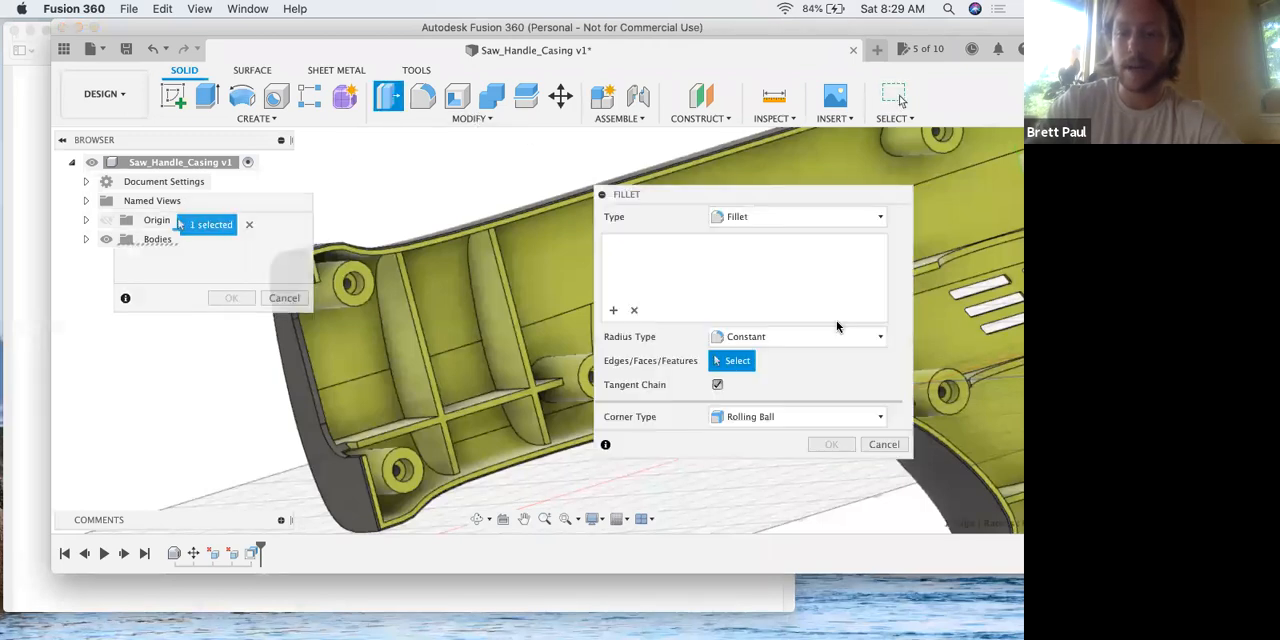
{"action": "left_click_drag", "start_coordinate": [740, 195], "coordinate": [407, 166]}
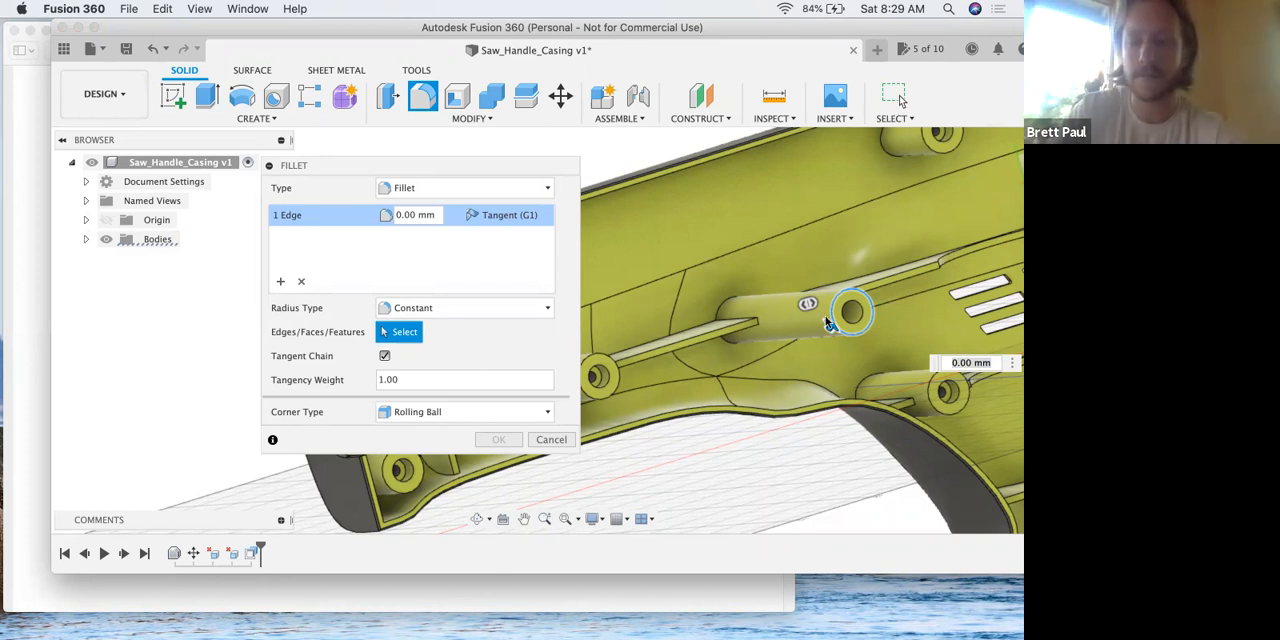
{"action": "mouse_move", "coordinate": [829, 326]}
{"action": "left_mouse_down"}
{"action": "mouse_move", "coordinate": [812, 339]}
{"action": "mouse_move", "coordinate": [824, 325]}
{"action": "left_mouse_up"}
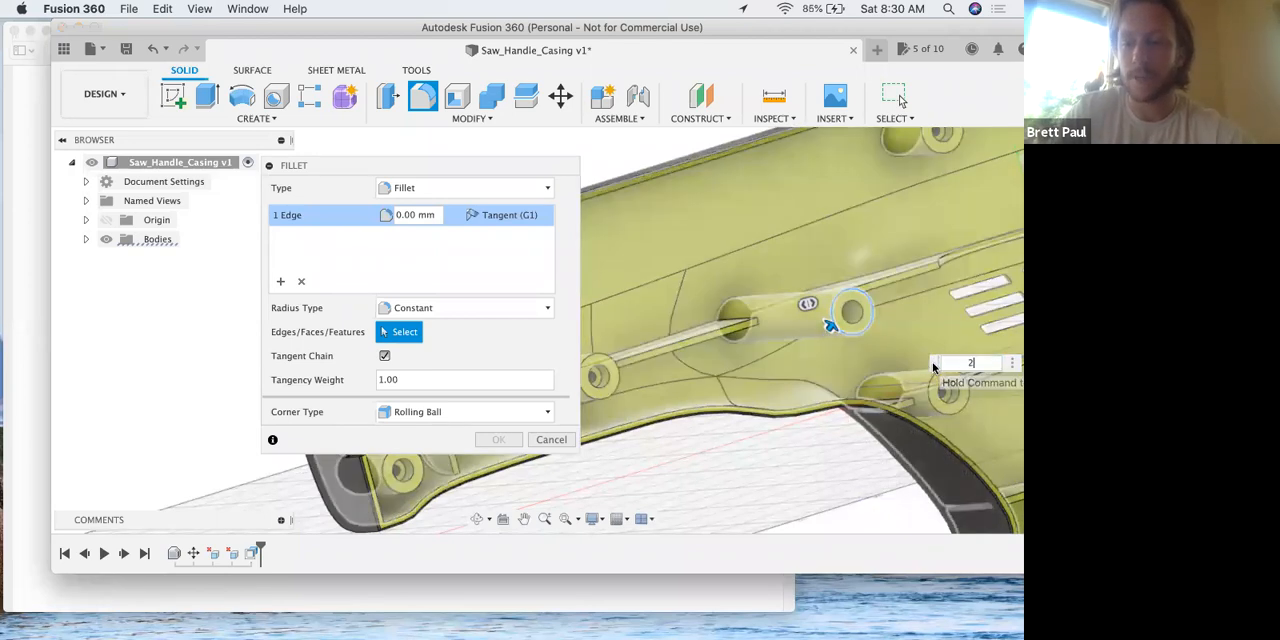
{"action": "type", "text": "2"}
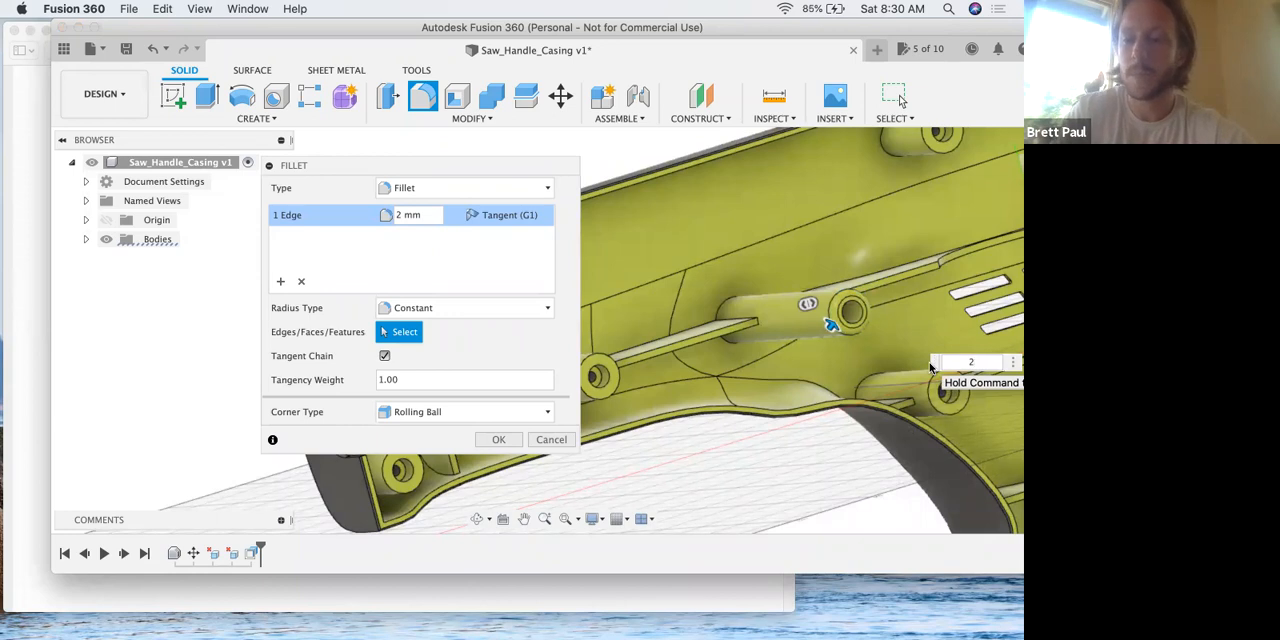
{"action": "key", "text": "Return"}
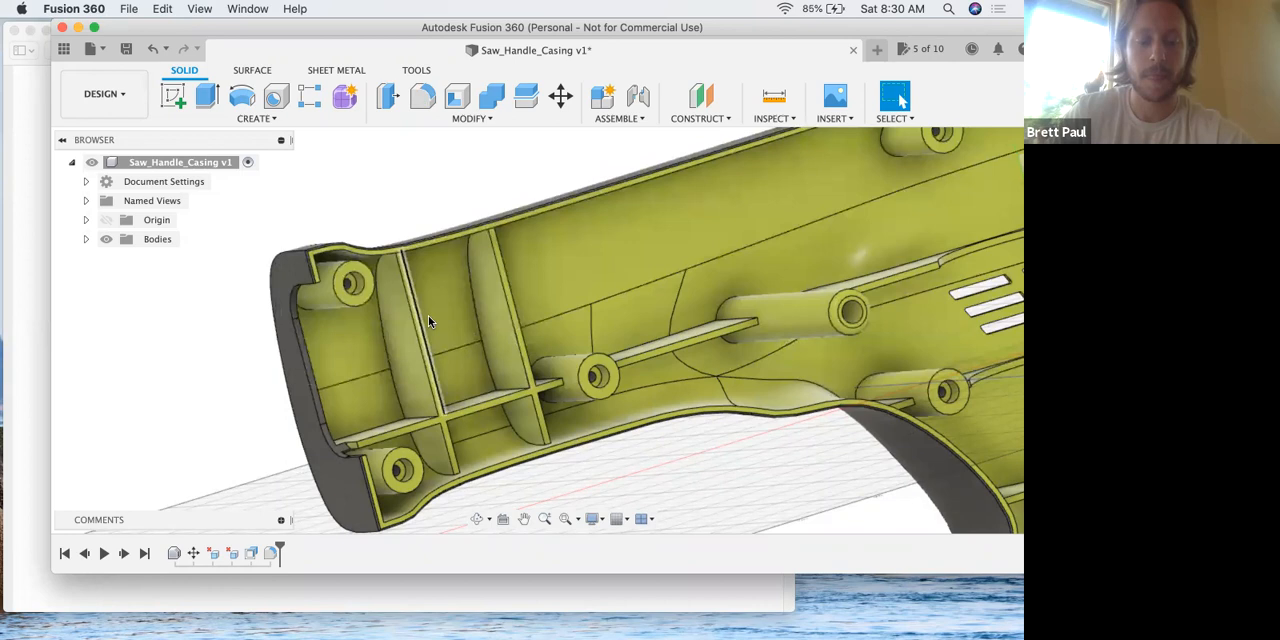
Read step 11 of the lesson PDF in Preview about enlarging the adjusted boss's diameter.
{"action": "key", "text": "ctrl+Up"}
{"action": "left_click", "coordinate": [305, 336]}
{"action": "scroll", "coordinate": [316, 339], "scroll_direction": "down", "scroll_amount": 15}
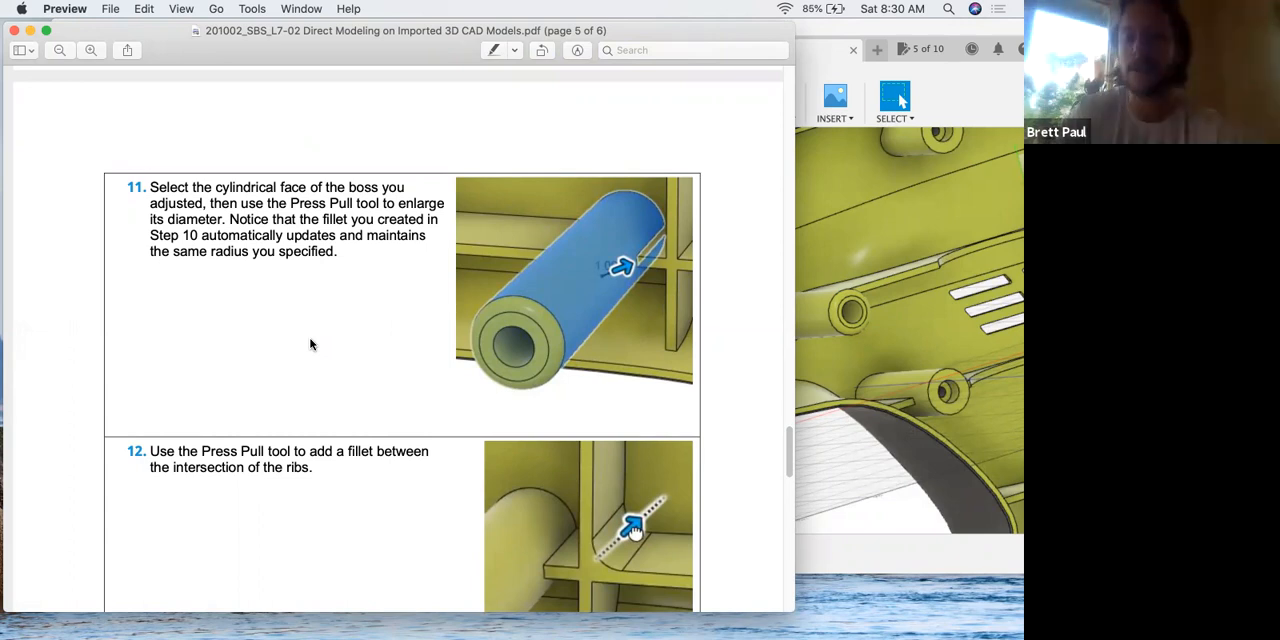
Switch to Fusion 360 and enlarge the extended boss by offsetting its cylindrical face 2 mm with Press Pull.
{"action": "left_click", "coordinate": [855, 267]}
{"action": "left_click", "coordinate": [388, 96]}
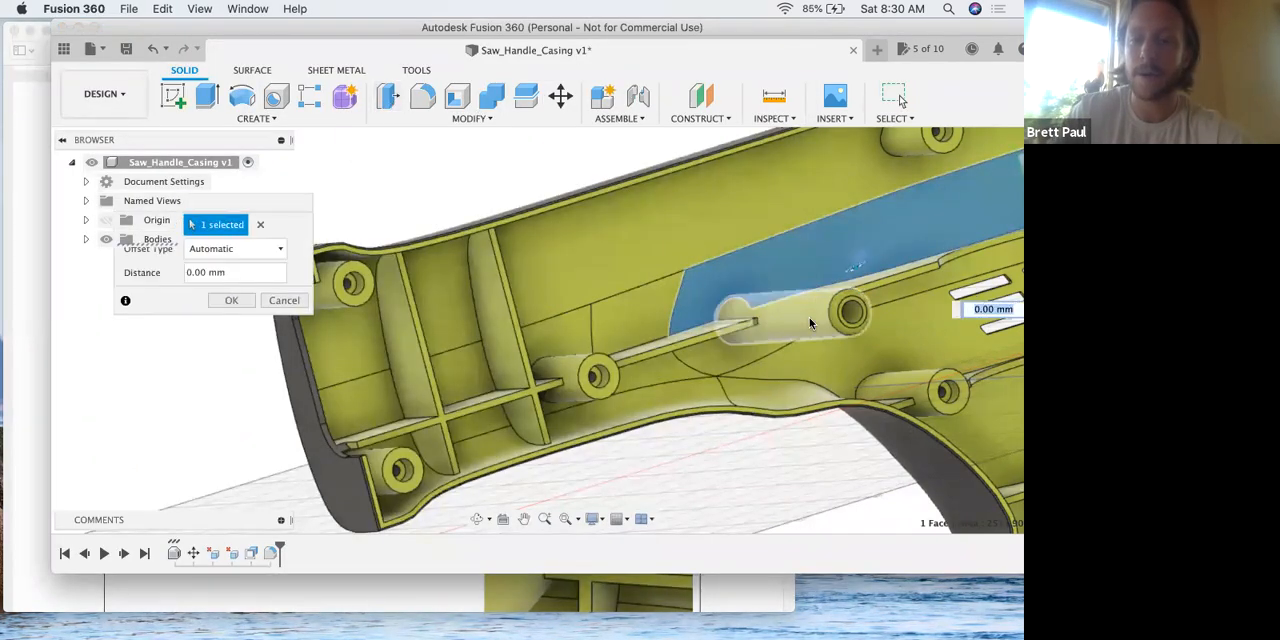
{"action": "left_click", "coordinate": [810, 322]}
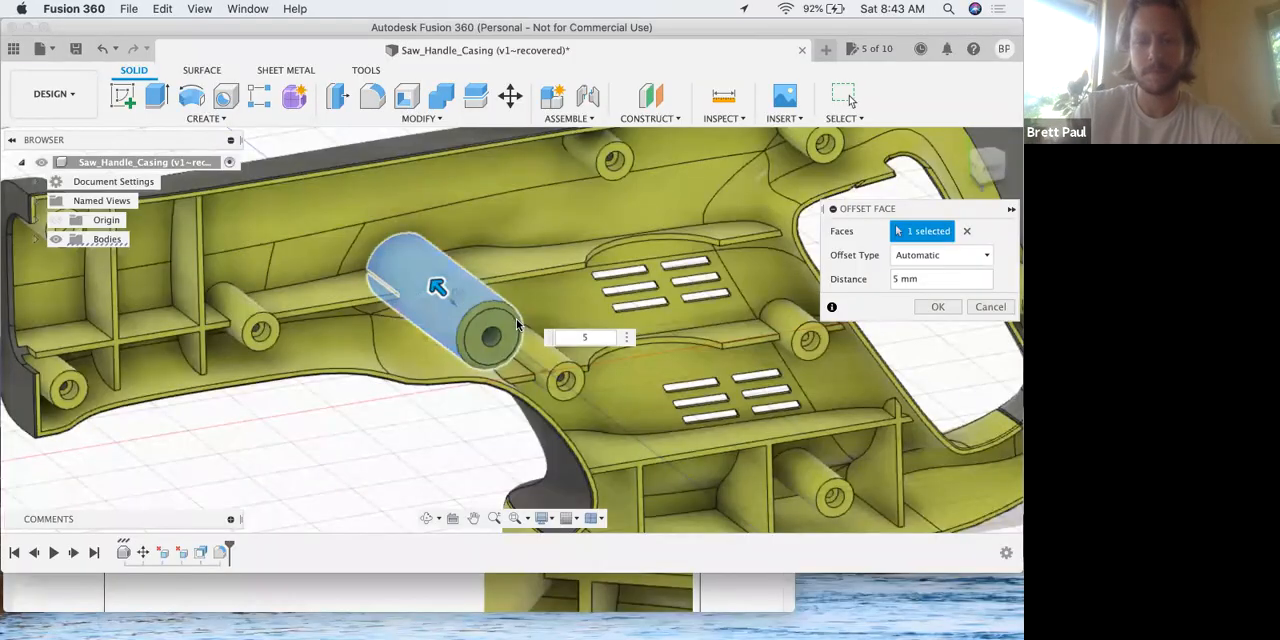
{"action": "left_click", "coordinate": [590, 338]}
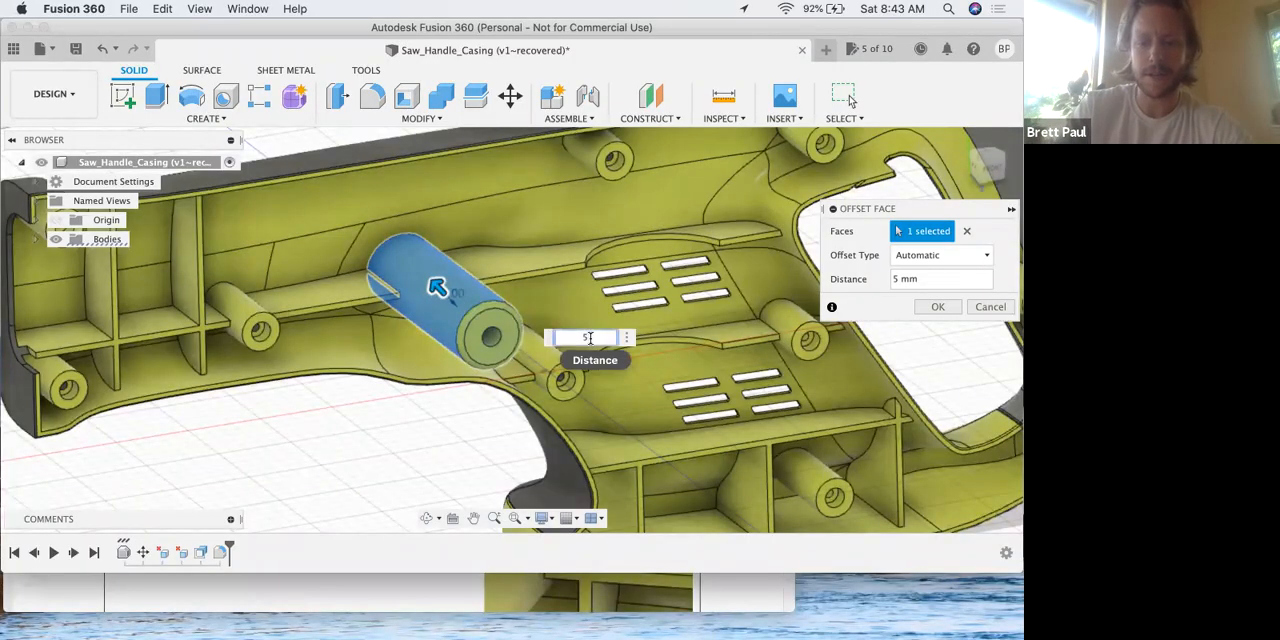
{"action": "key", "text": "Return"}
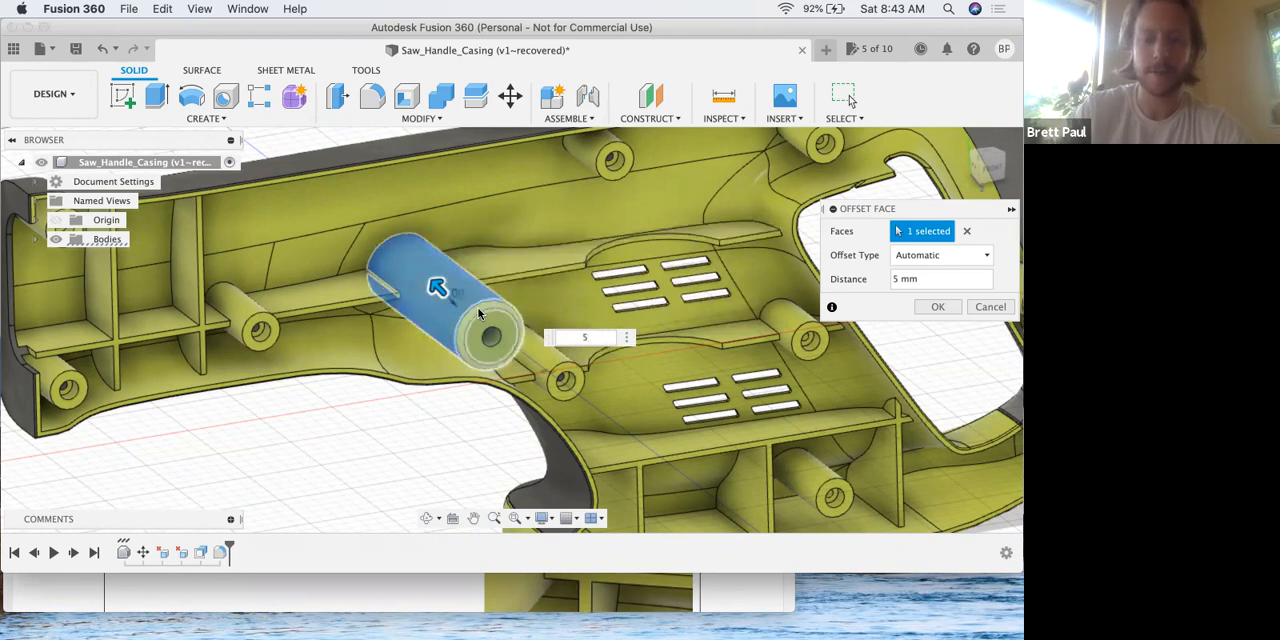
{"action": "type", "text": "2"}
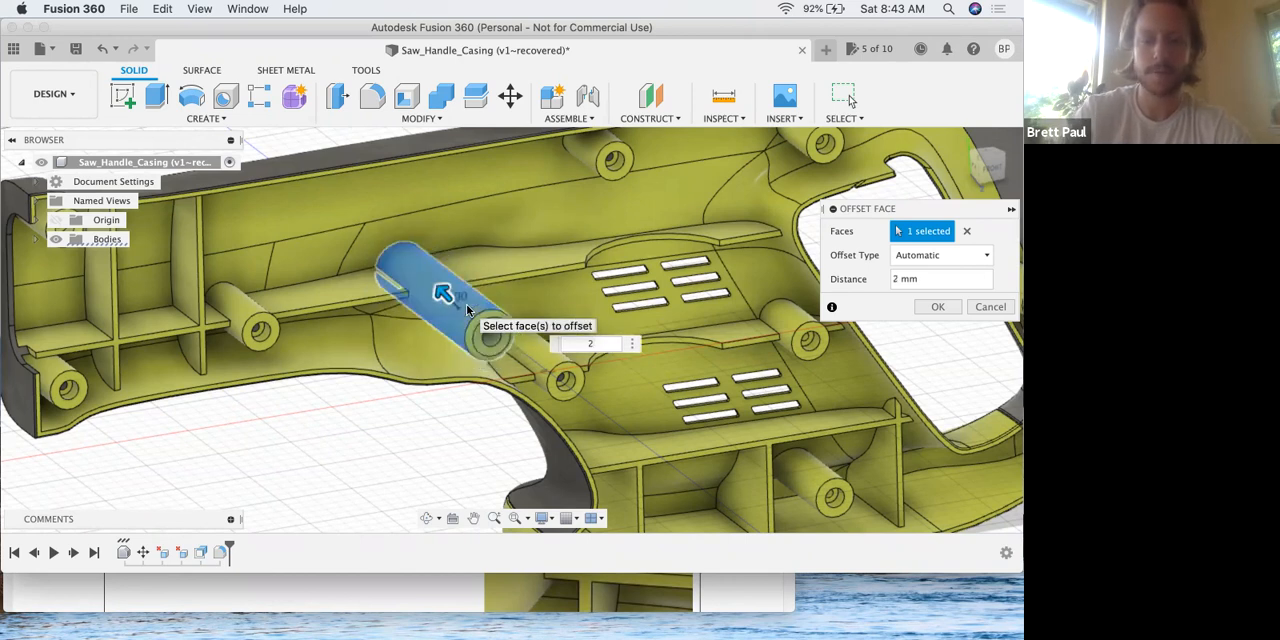
{"action": "key", "text": "Return"}
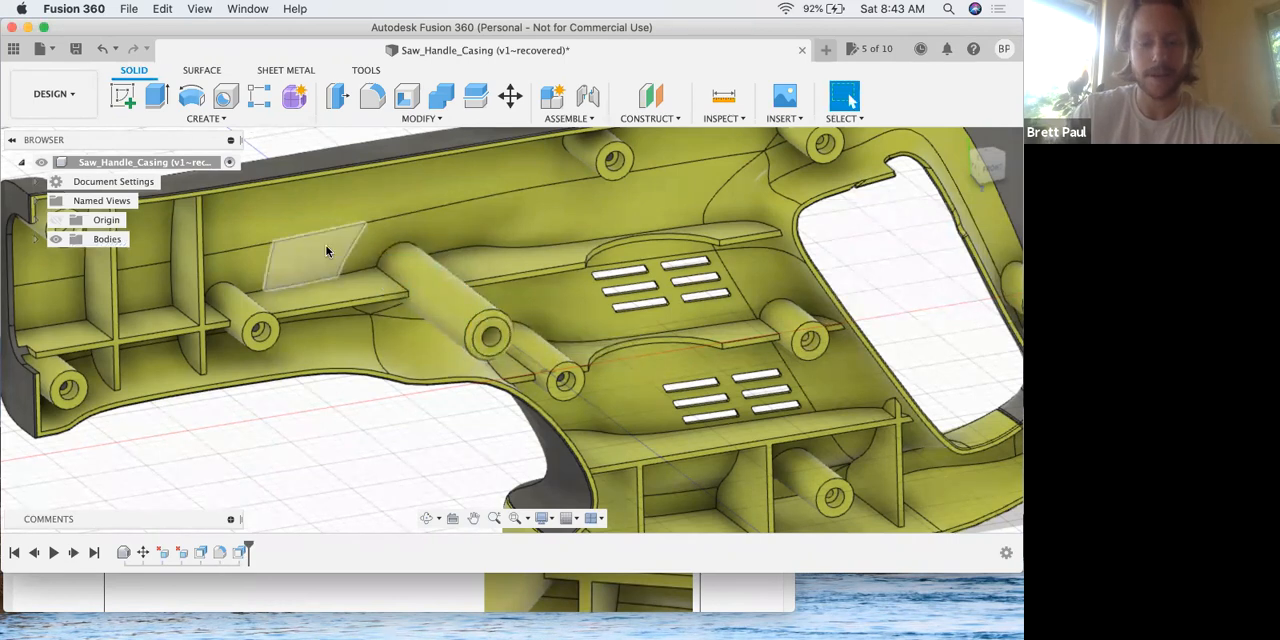
Read steps 12 and 13 of the lesson PDF in Preview about adding and deleting a fillet between the ribs.
{"action": "key", "text": "ctrl+Up"}
{"action": "left_click", "coordinate": [302, 362]}
{"action": "scroll", "coordinate": [298, 366], "scroll_direction": "down", "scroll_amount": 3}
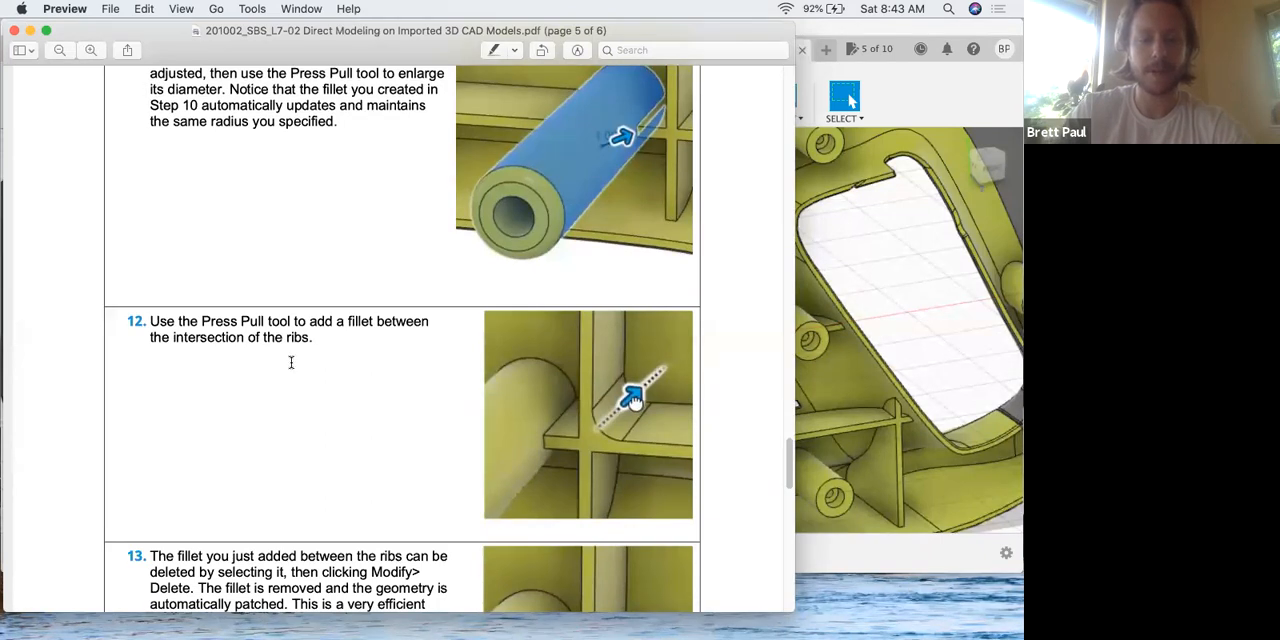
{"action": "scroll", "coordinate": [291, 362], "scroll_direction": "down", "scroll_amount": 4}
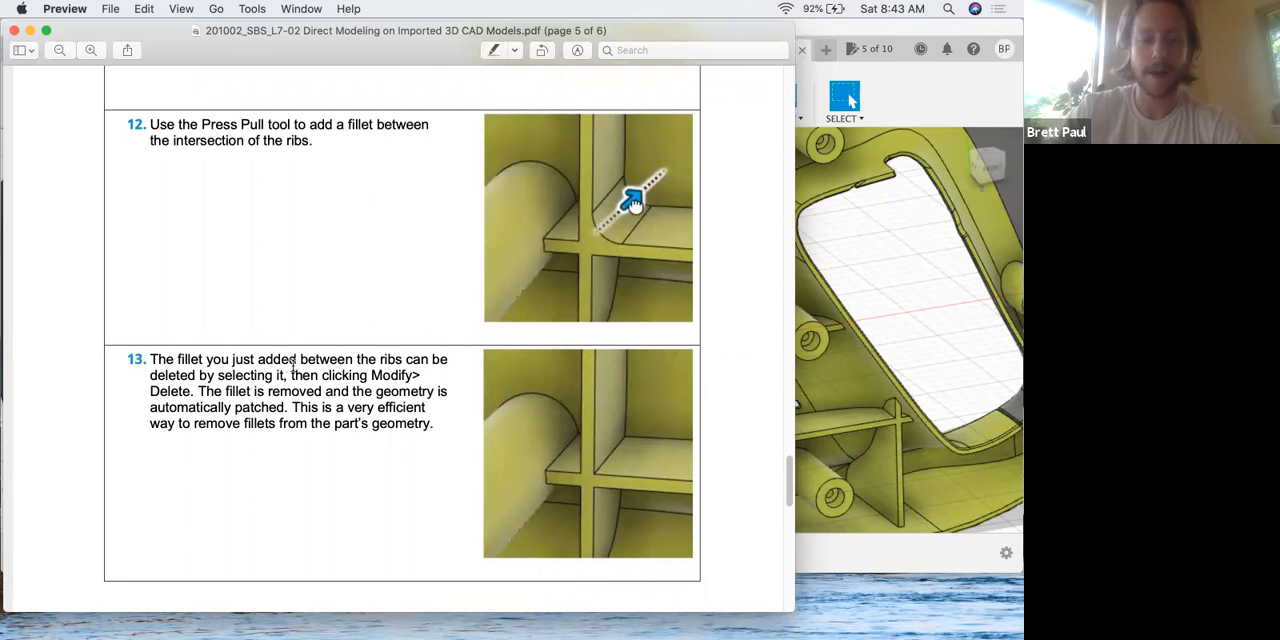
{"action": "scroll", "coordinate": [294, 370], "scroll_direction": "down", "scroll_amount": 1}
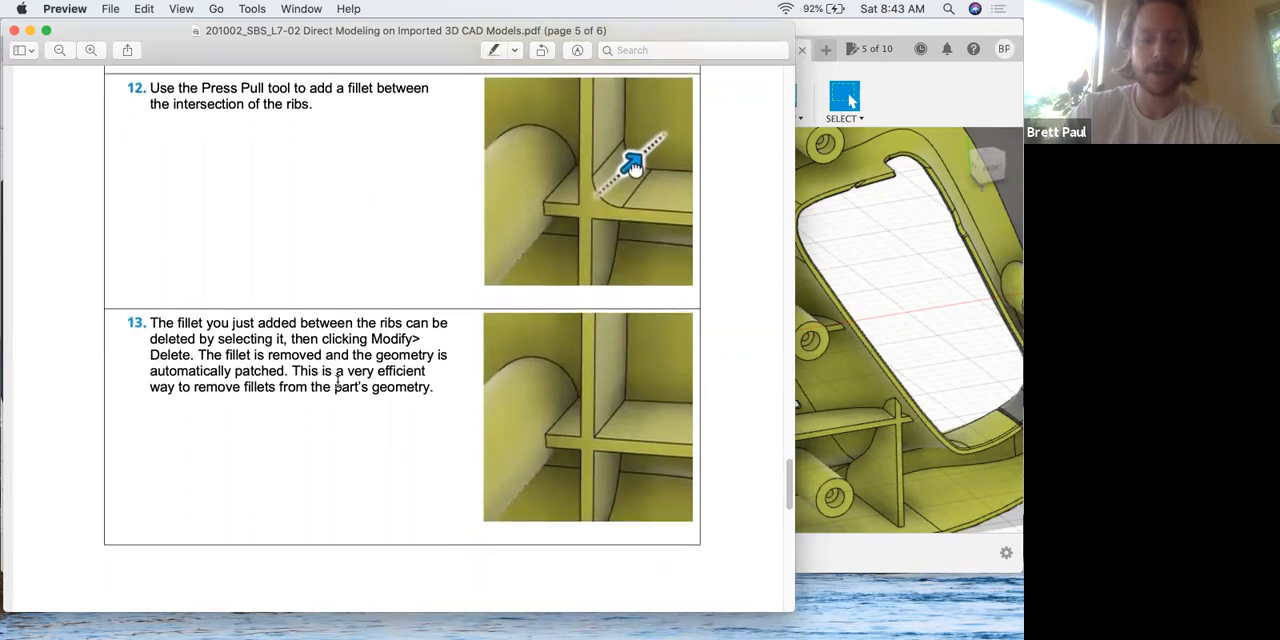
Switch to Fusion 360 and add a 2 mm constant-radius fillet with Press Pull to the edge where the two ribs intersect.
{"action": "key", "text": "ctrl+Up"}
{"action": "left_click", "coordinate": [677, 401]}
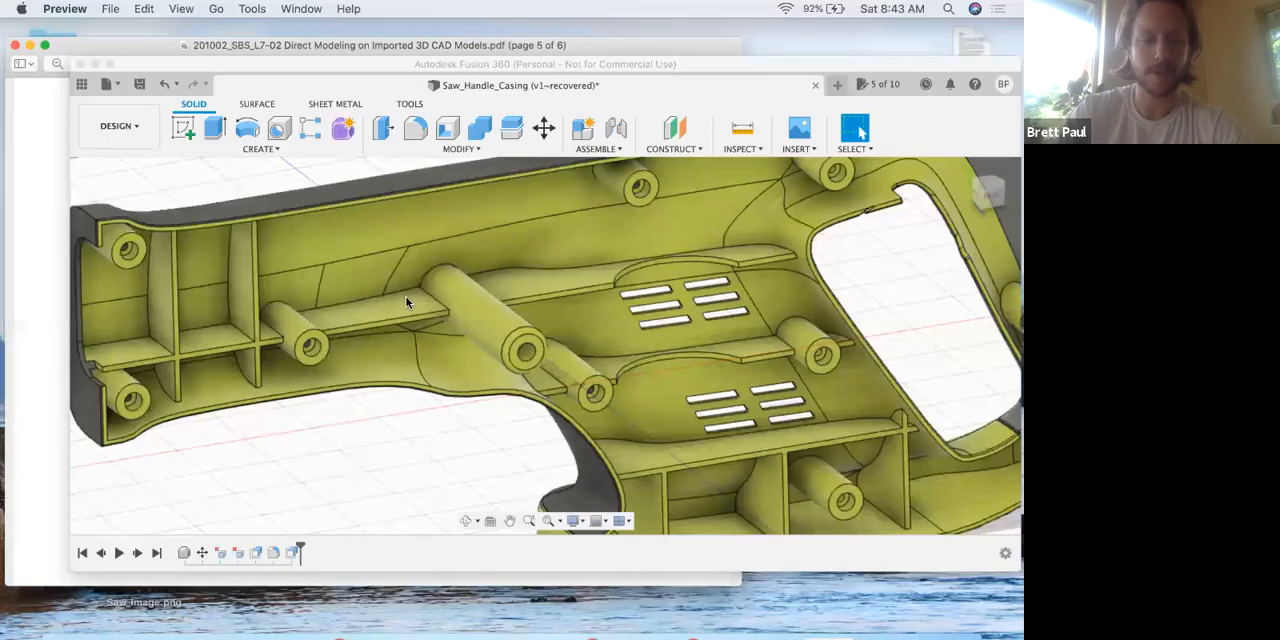
{"action": "scroll", "coordinate": [308, 264], "scroll_direction": "left", "scroll_amount": 1}
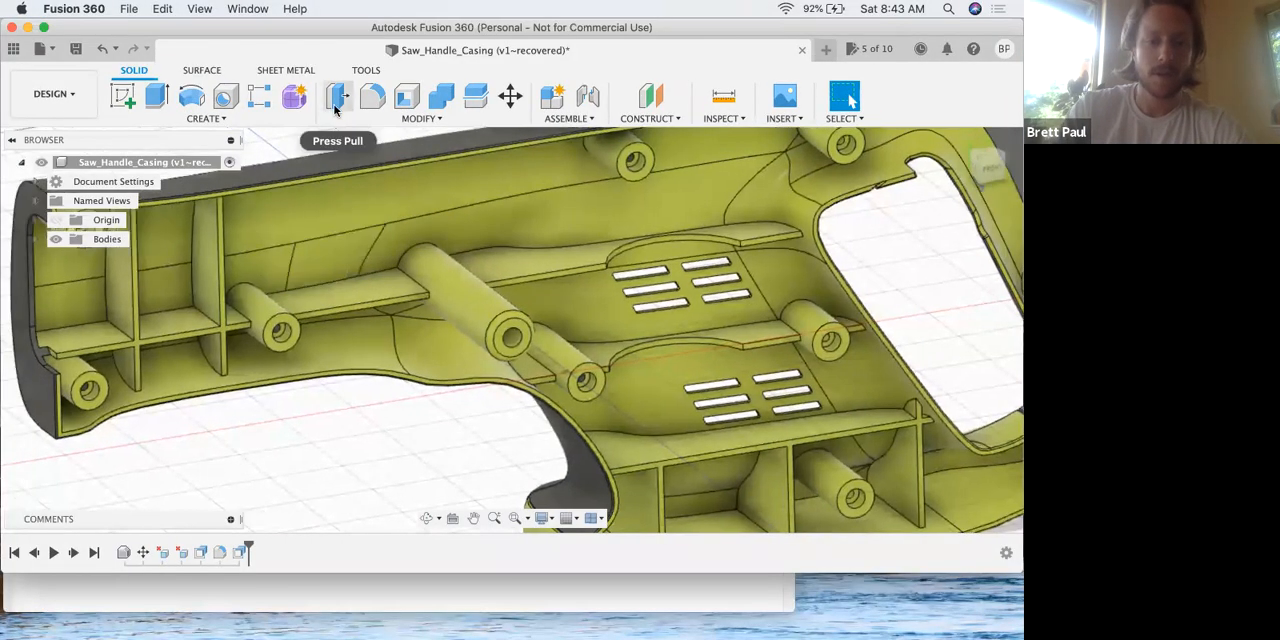
{"action": "left_click", "coordinate": [337, 98]}
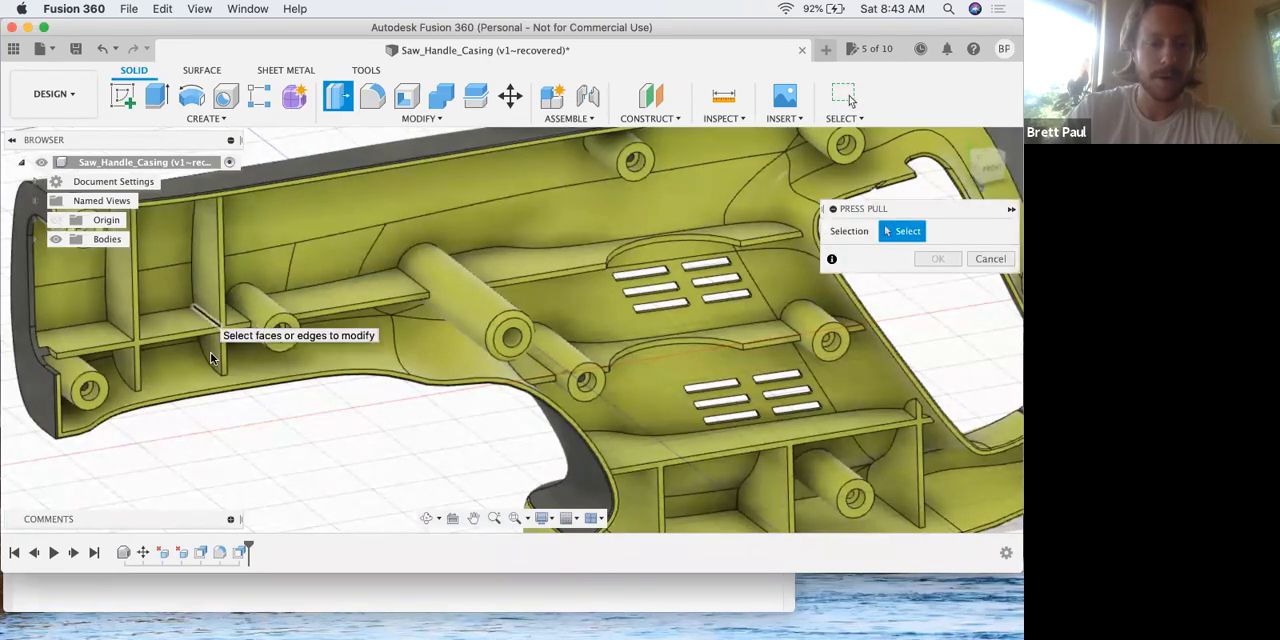
{"action": "left_click", "coordinate": [214, 322]}
{"action": "type", "text": "2"}
{"action": "scroll", "coordinate": [193, 304], "scroll_direction": "up", "scroll_amount": 5}
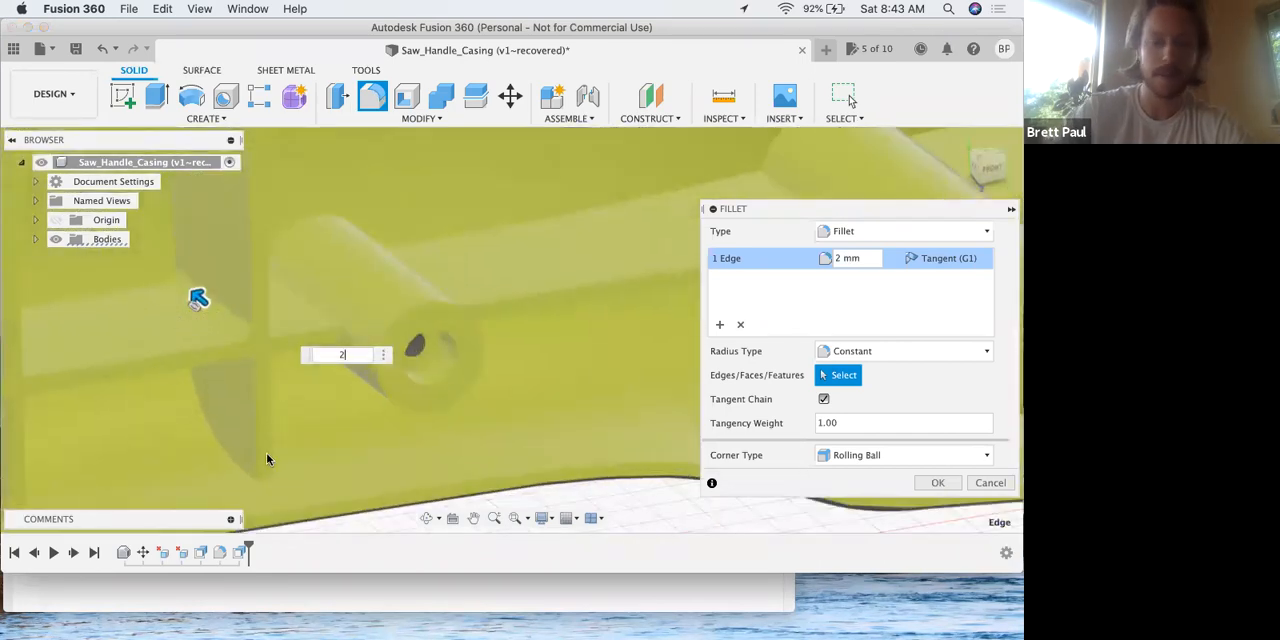
{"action": "key", "text": "Return"}
Try deleting the fillet face at the rib intersection, and undo that deletion.
{"action": "left_click", "coordinate": [182, 292]}
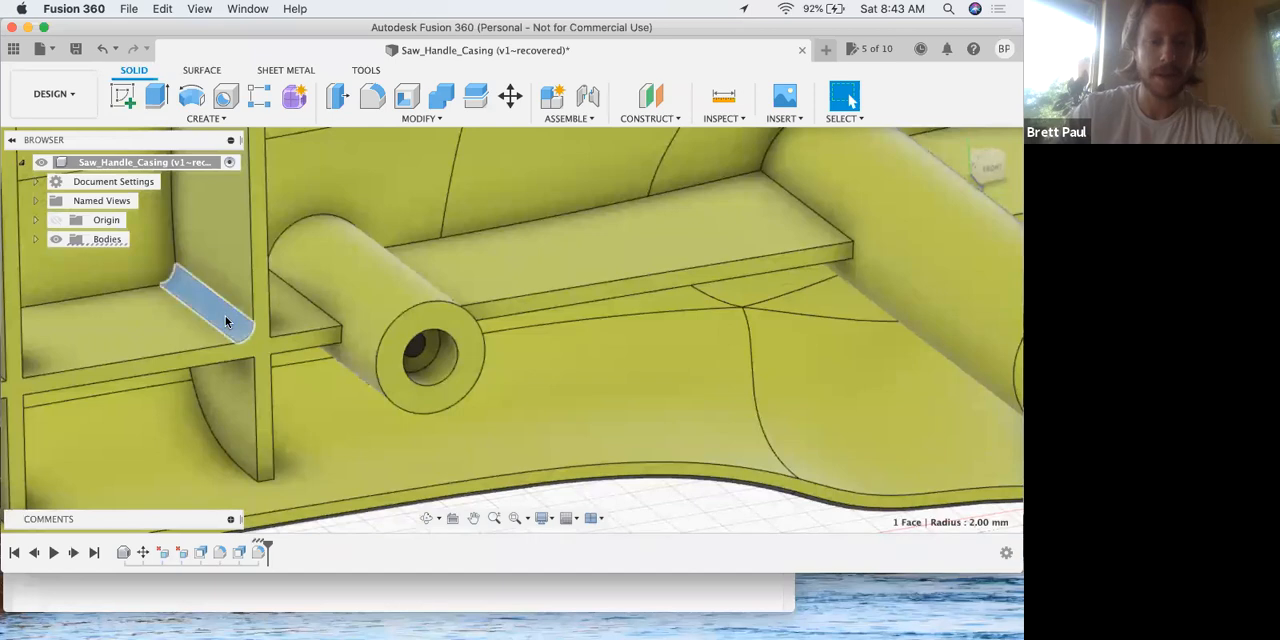
{"action": "key", "text": "Delete"}
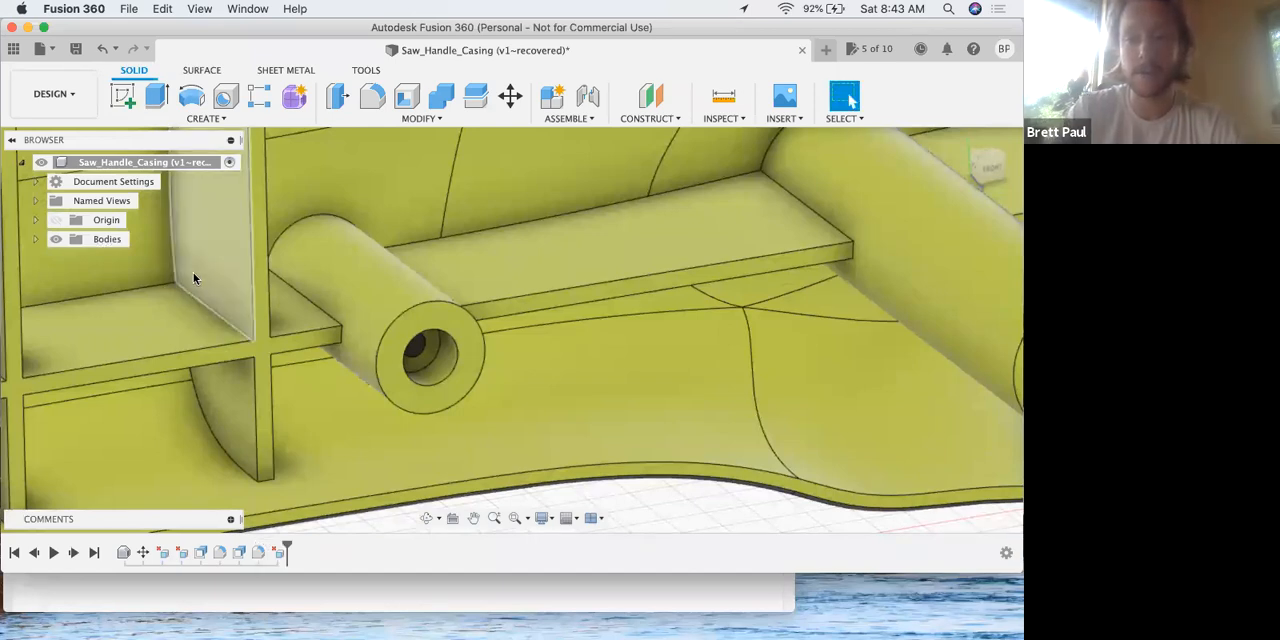
{"action": "left_click", "coordinate": [339, 106]}
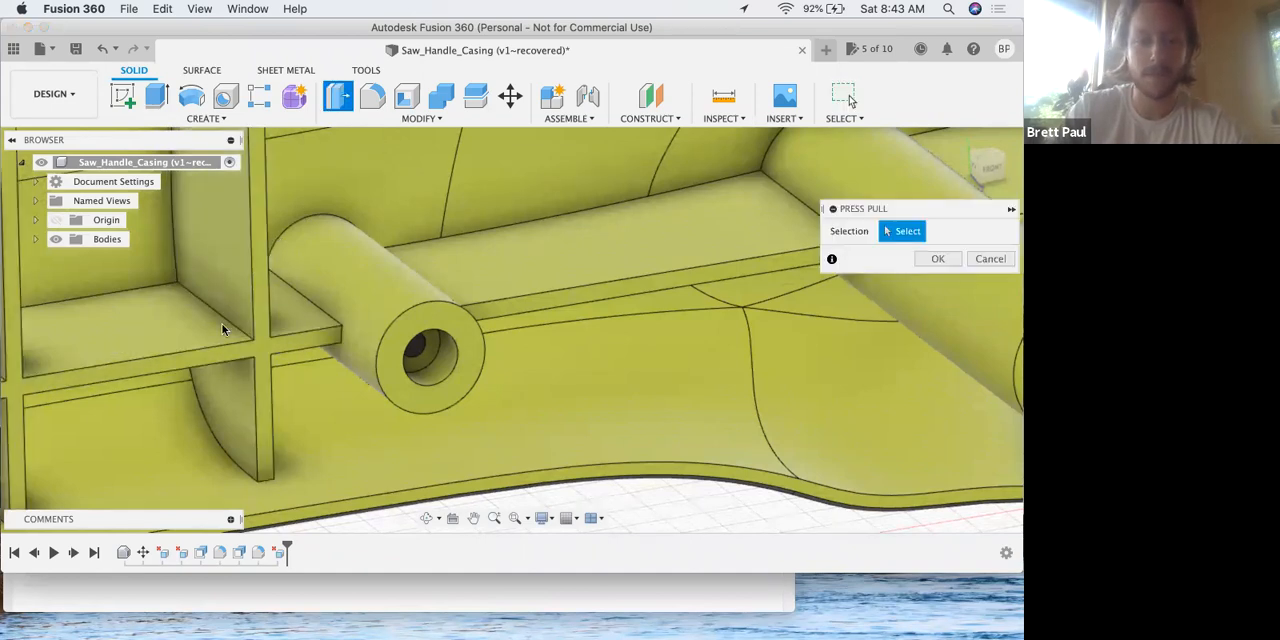
{"action": "left_click", "coordinate": [103, 50]}
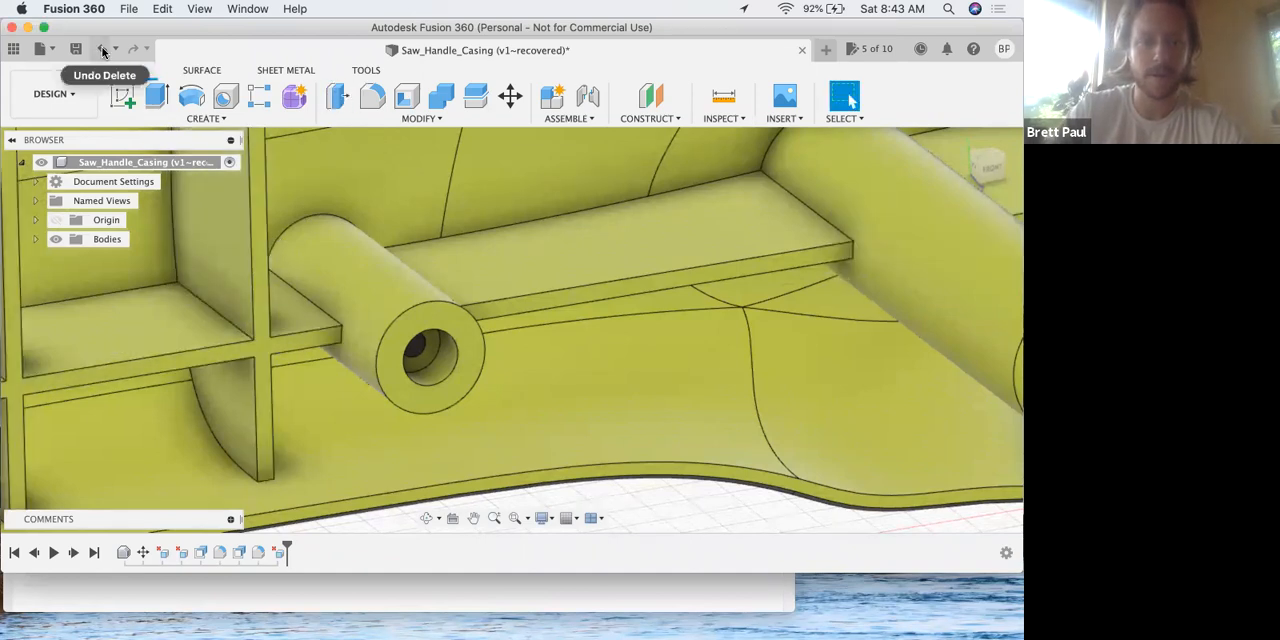
{"action": "left_click", "coordinate": [103, 50]}
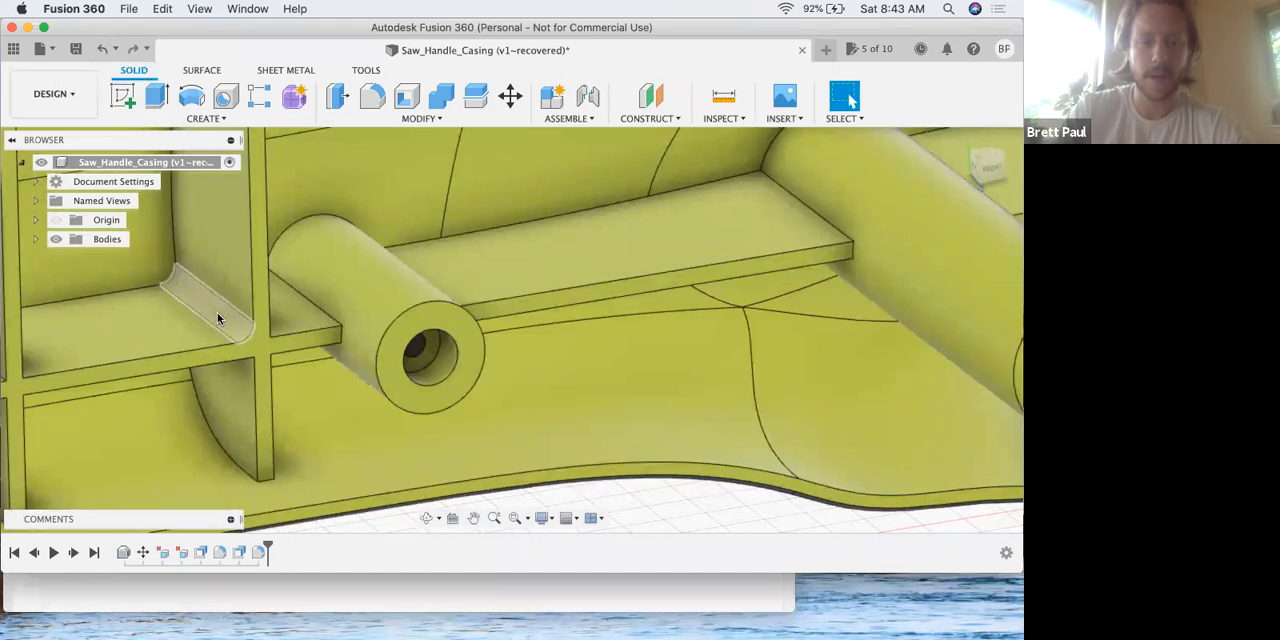
Delete the 2 mm fillet face between the intersecting ribs.
{"action": "left_click", "coordinate": [218, 318]}
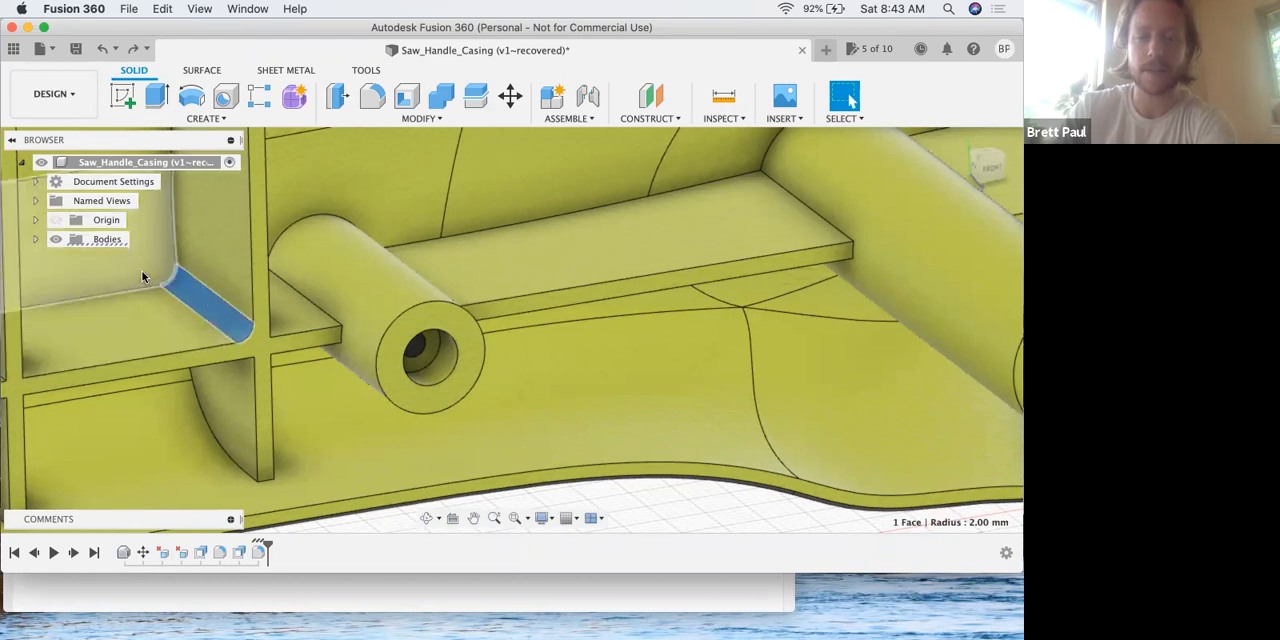
{"action": "left_click", "coordinate": [417, 117]}
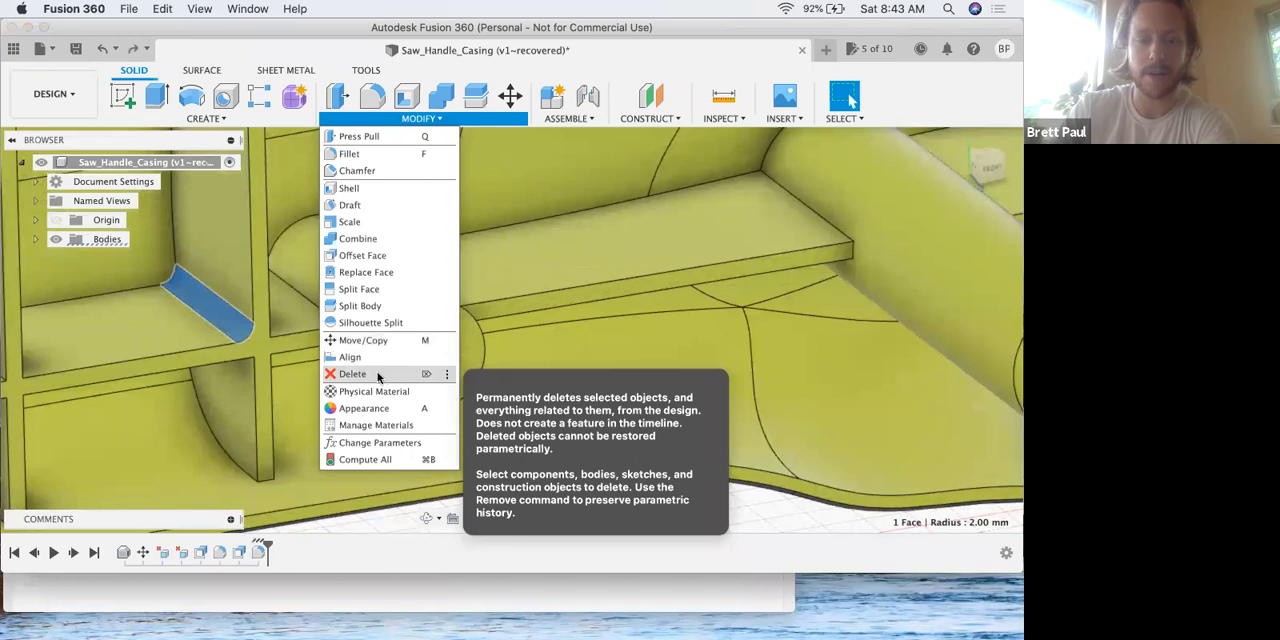
{"action": "left_click", "coordinate": [354, 374]}
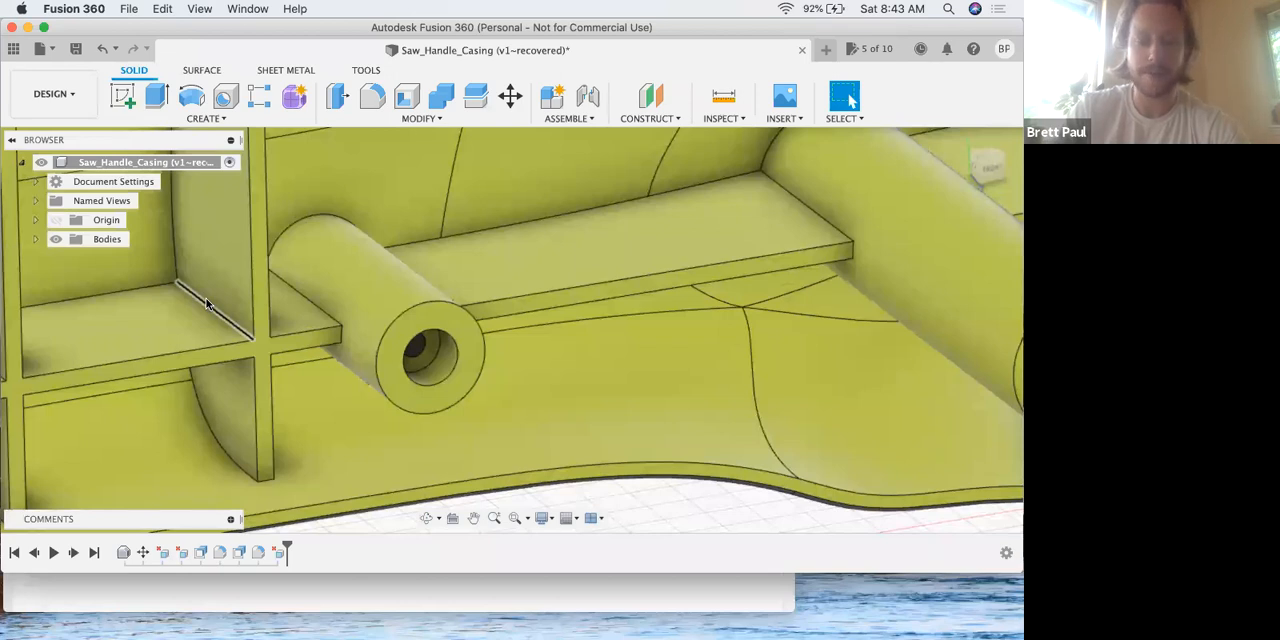
Delete the fillet face around the end of the enlarged boss.
{"action": "middle_click_drag", "start_coordinate": [592, 317], "coordinate": [415, 362]}
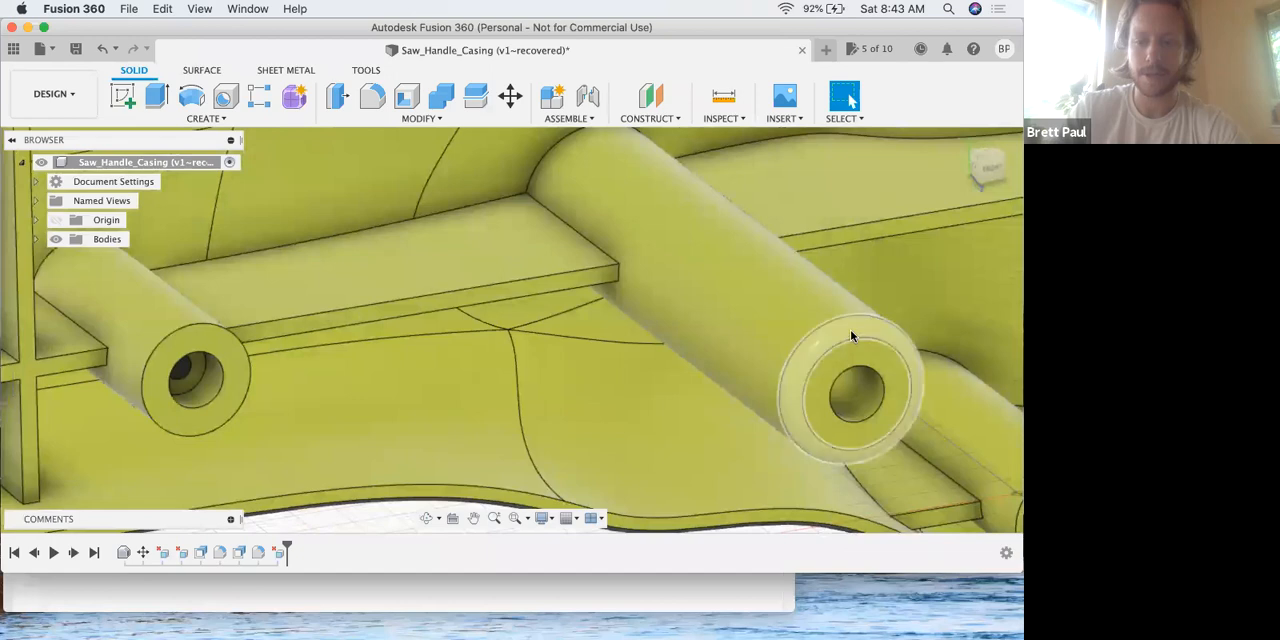
{"action": "left_click", "coordinate": [870, 346]}
{"action": "key", "text": "Delete"}
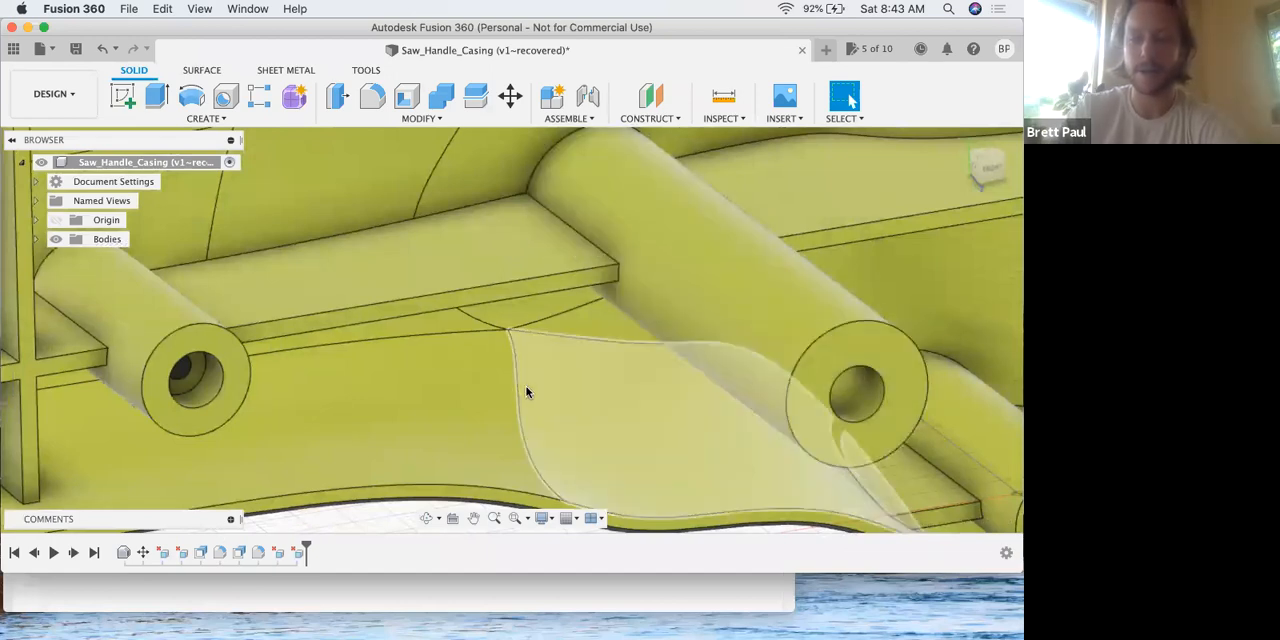
Read steps 14 and 15 of the lesson PDF in Preview about moving the long horizontal rib with Free Move.
{"action": "key", "text": "ctrl+Up"}
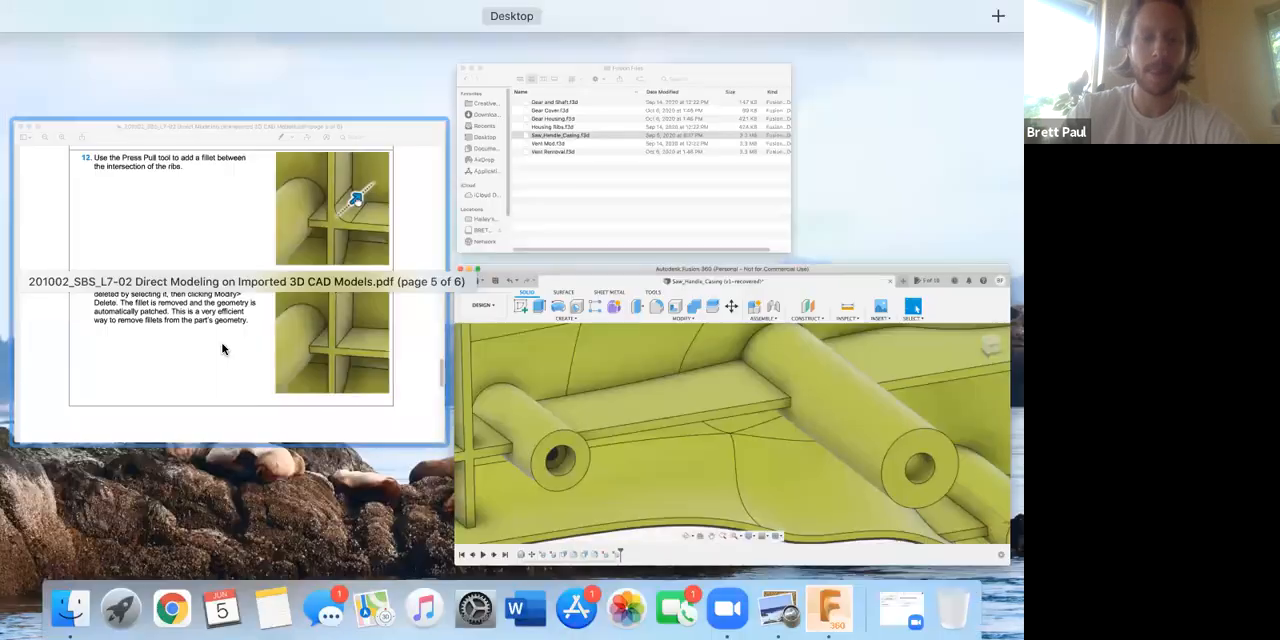
{"action": "left_click", "coordinate": [300, 373]}
{"action": "scroll", "coordinate": [299, 370], "scroll_direction": "down", "scroll_amount": 8}
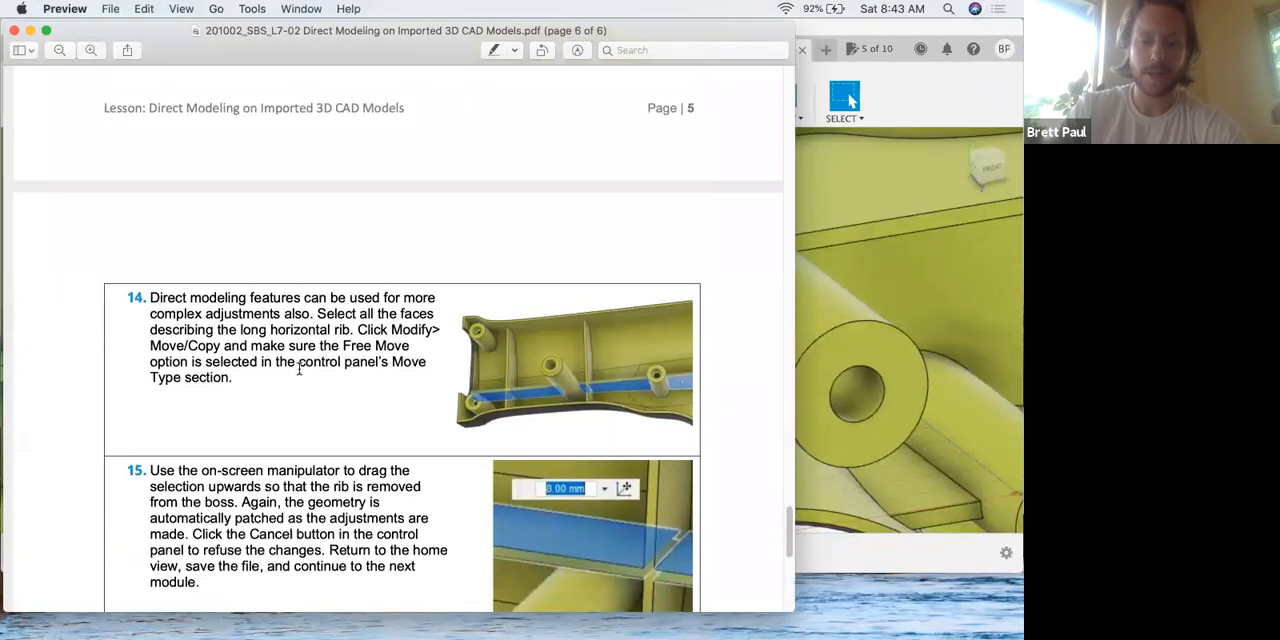
{"action": "scroll", "coordinate": [299, 368], "scroll_direction": "down", "scroll_amount": 3}
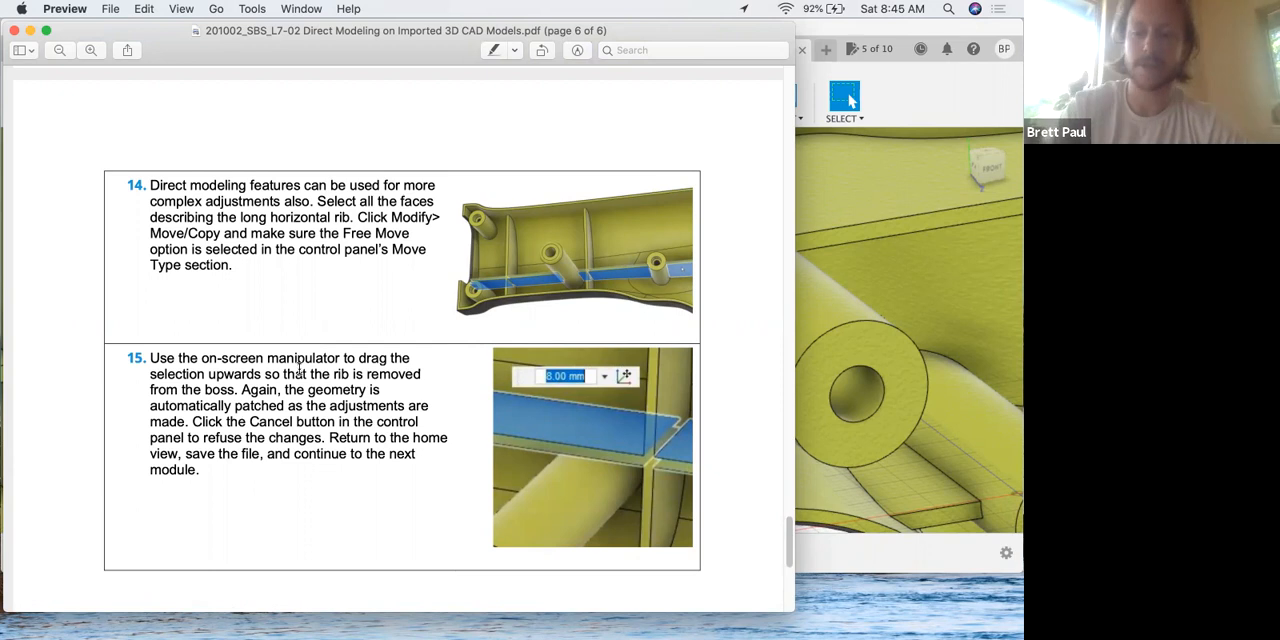
{"action": "scroll", "coordinate": [93, 362], "scroll_direction": "down", "scroll_amount": 1}
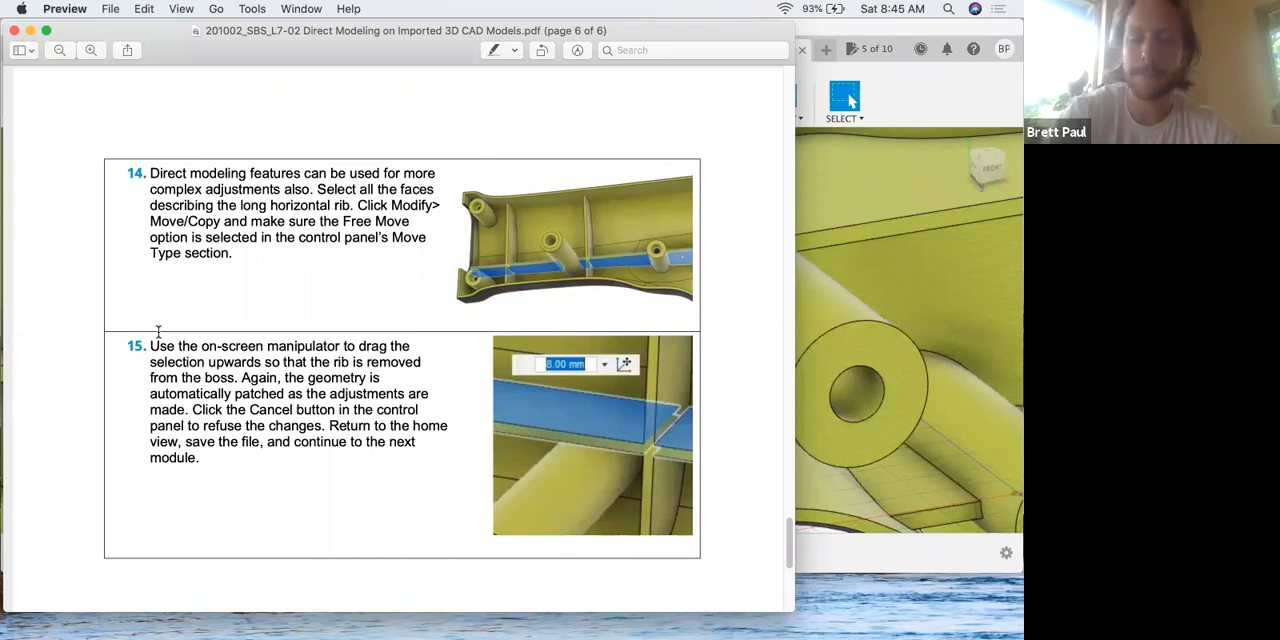
Switch to Fusion 360 and select the five upper face segments of the long horizontal rib.
{"action": "left_click", "coordinate": [961, 307]}
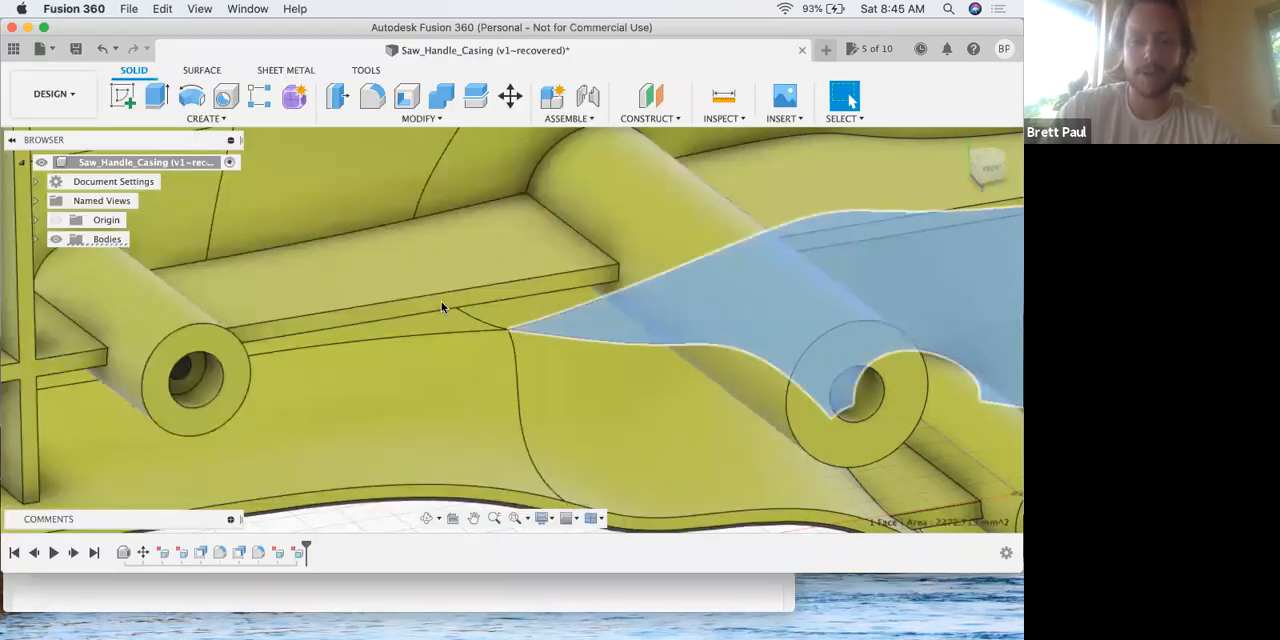
{"action": "scroll", "coordinate": [400, 301], "scroll_direction": "down", "scroll_amount": 5}
{"action": "scroll", "coordinate": [186, 307], "scroll_direction": "down", "scroll_amount": 4}
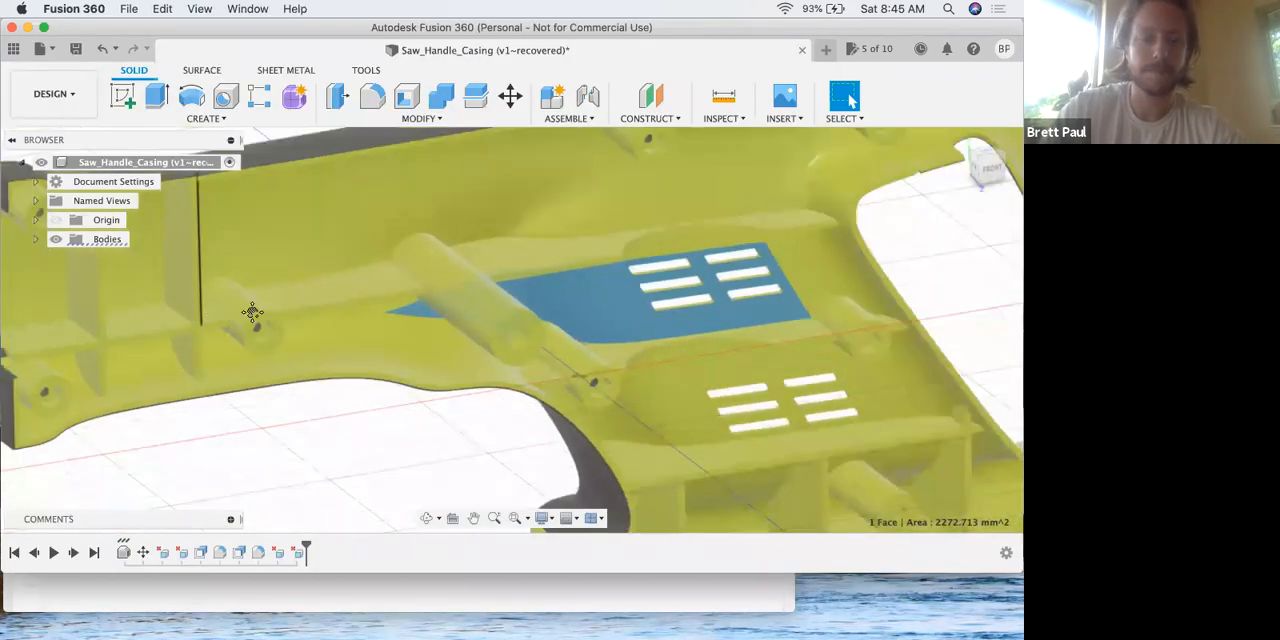
{"action": "middle_click_drag", "start_coordinate": [252, 315], "coordinate": [284, 319]}
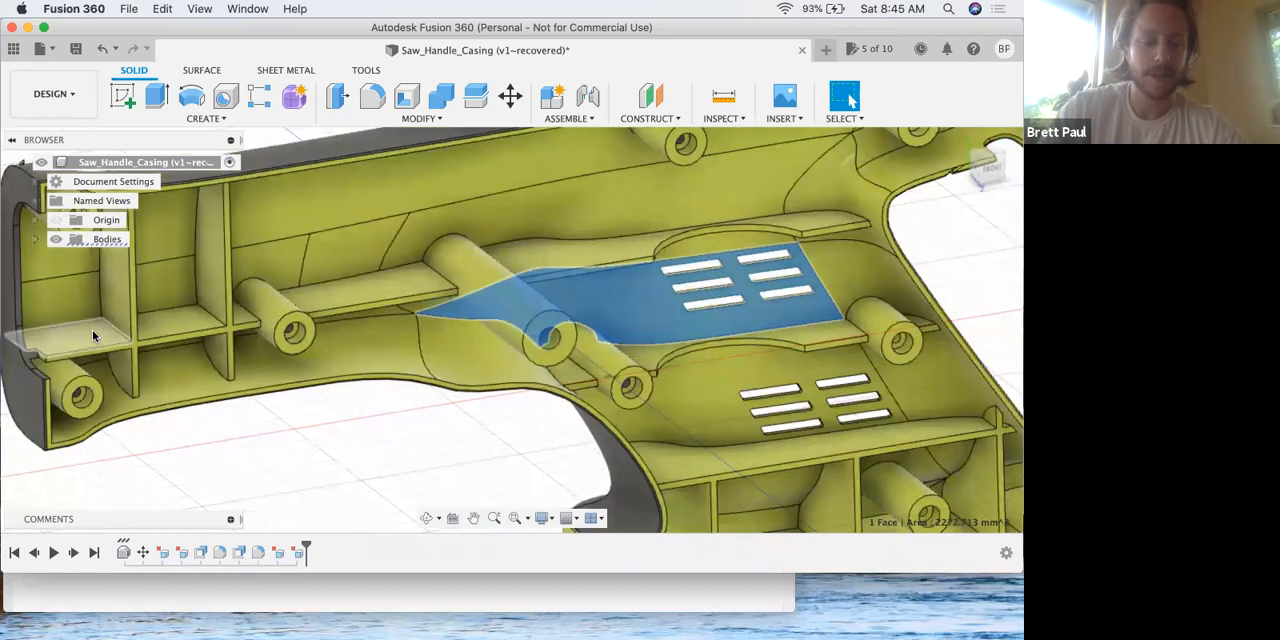
{"action": "left_click", "coordinate": [92, 330]}
{"action": "left_click", "coordinate": [180, 318], "text": "shift"}
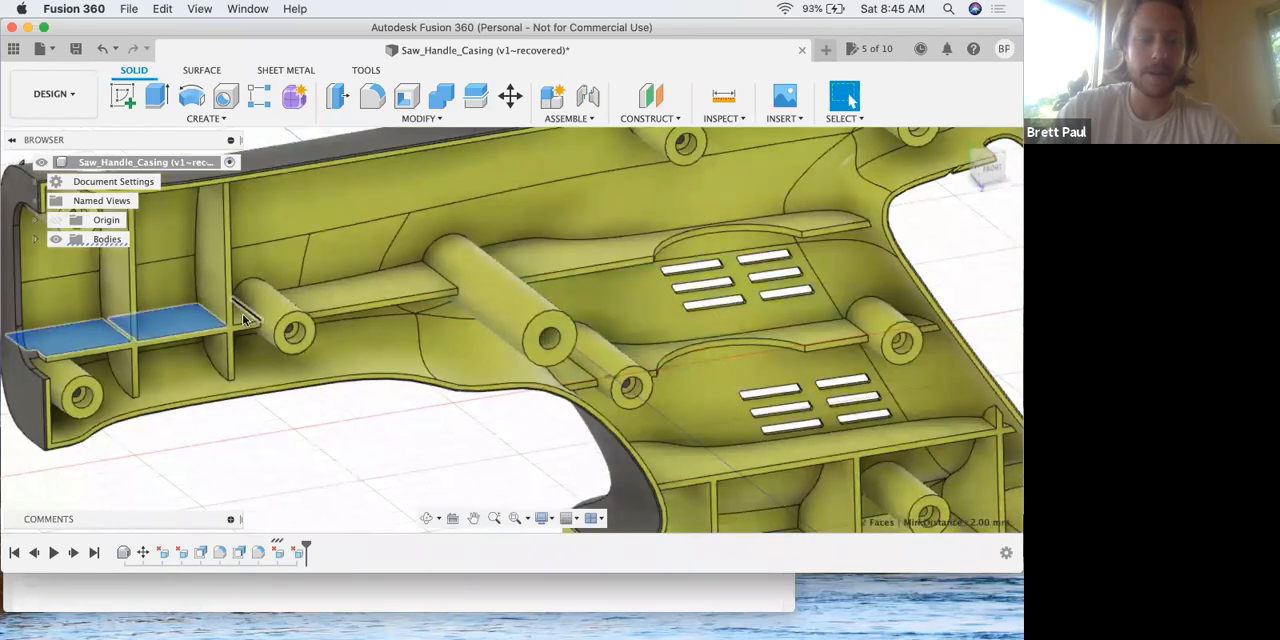
{"action": "left_click", "coordinate": [242, 320], "text": "shift"}
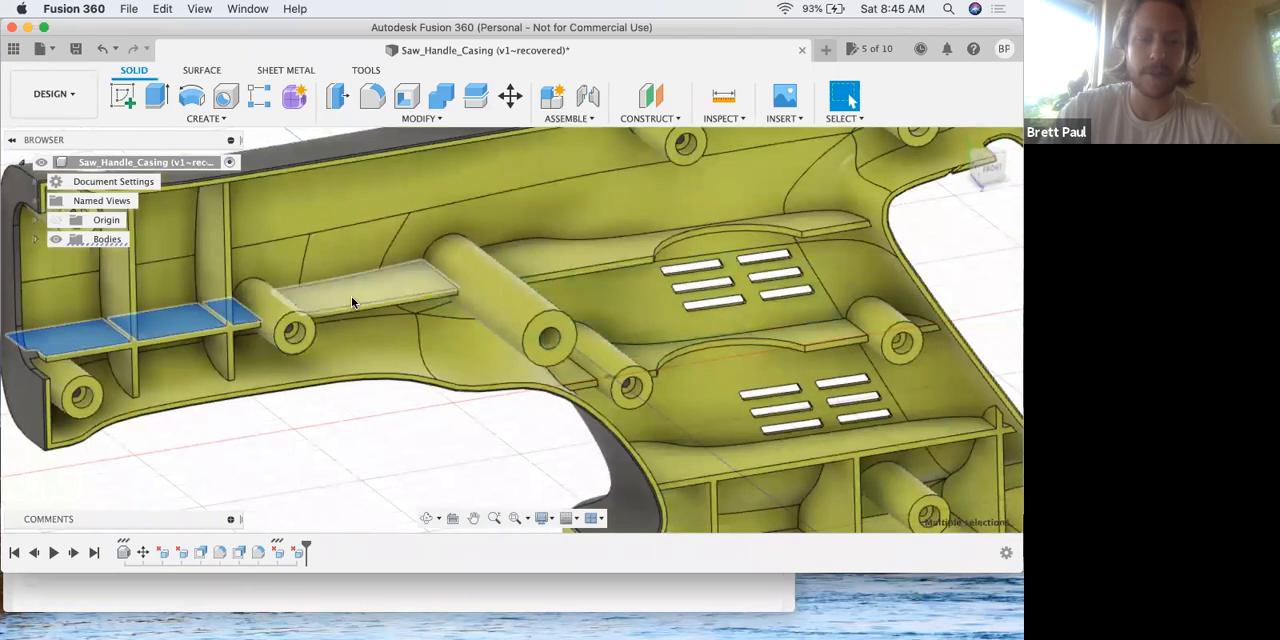
{"action": "left_click", "coordinate": [351, 296], "text": "shift"}
{"action": "left_click", "coordinate": [577, 263], "text": "shift"}
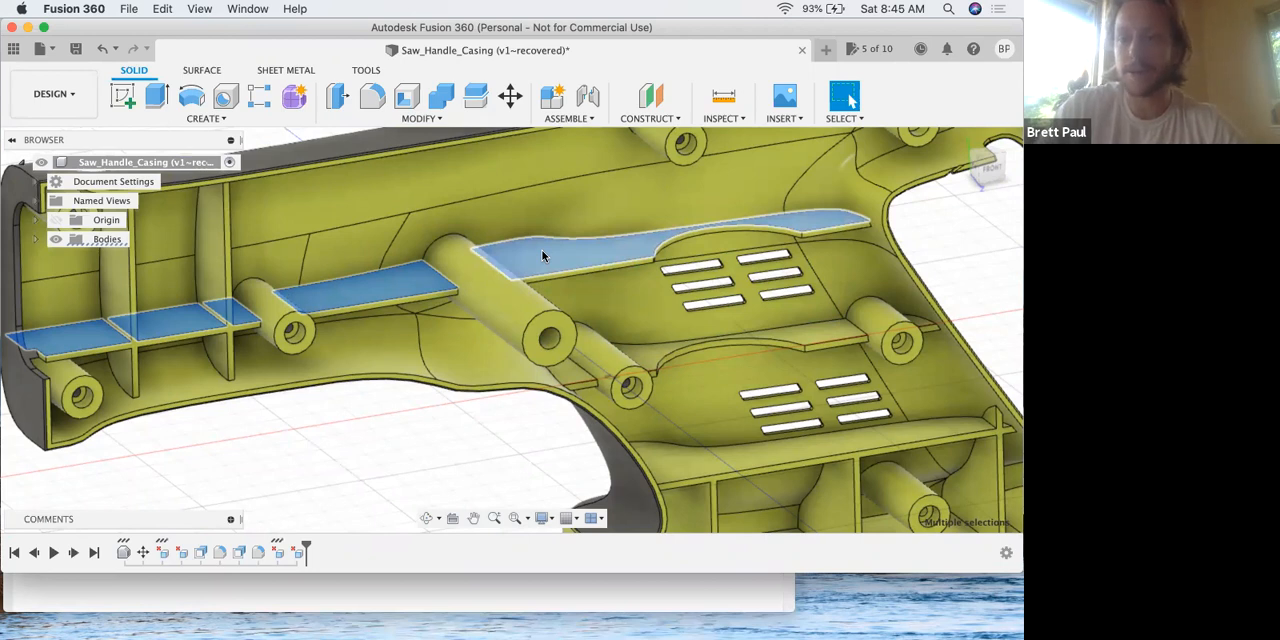
Add the five underside face segments of the long horizontal rib to the selection.
{"action": "middle_click_drag", "start_coordinate": [624, 282], "coordinate": [583, 289]}
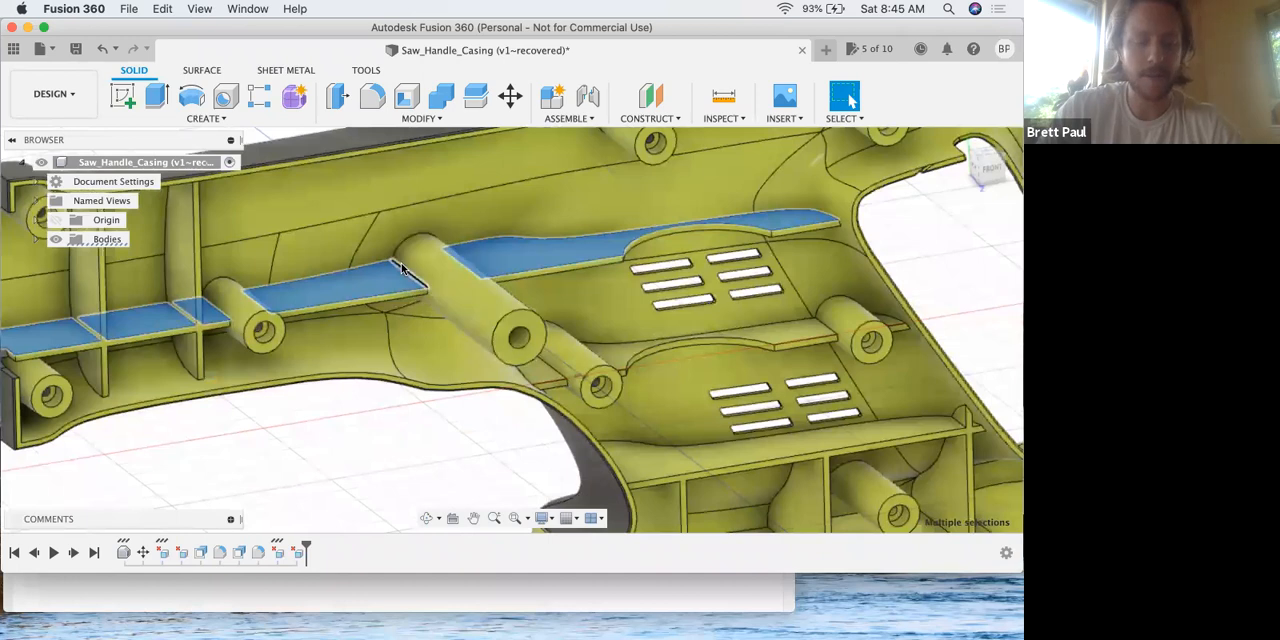
{"action": "middle_click_drag", "start_coordinate": [420, 270], "coordinate": [406, 268], "text": "shift"}
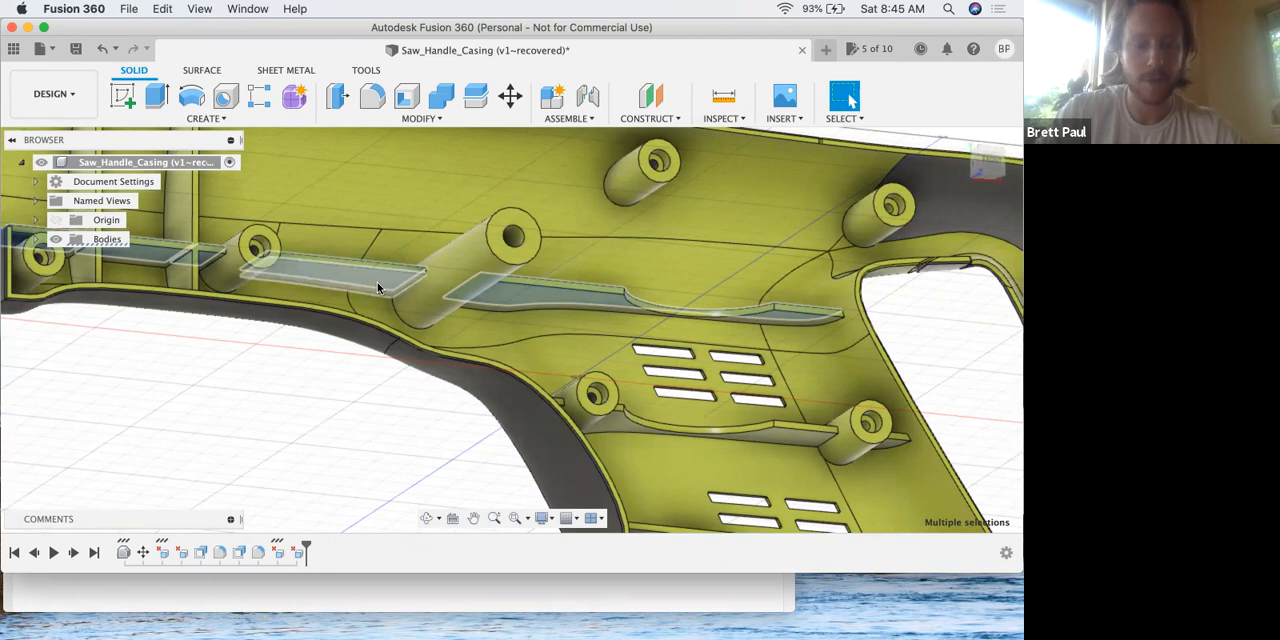
{"action": "left_click", "coordinate": [376, 284]}
{"action": "left_click", "coordinate": [514, 294]}
{"action": "left_click", "coordinate": [204, 260]}
{"action": "left_click", "coordinate": [163, 257]}
{"action": "scroll", "coordinate": [317, 285], "scroll_direction": "left", "scroll_amount": 5}
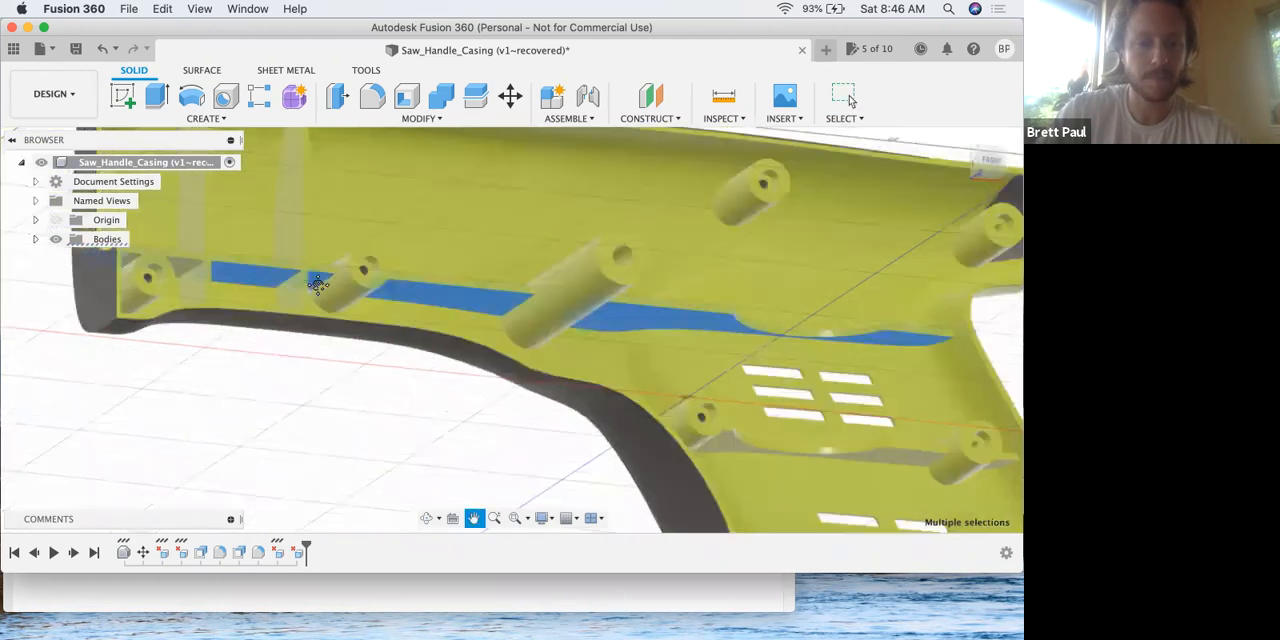
{"action": "scroll", "coordinate": [317, 285], "scroll_direction": "left", "scroll_amount": 1}
{"action": "left_click", "coordinate": [119, 285]}
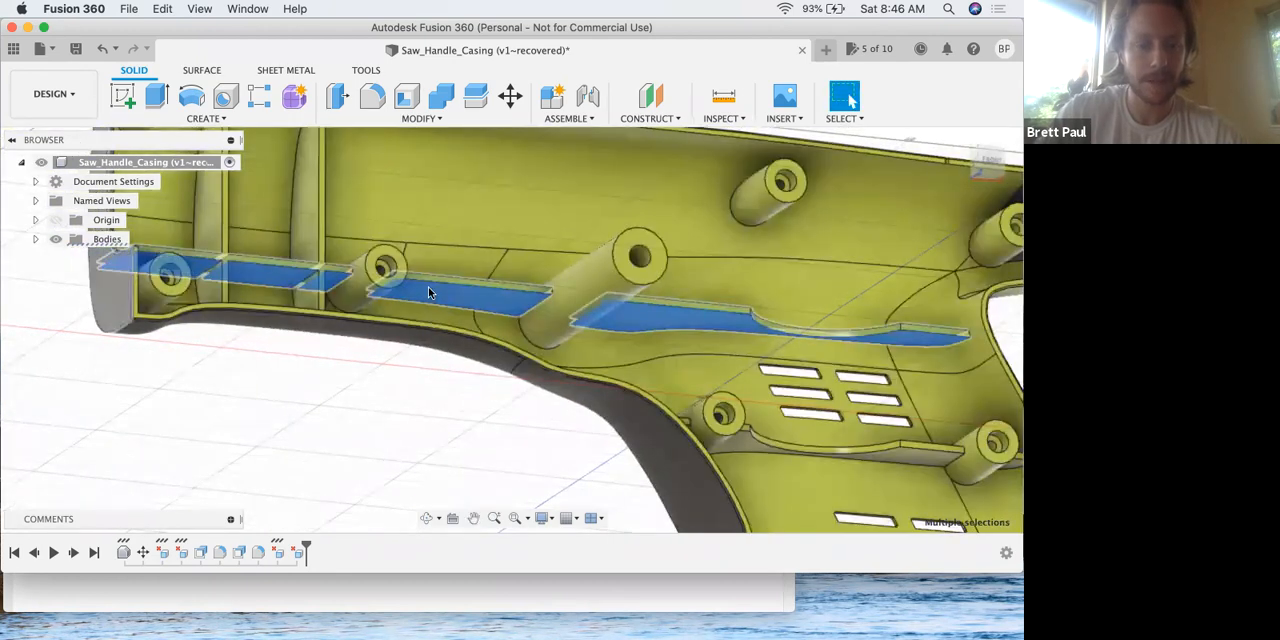
{"action": "middle_click_drag", "start_coordinate": [487, 265], "coordinate": [484, 306], "text": "shift"}
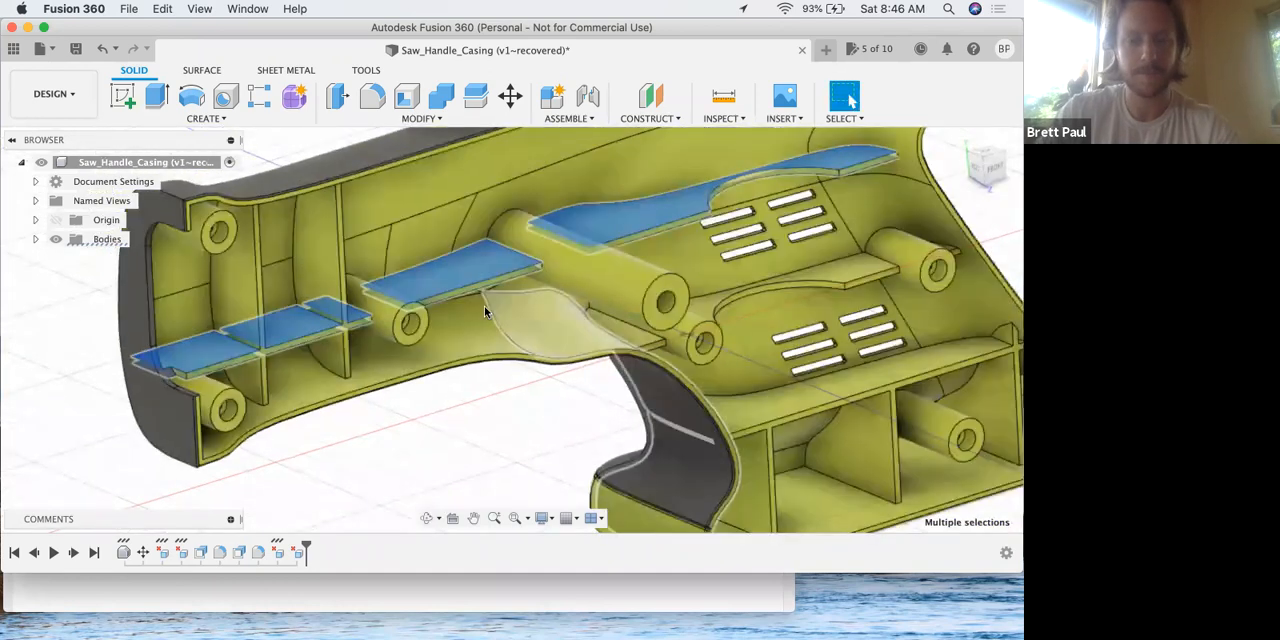
Check step 14 of the lesson PDF in Preview, and start Move/Copy on the selected long rib faces in Fusion 360.
{"action": "key", "text": "ctrl+Up"}
{"action": "left_click", "coordinate": [422, 240]}
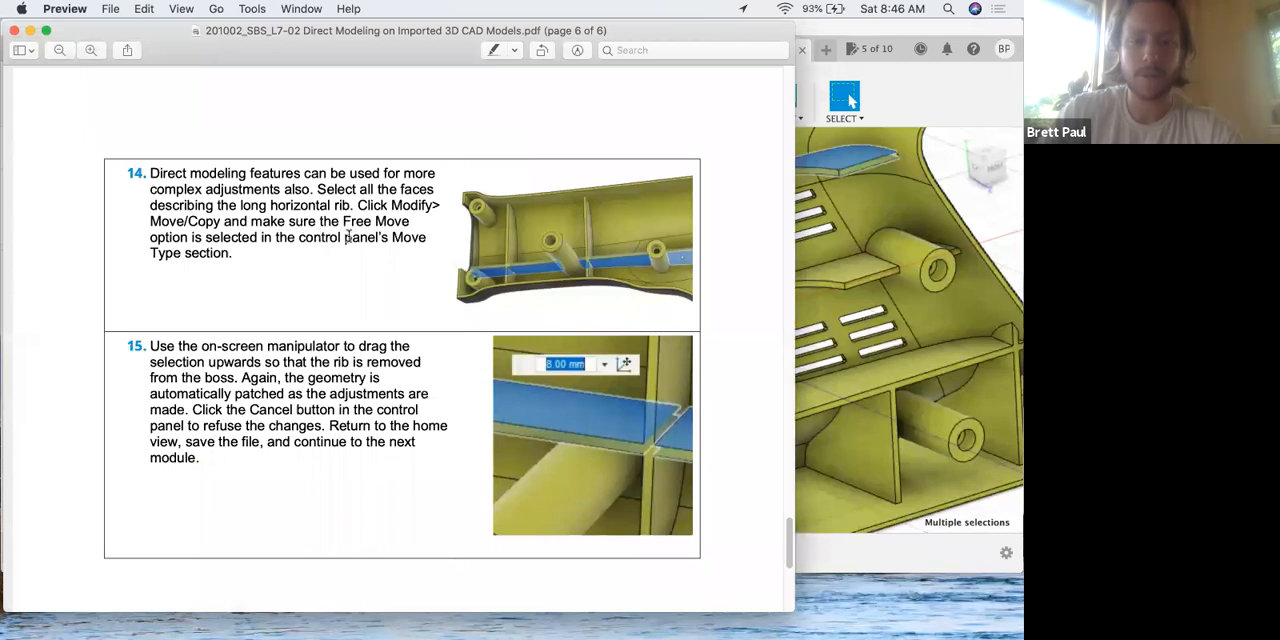
{"action": "key", "text": "ctrl+Up"}
{"action": "left_click", "coordinate": [600, 290]}
{"action": "left_click", "coordinate": [427, 120]}
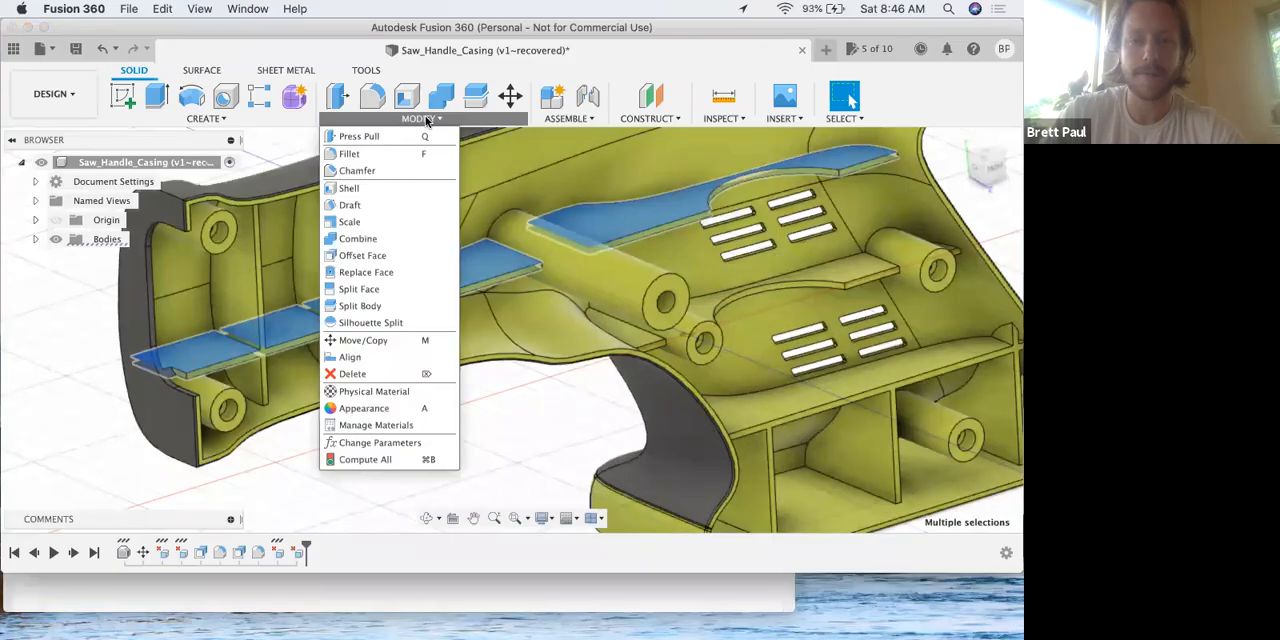
{"action": "left_click", "coordinate": [405, 341]}
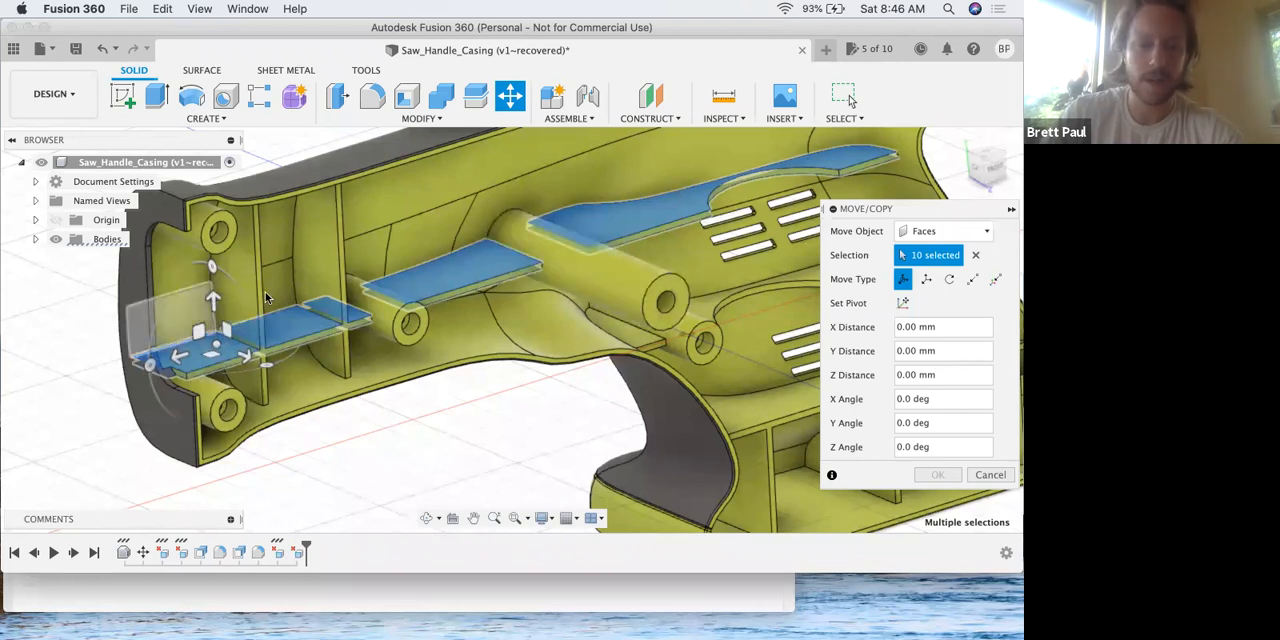
Read step 15 of the lesson PDF in Preview about moving the rib off the boss, and return to Fusion 360.
{"action": "key", "text": "ctrl+Up"}
{"action": "left_click", "coordinate": [274, 389]}
{"action": "scroll", "coordinate": [274, 389], "scroll_direction": "down", "scroll_amount": 1}
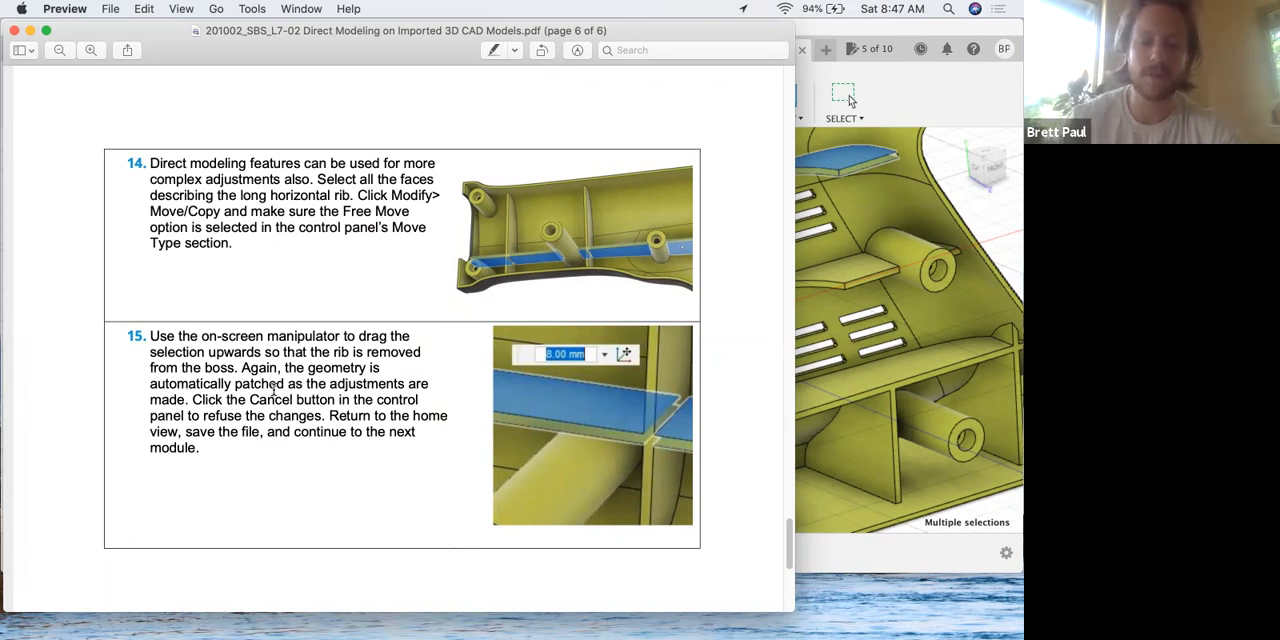
{"action": "key", "text": "ctrl+Up"}
{"action": "left_click", "coordinate": [623, 441]}
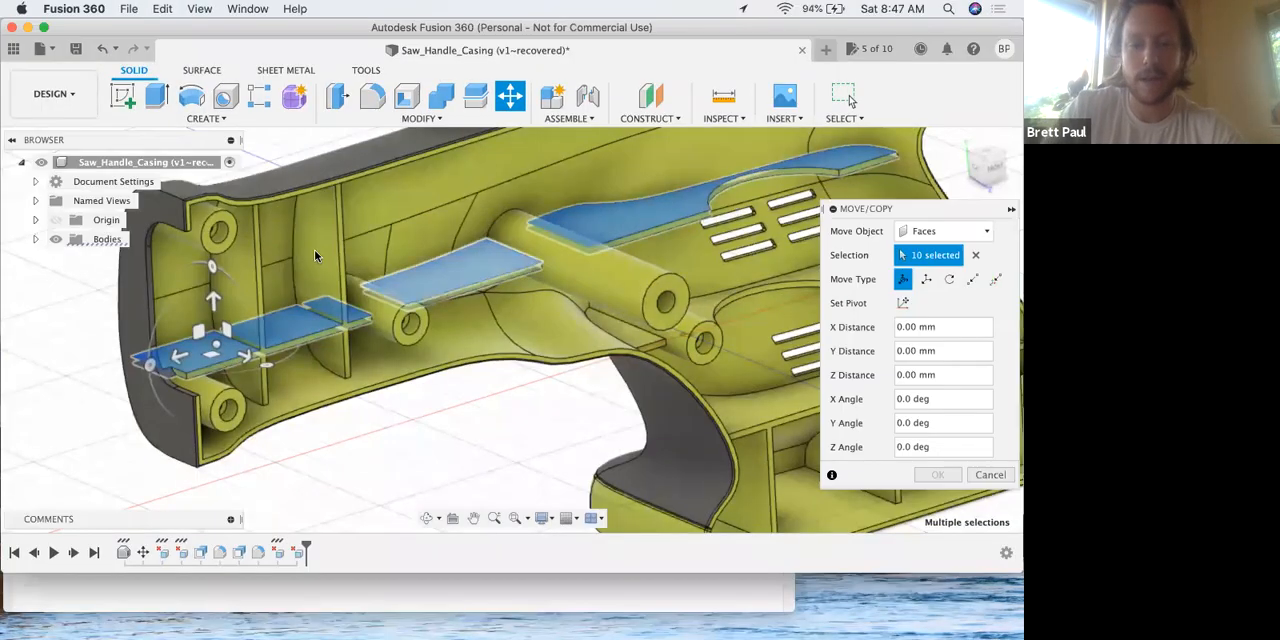
Try moving the ten long rib faces 10 mm upward with Free Move, bring them back to 0 mm, and cancel the move.
{"action": "left_click", "coordinate": [212, 282]}
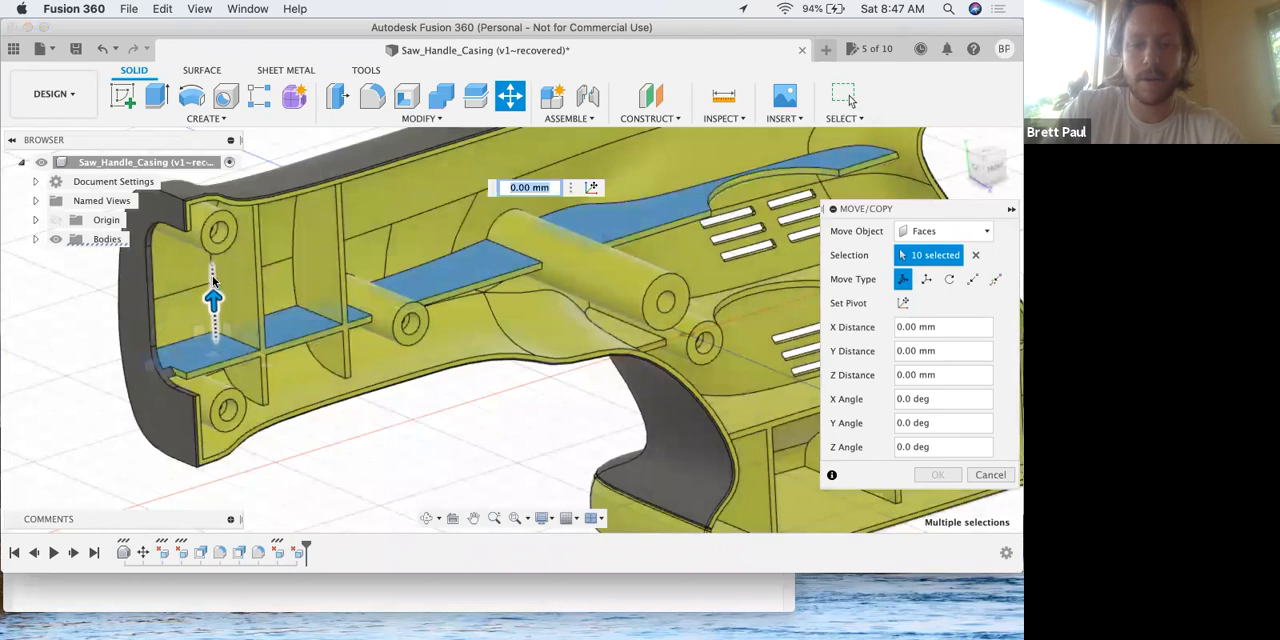
{"action": "type", "text": "10"}
{"action": "key", "text": "Return"}
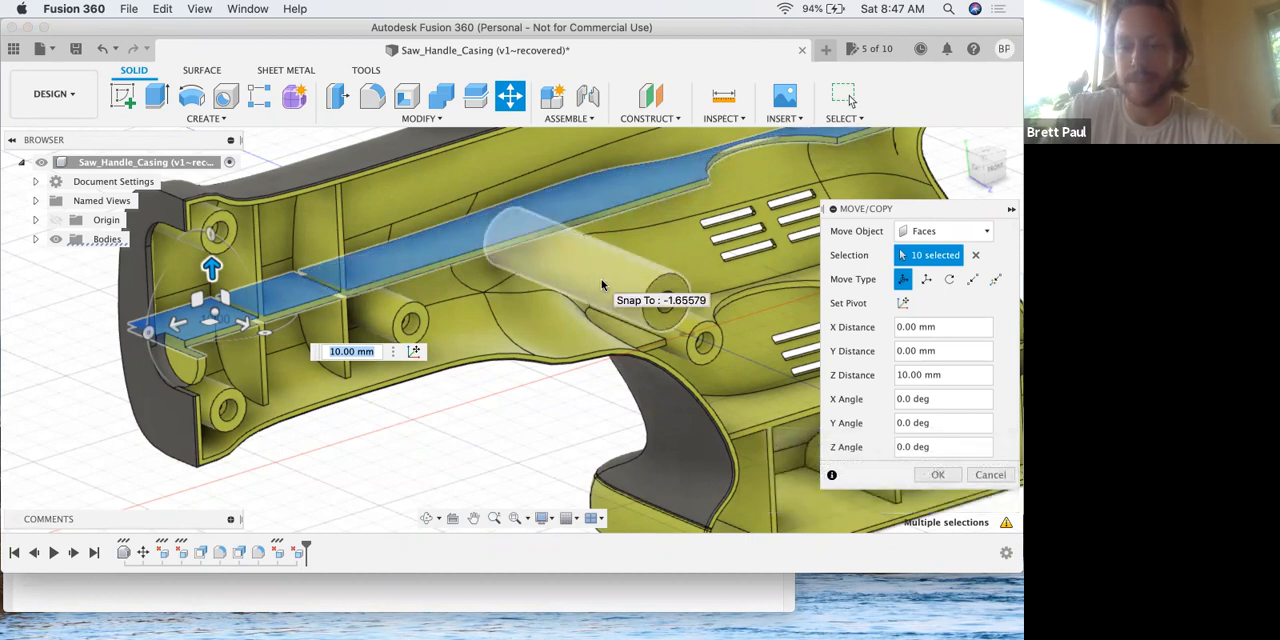
{"action": "left_click_drag", "start_coordinate": [211, 273], "coordinate": [212, 290]}
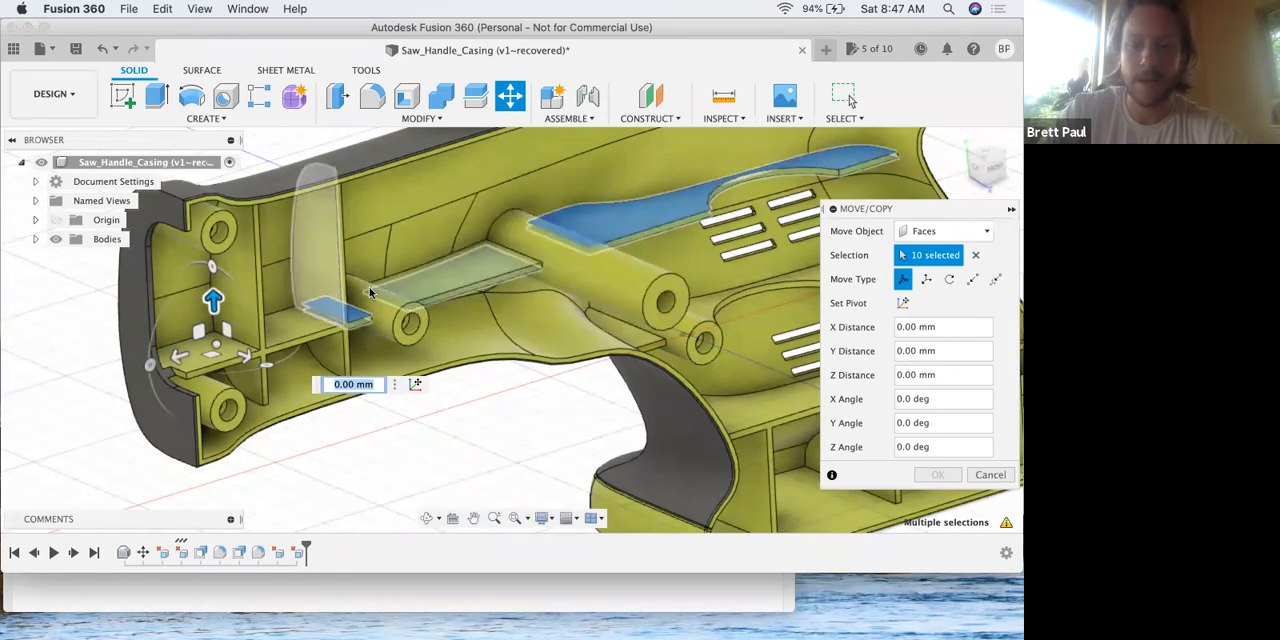
{"action": "left_click", "coordinate": [990, 475]}
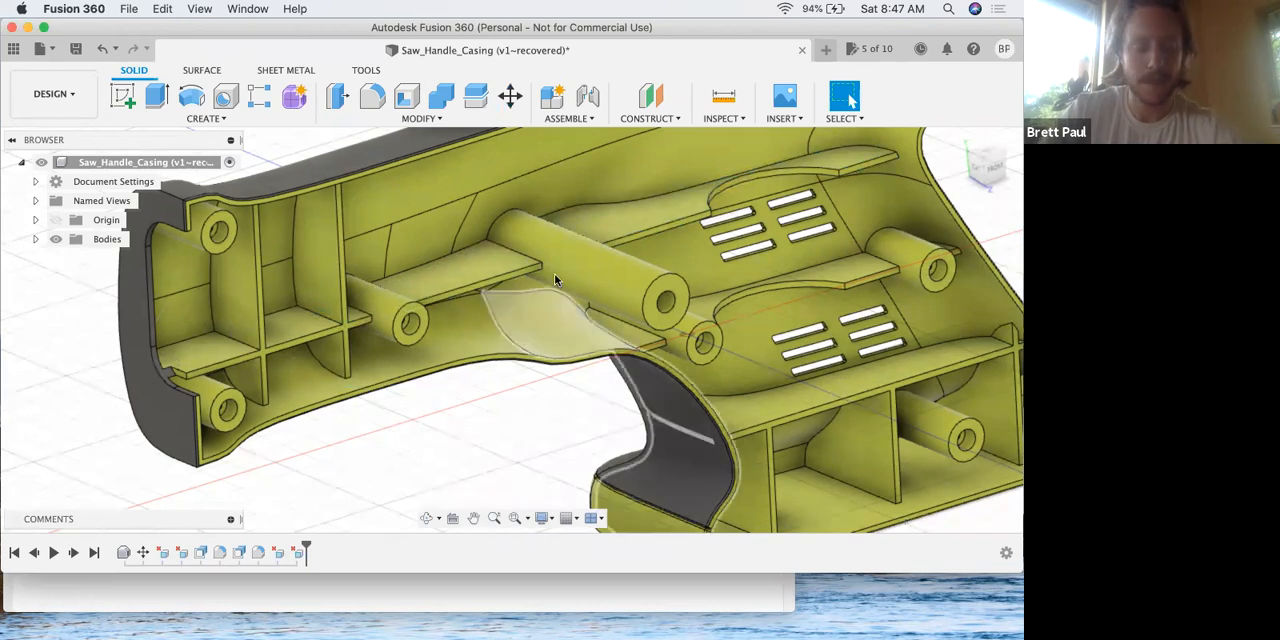
{"action": "middle_click_drag", "start_coordinate": [541, 289], "coordinate": [526, 289], "text": "shift"}
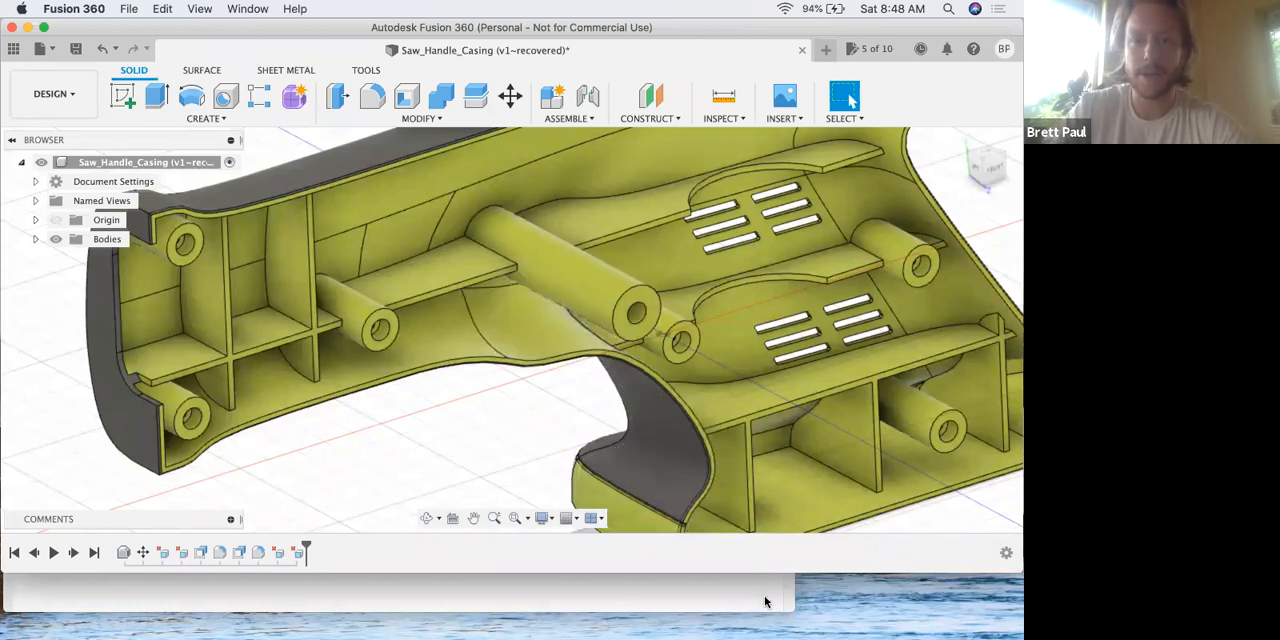
Switch to the lesson PDF in Preview and review it from the last steps back to the learning objectives on page 1.
{"action": "key", "text": "ctrl+Up"}
{"action": "left_click", "coordinate": [236, 290]}
{"action": "scroll", "coordinate": [294, 337], "scroll_direction": "down", "scroll_amount": 5}
{"action": "scroll", "coordinate": [294, 337], "scroll_direction": "up", "scroll_amount": 5}
{"action": "scroll", "coordinate": [338, 322], "scroll_direction": "up", "scroll_amount": 10}
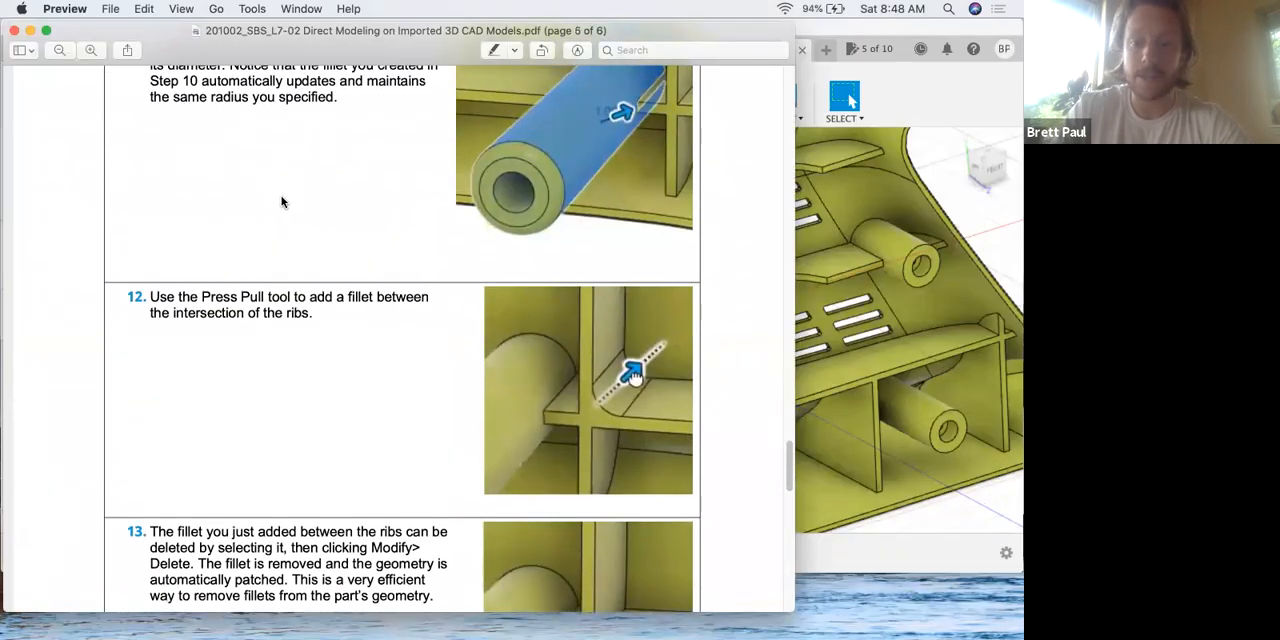
{"action": "scroll", "coordinate": [281, 202], "scroll_direction": "up", "scroll_amount": 6}
{"action": "scroll", "coordinate": [766, 220], "scroll_direction": "up", "scroll_amount": 1}
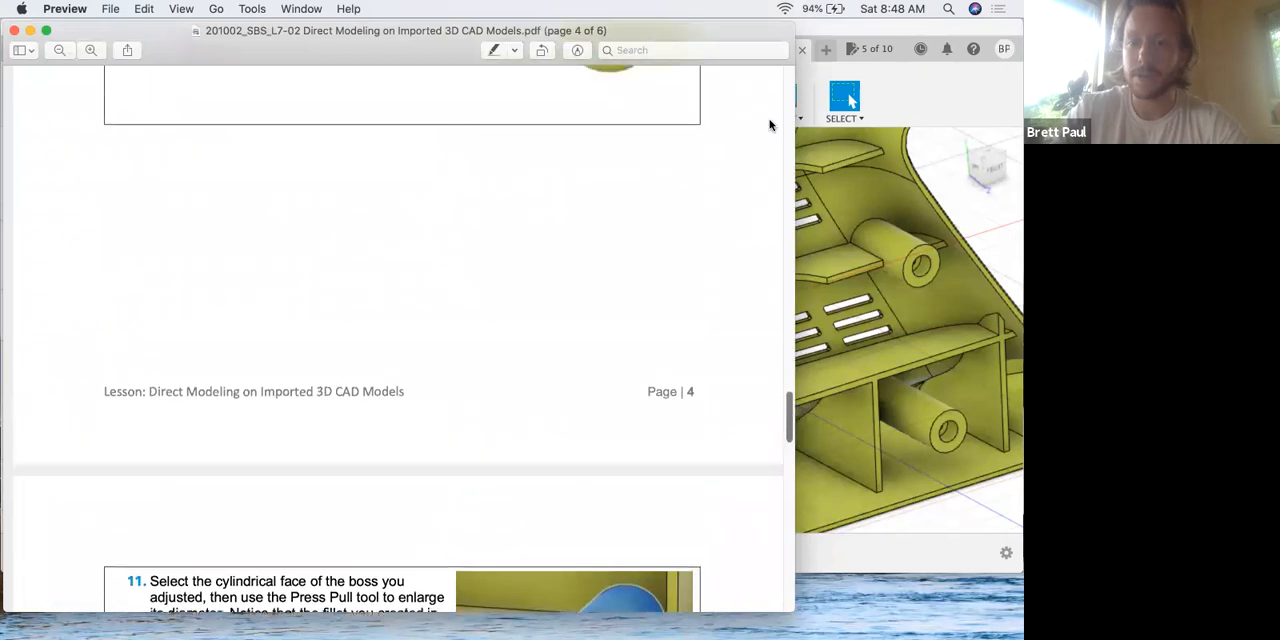
{"action": "scroll", "coordinate": [771, 100], "scroll_direction": "up", "scroll_amount": 20}
{"action": "left_click_drag", "start_coordinate": [656, 30], "coordinate": [666, 28]}
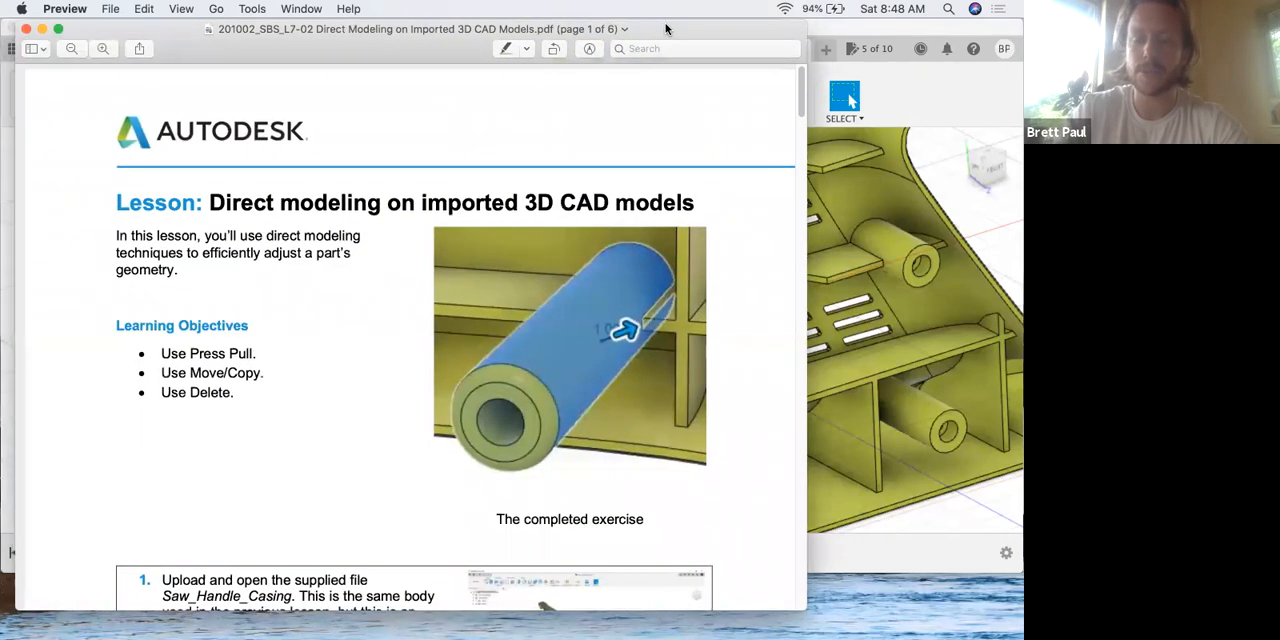